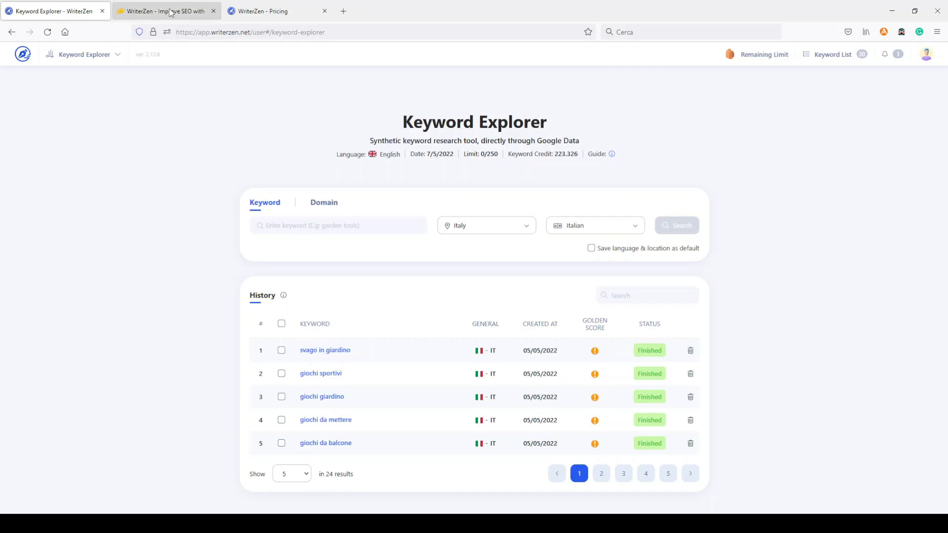
Examine the Multiple plan's price, word checks, keyword credits, AI writing words and import limits on the AppSumo WriterZen deal page.
click(171, 12)
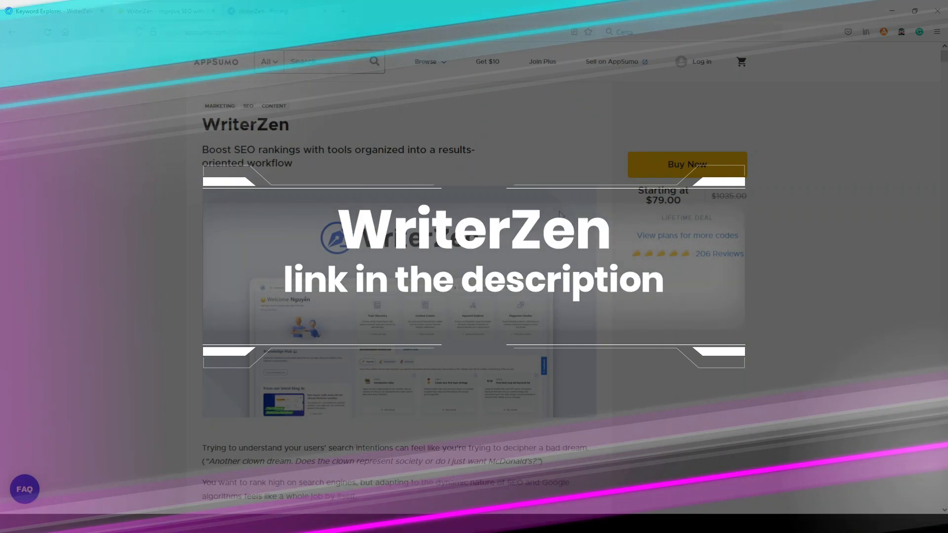
drag(944, 57, 938, 135)
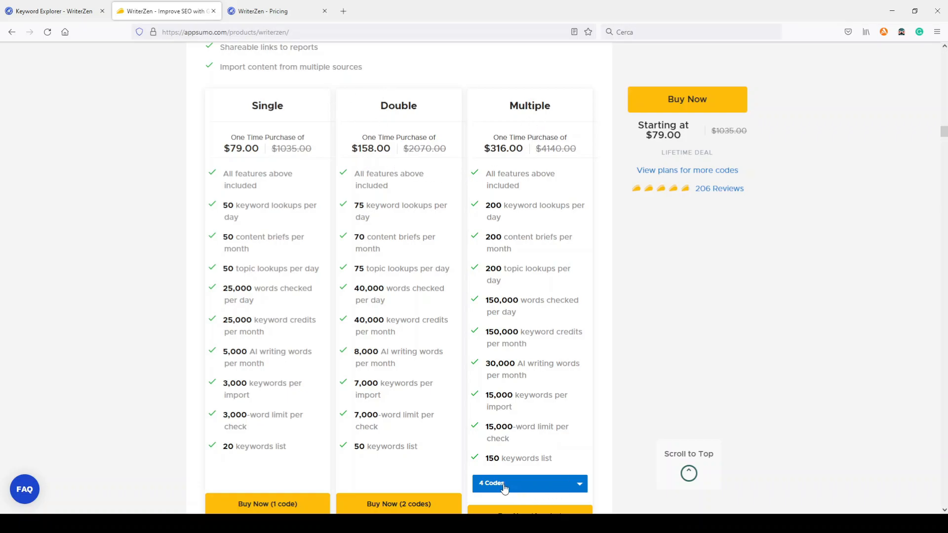
drag(524, 150, 488, 150)
click(490, 150)
drag(485, 300, 536, 301)
click(527, 316)
drag(489, 331, 544, 348)
click(543, 350)
drag(489, 363, 547, 379)
click(547, 379)
drag(491, 397, 560, 408)
click(560, 408)
Compare the yearly and monthly plan prices and feature limits on WriterZen's pricing page with the AppSumo deal.
click(271, 11)
scroll(680, 245, down, 4)
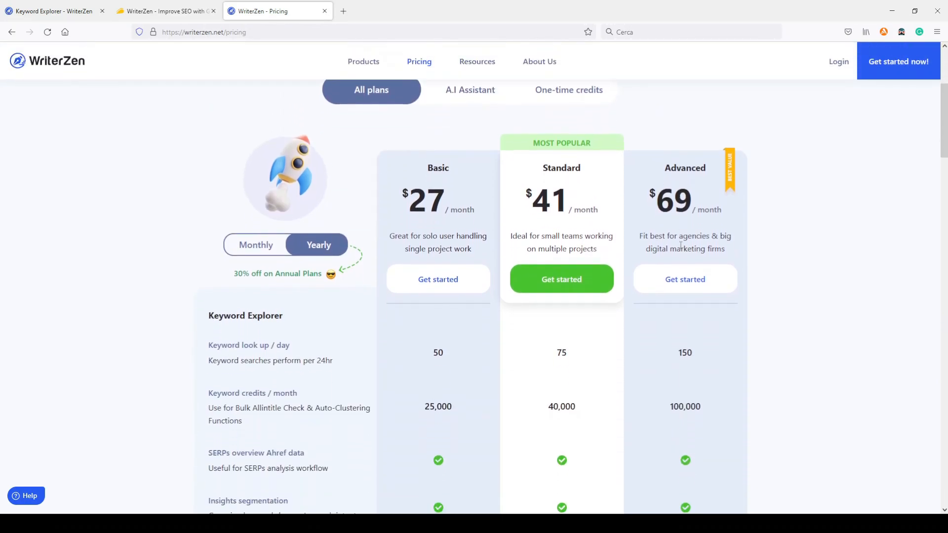
scroll(681, 245, down, 1)
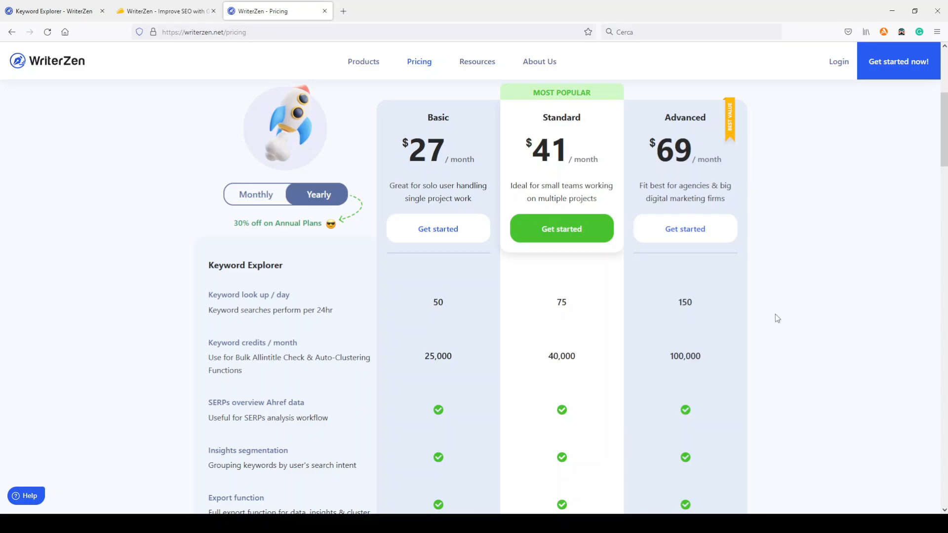
scroll(736, 296, down, 7)
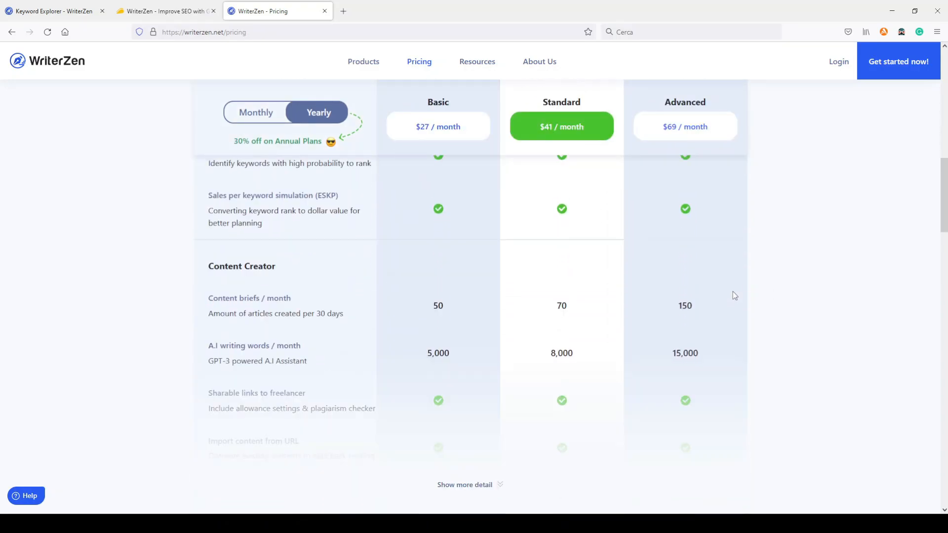
scroll(732, 295, down, 3)
click(486, 380)
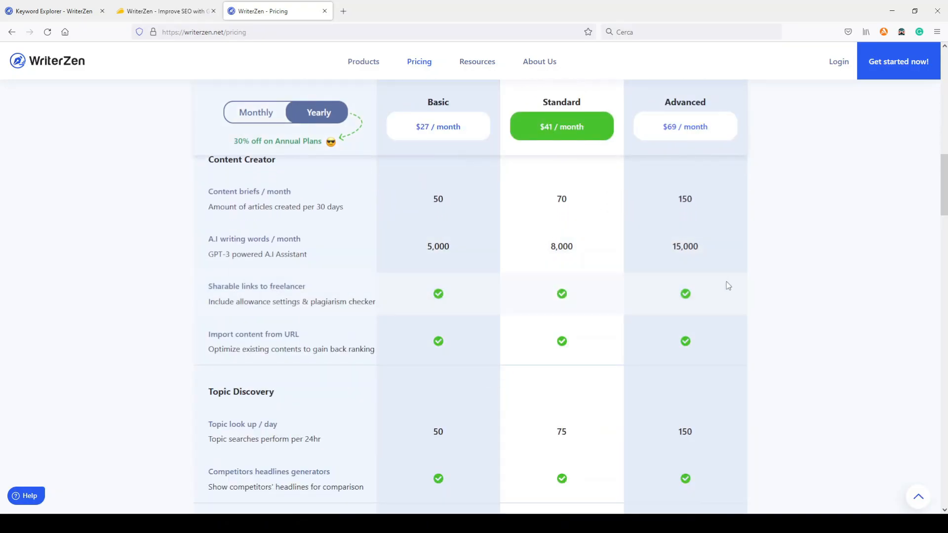
scroll(725, 284, down, 5)
scroll(724, 288, up, 12)
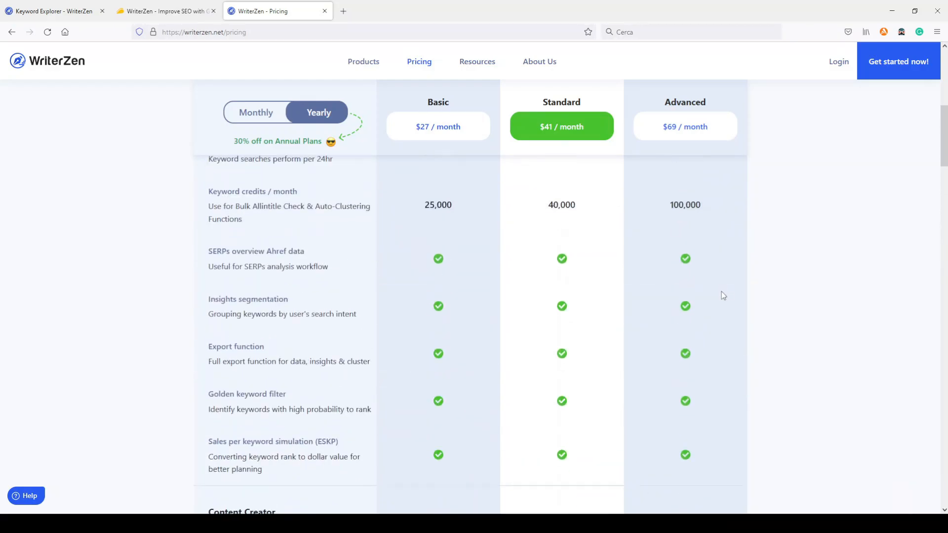
scroll(794, 274, up, 5)
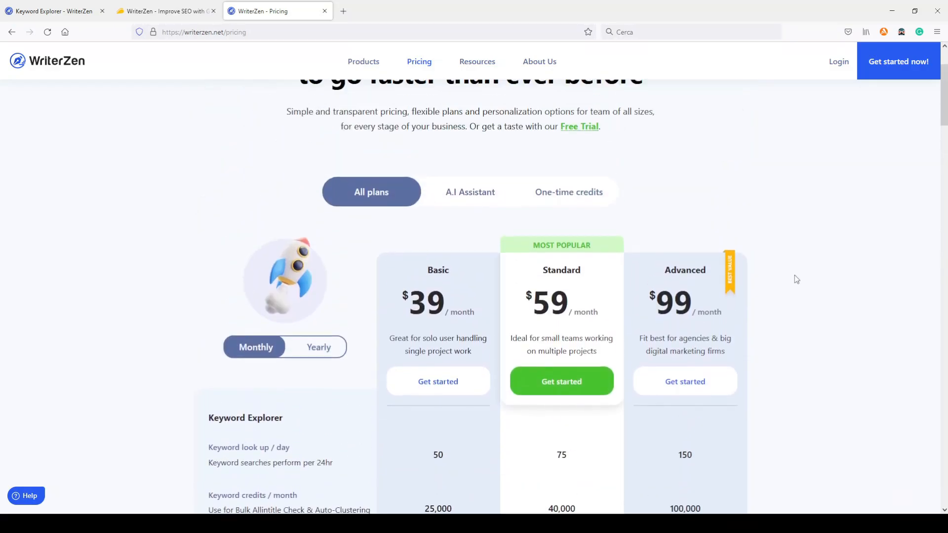
scroll(793, 274, down, 3)
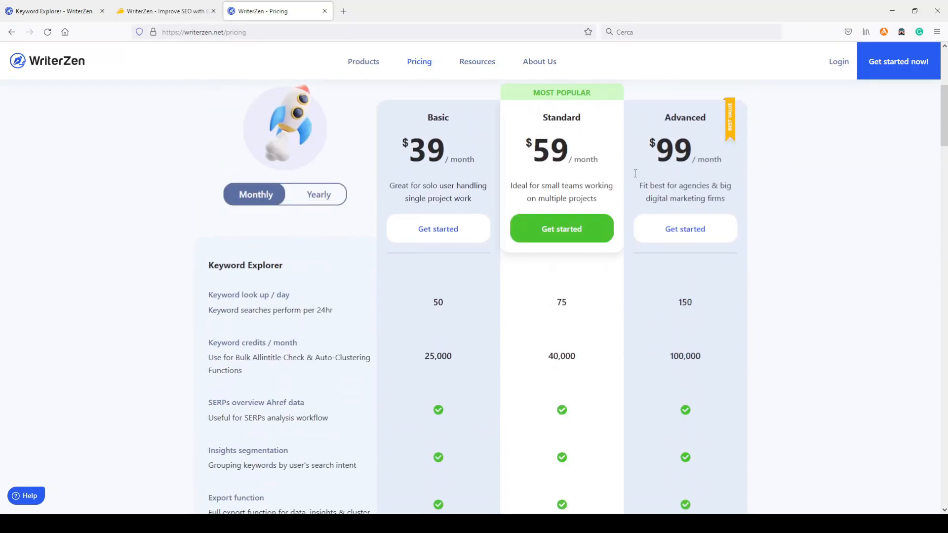
click(163, 11)
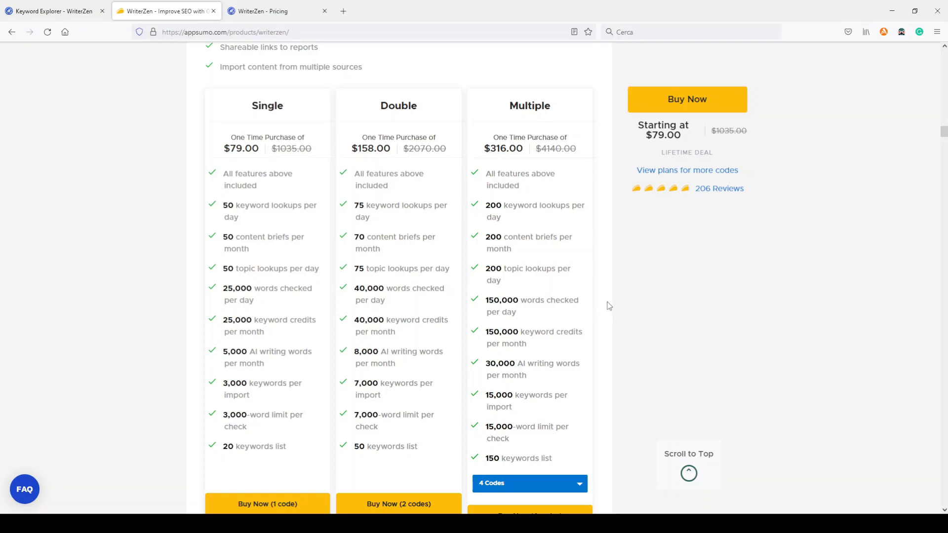
Return to the Keyword Explorer page and view the list of available WriterZen tools.
click(65, 11)
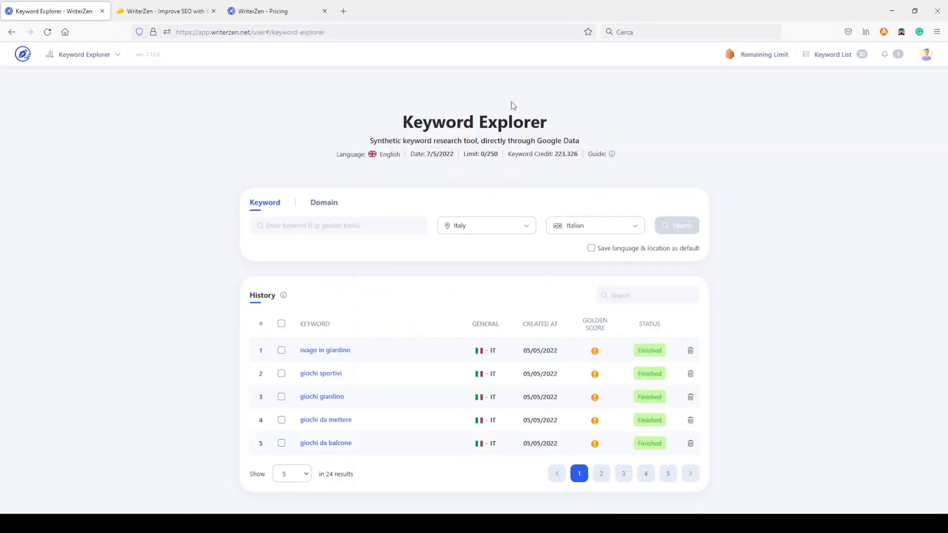
click(102, 58)
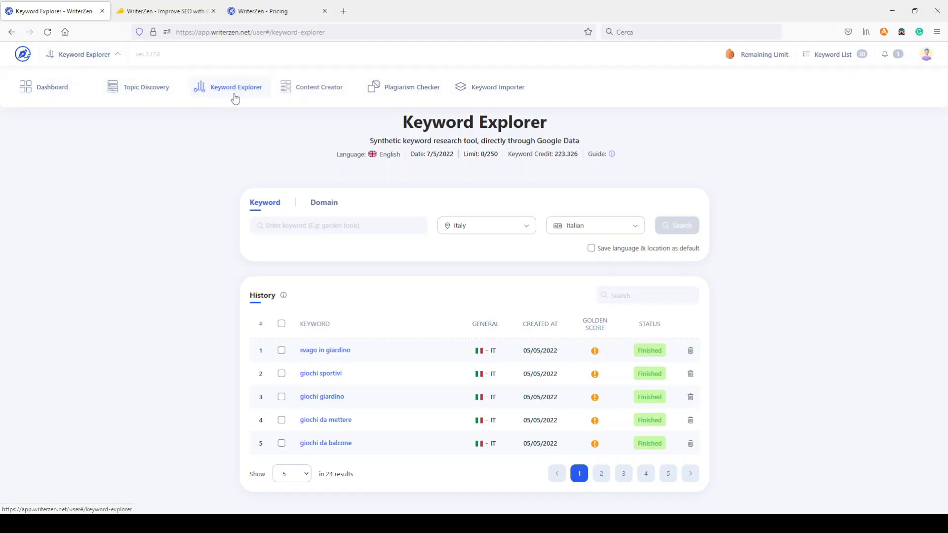
click(196, 193)
Enter "seo tips" as the keyword to research.
click(310, 227)
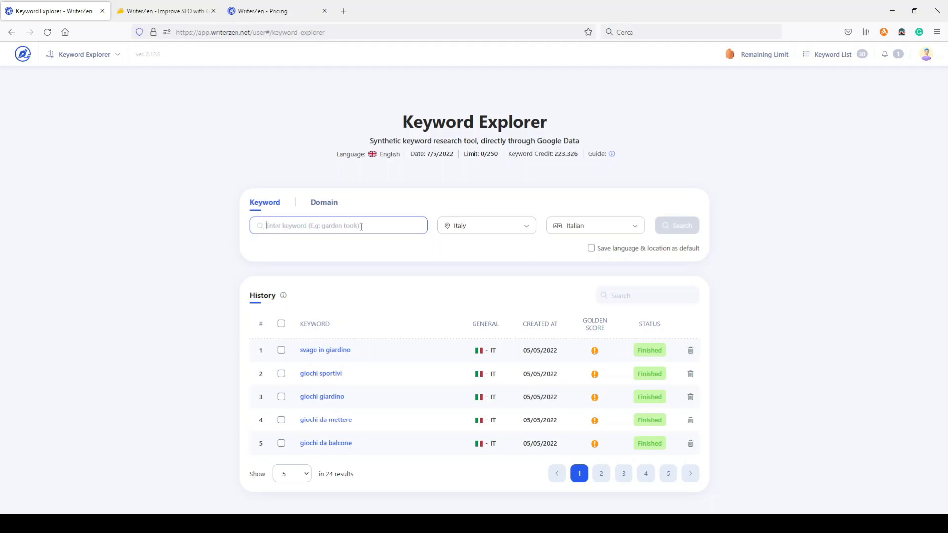
text(seo)
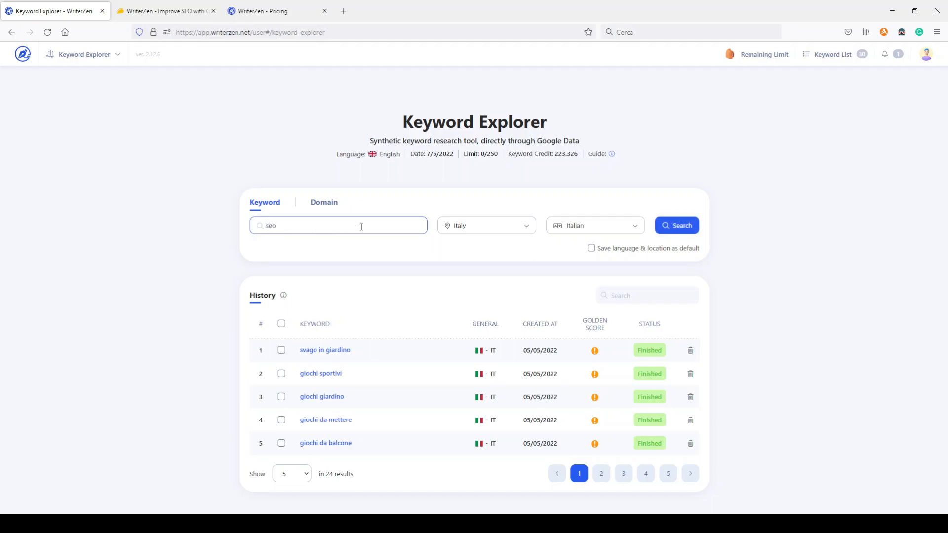
text( tips)
drag(295, 225, 266, 227)
click(299, 225)
Set the search location to United States.
click(476, 229)
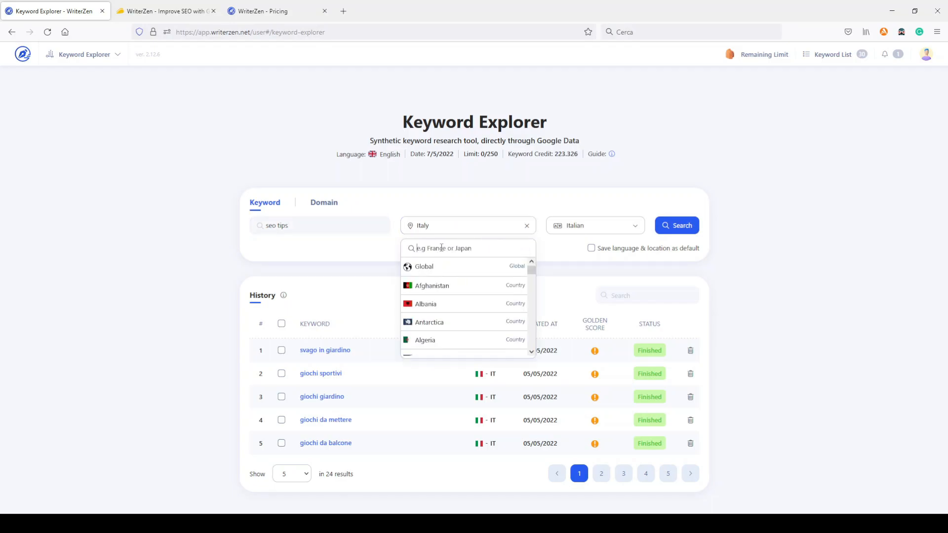
text(uniteds)
key(BackSpace)
text(d)
key(BackSpace)
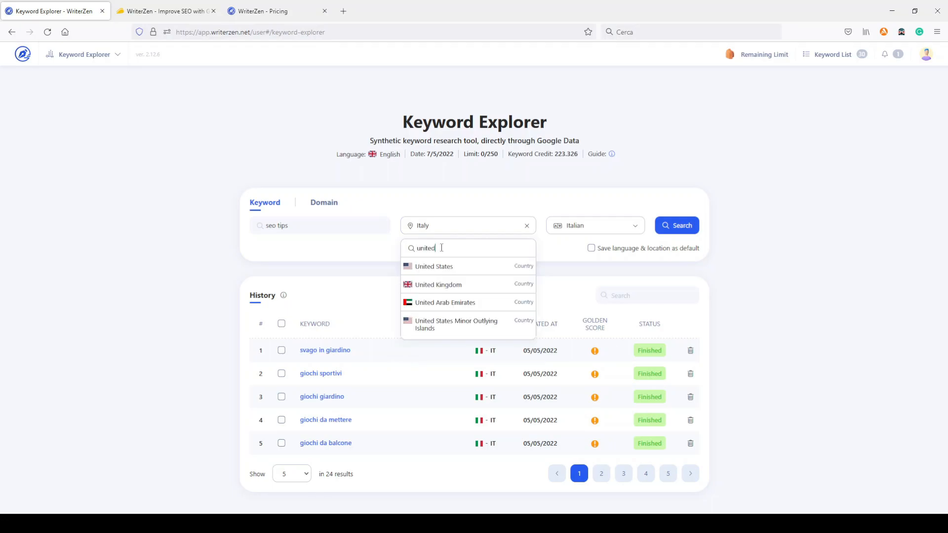
click(434, 267)
Set the search language to English and run the keyword search.
click(592, 226)
click(549, 283)
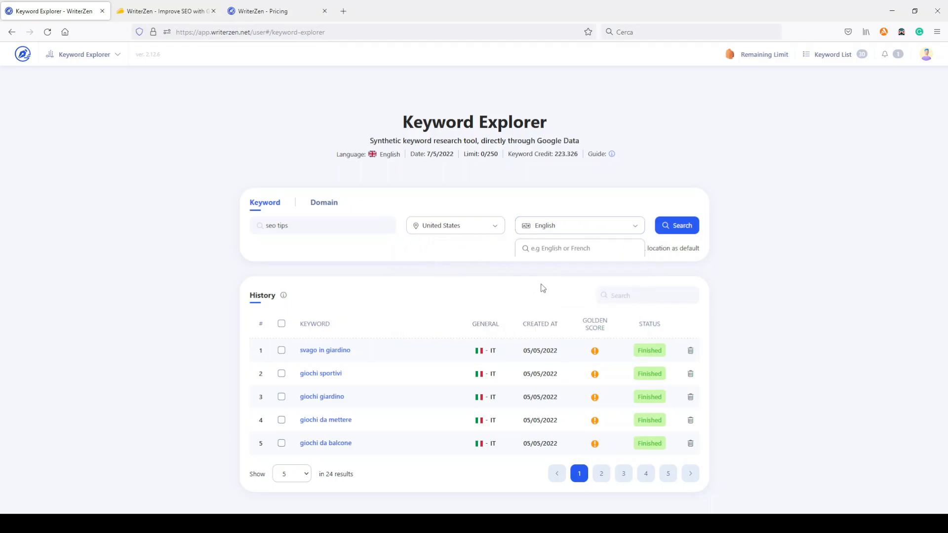
click(677, 228)
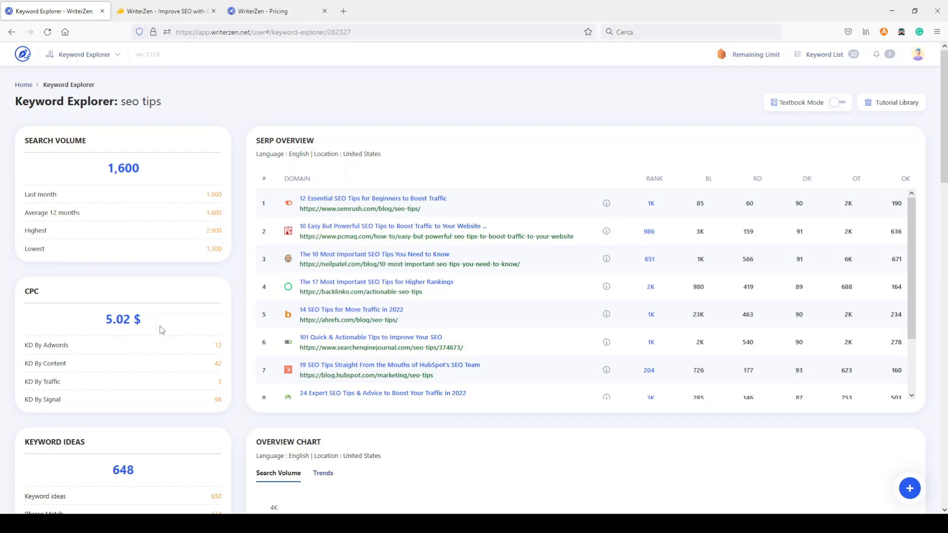
Review the keyword's CPC and use Textbook Mode to read the explanations of the SERP Overview's Rank, BL, RD and DR columns.
drag(108, 319, 172, 321)
click(245, 260)
click(838, 104)
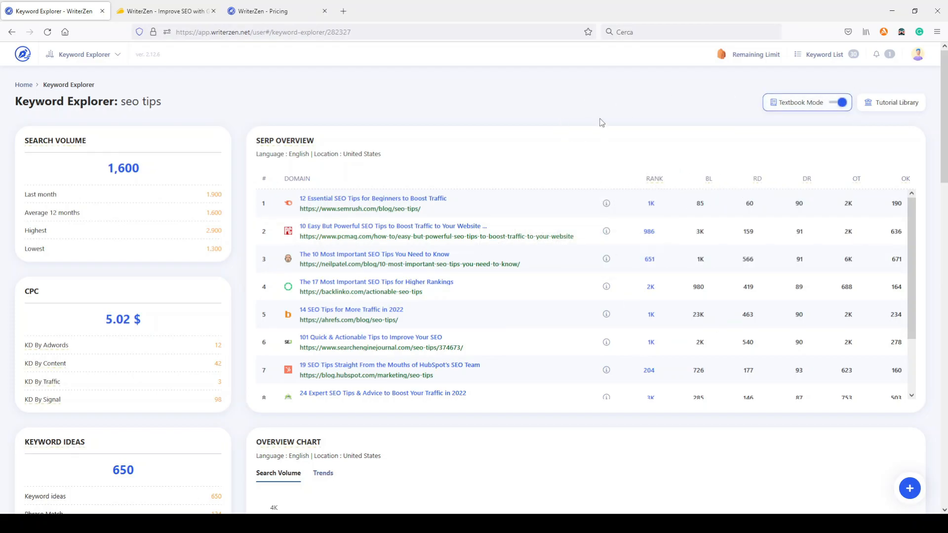
mouse_move(653, 179)
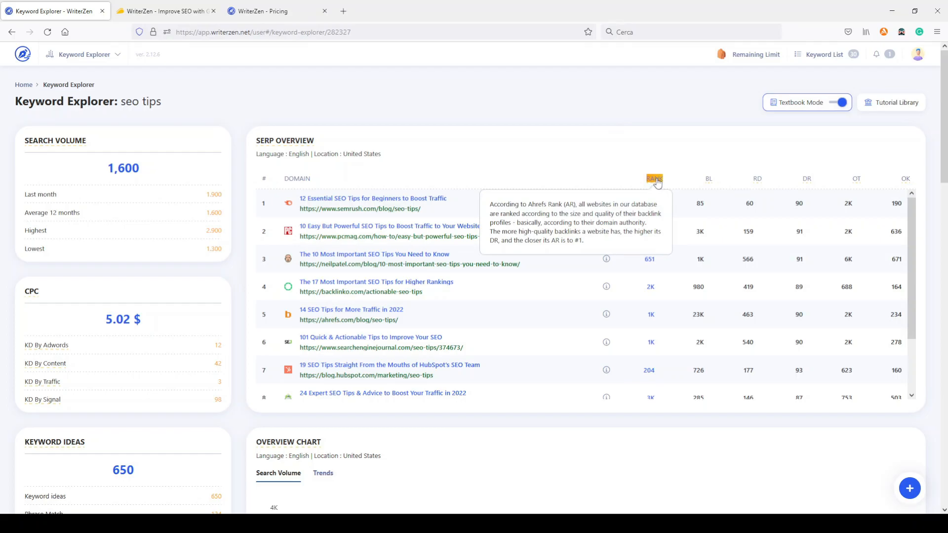
mouse_move(709, 182)
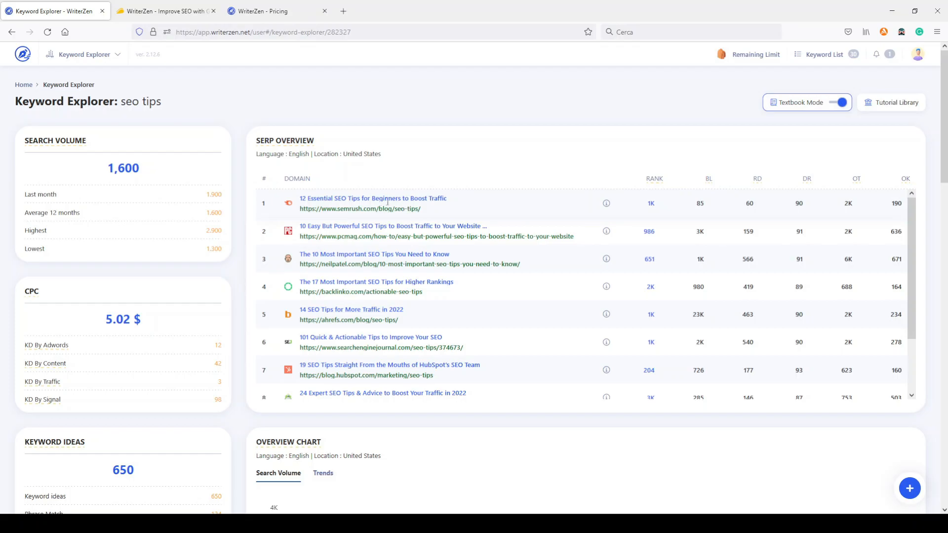
mouse_move(759, 182)
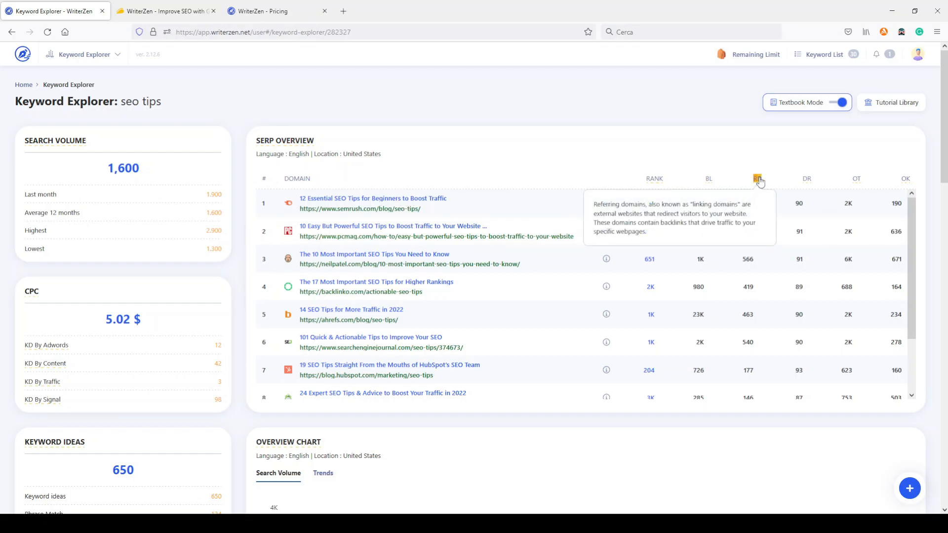
mouse_move(808, 184)
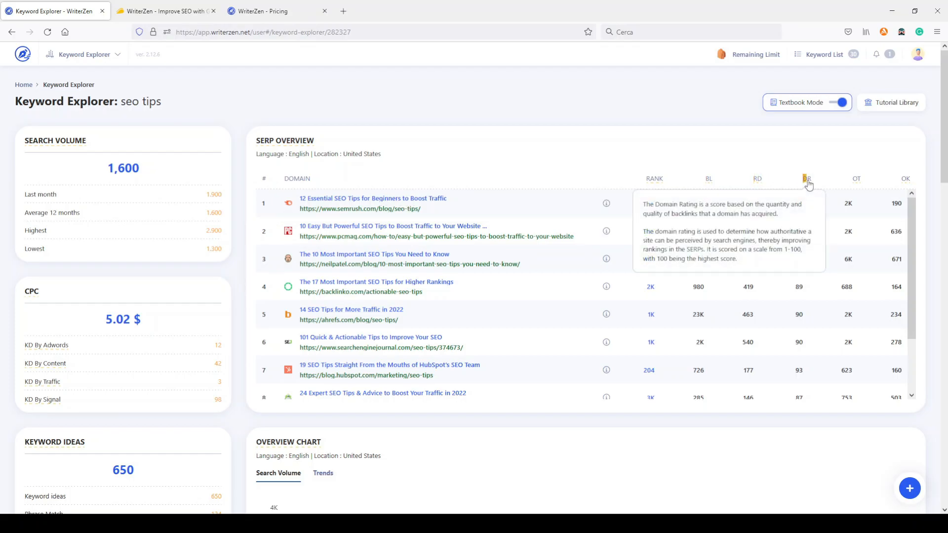
click(839, 103)
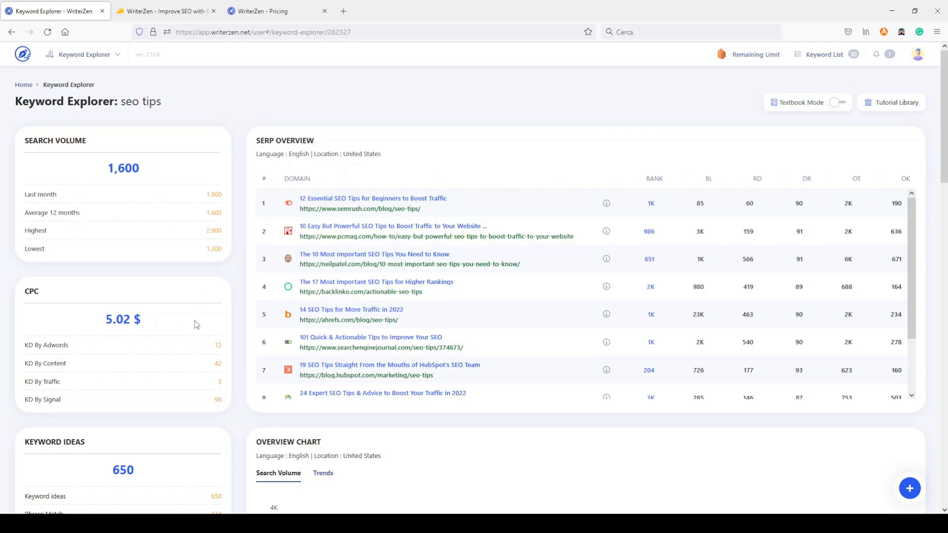
View the Overview Chart's Trends graph and switch the chart back to Search Volume.
scroll(241, 308, down, 6)
scroll(241, 311, up, 1)
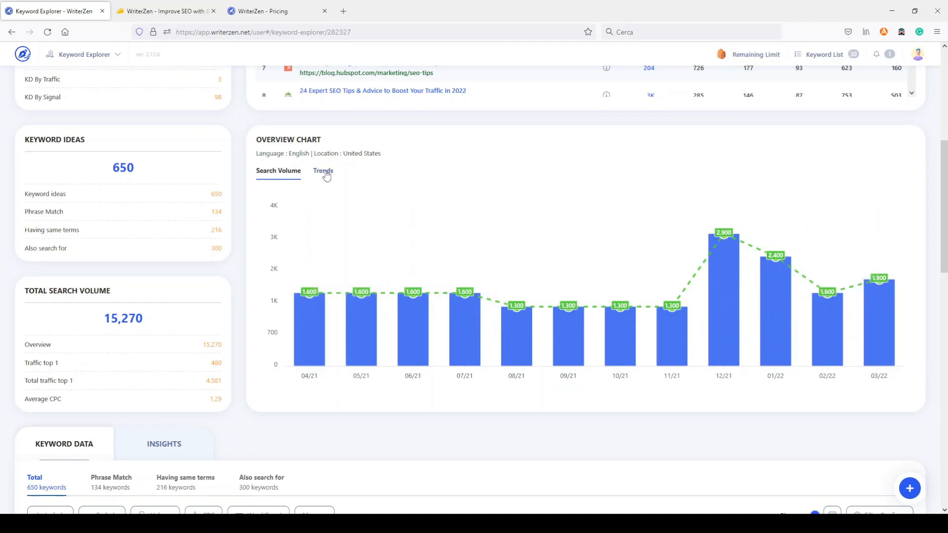
click(324, 172)
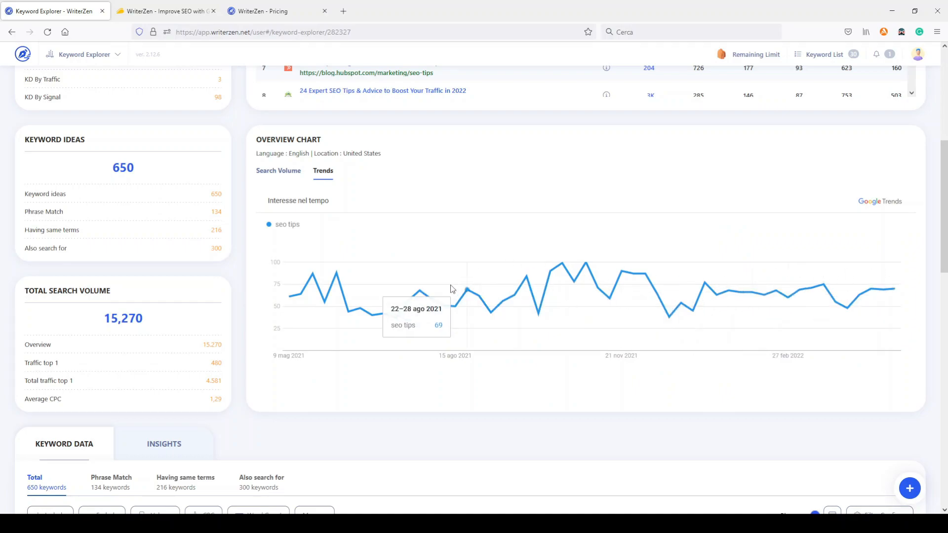
click(280, 181)
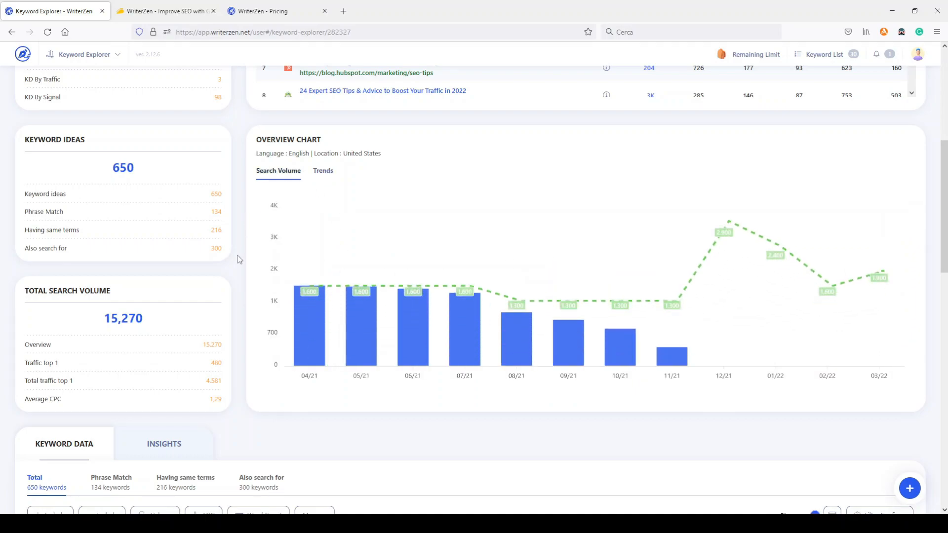
Select all keywords in the Keyword Data table and clear the selection.
scroll(237, 256, down, 5)
scroll(238, 256, down, 2)
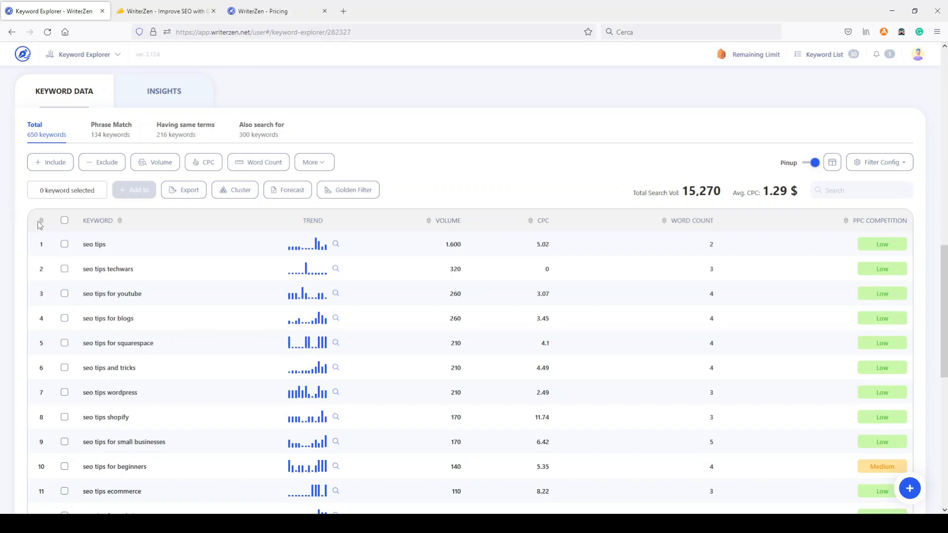
click(64, 223)
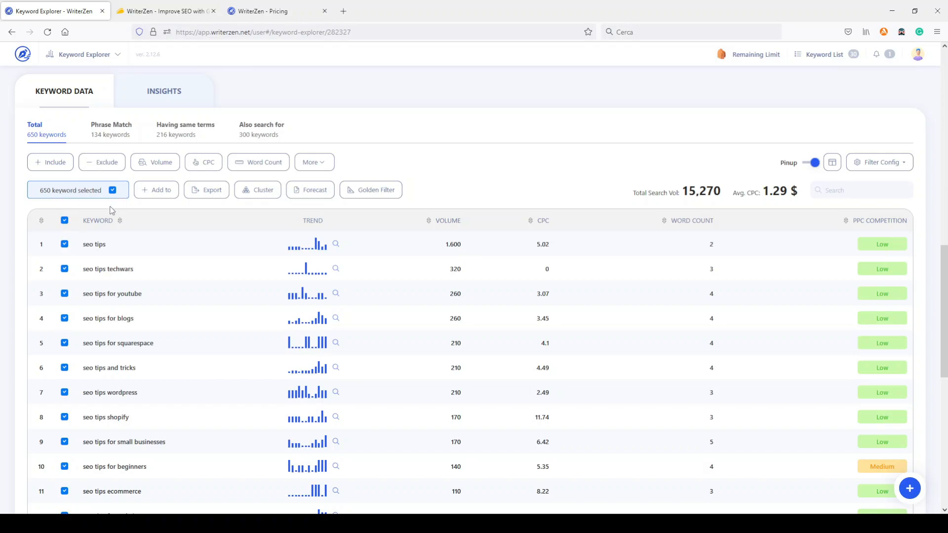
click(64, 222)
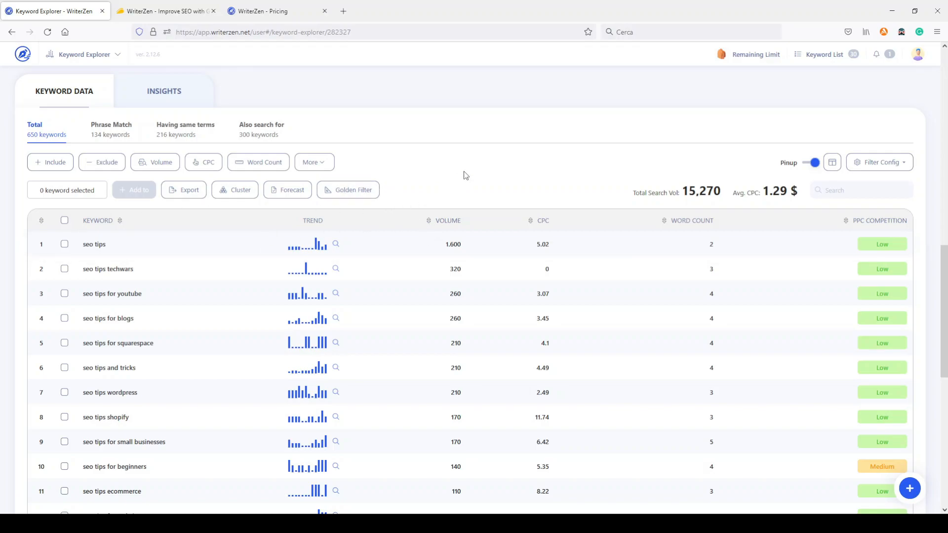
Sort the keyword table by volume combined with CPC, reset it, sort by highest CPC alone, and restore the default order.
click(429, 221)
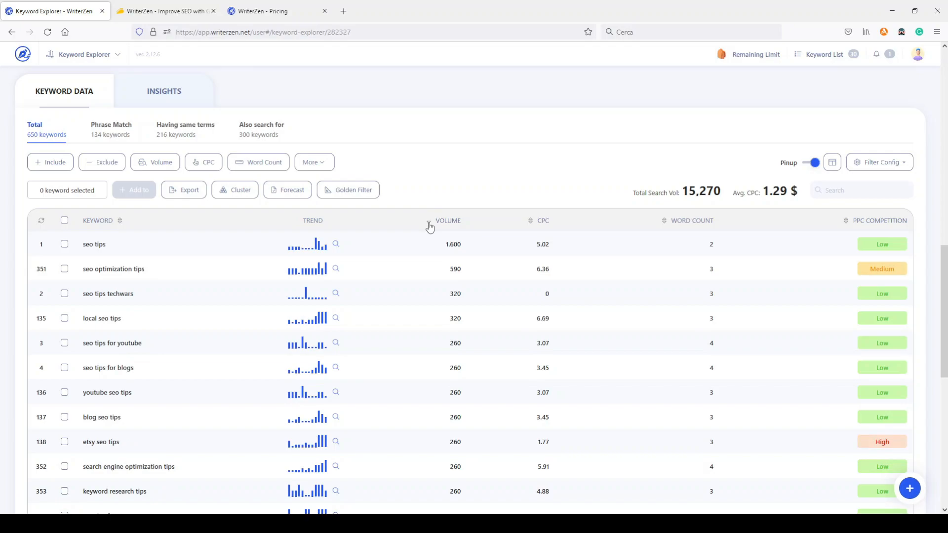
click(530, 225)
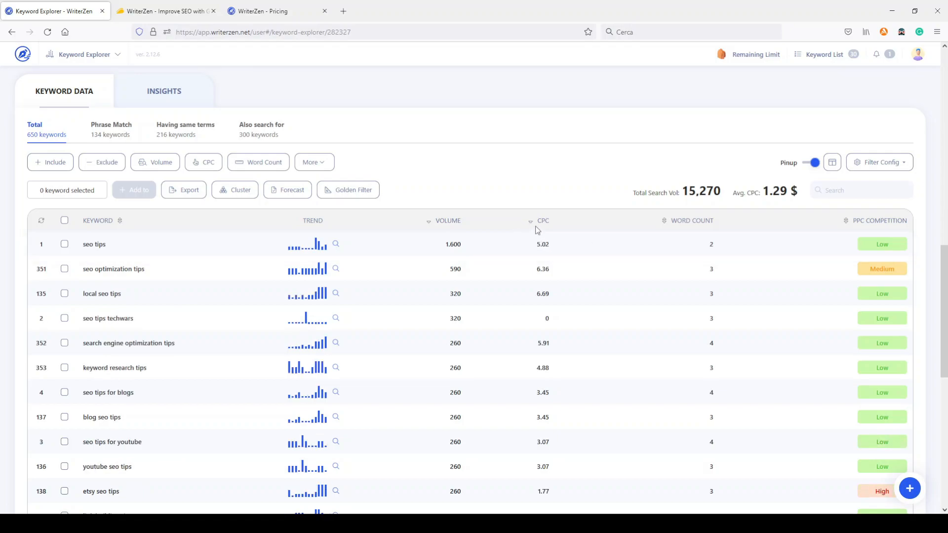
click(41, 221)
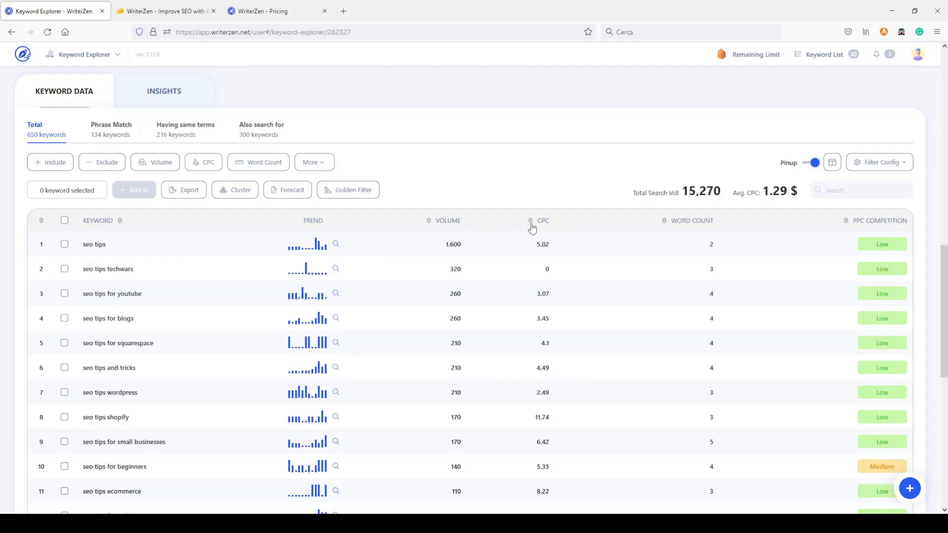
click(531, 226)
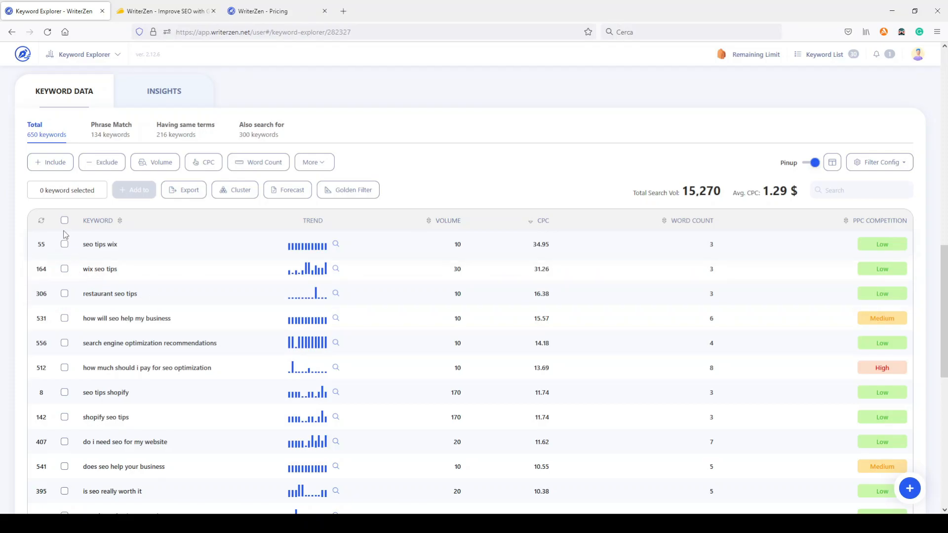
click(41, 222)
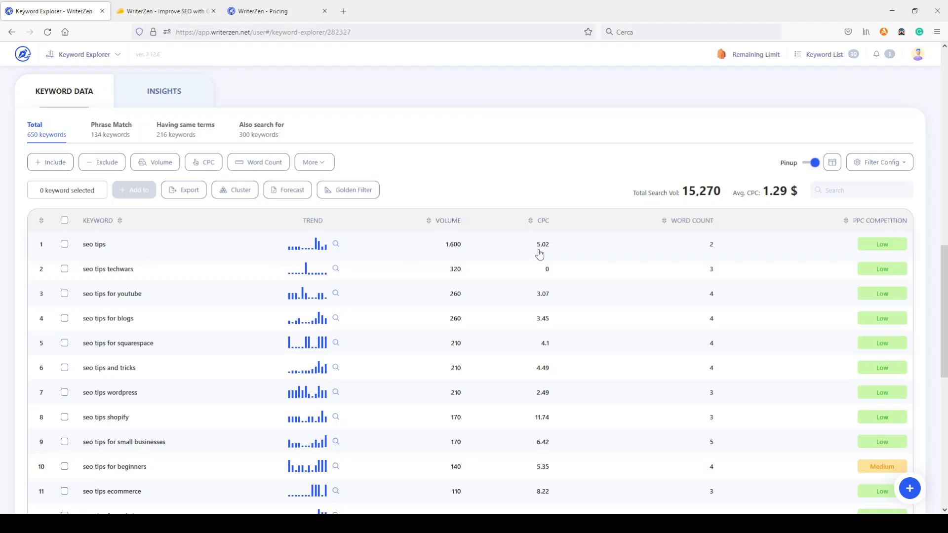
Expand the "seo tips" keyword row to examine its keyword difficulty, search volume and SERP overview, and collapse it.
click(129, 248)
scroll(143, 237, down, 1)
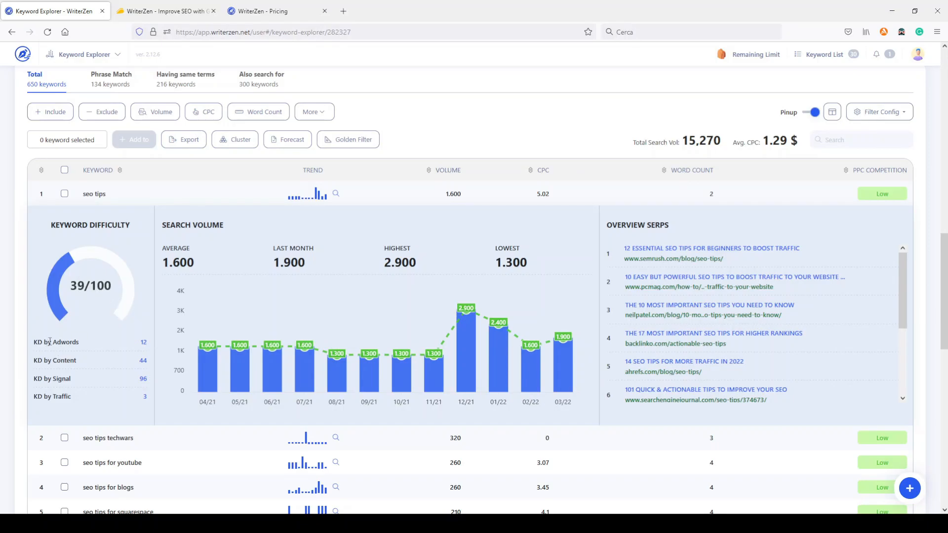
double_click(143, 342)
click(112, 197)
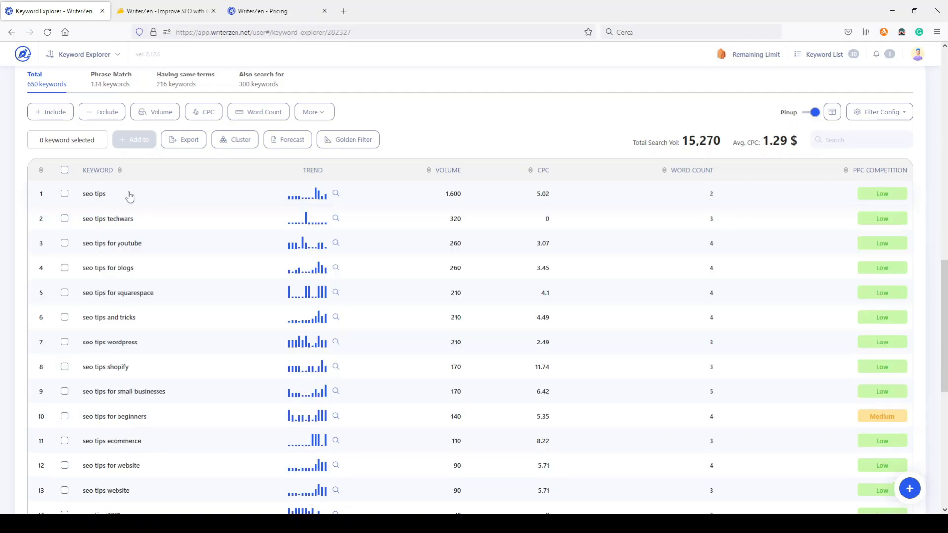
Sort the keyword table by word count in descending and ascending order, and restore the default order.
click(663, 170)
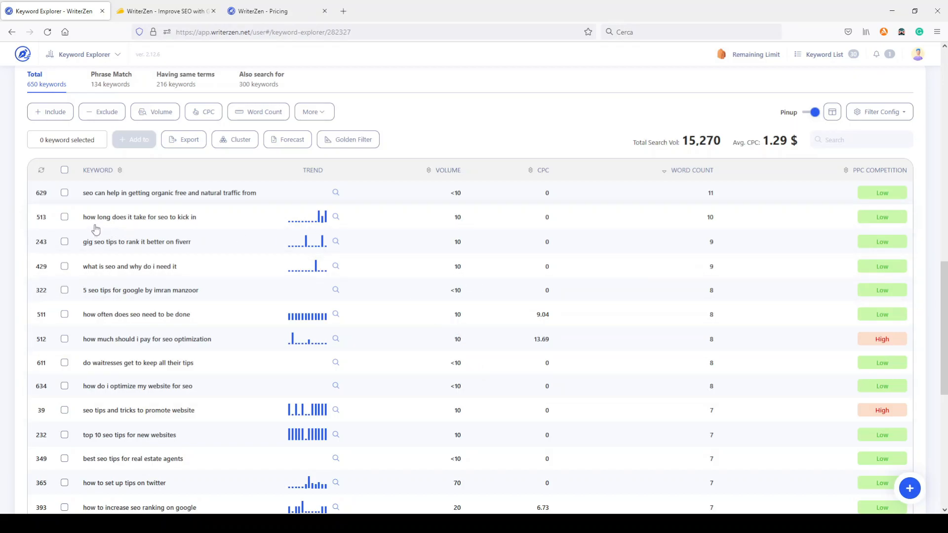
click(662, 171)
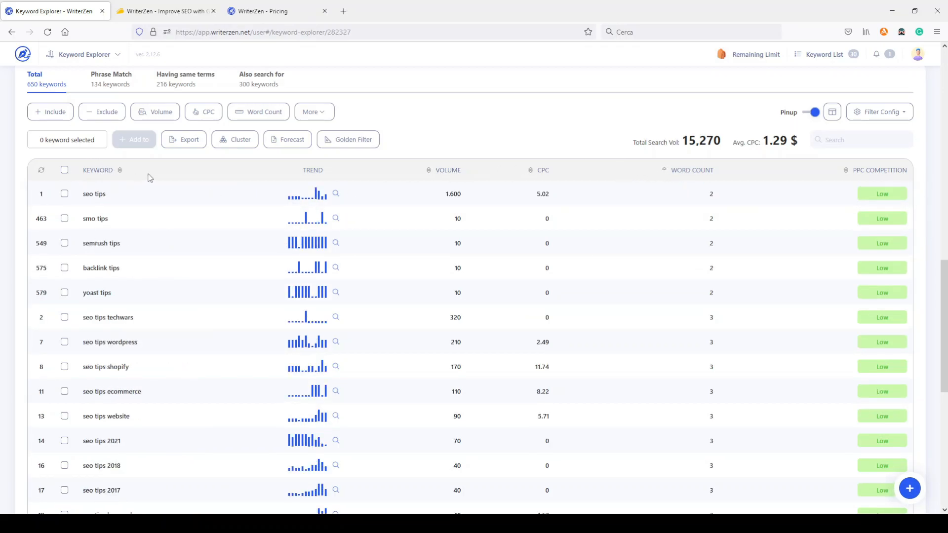
click(41, 172)
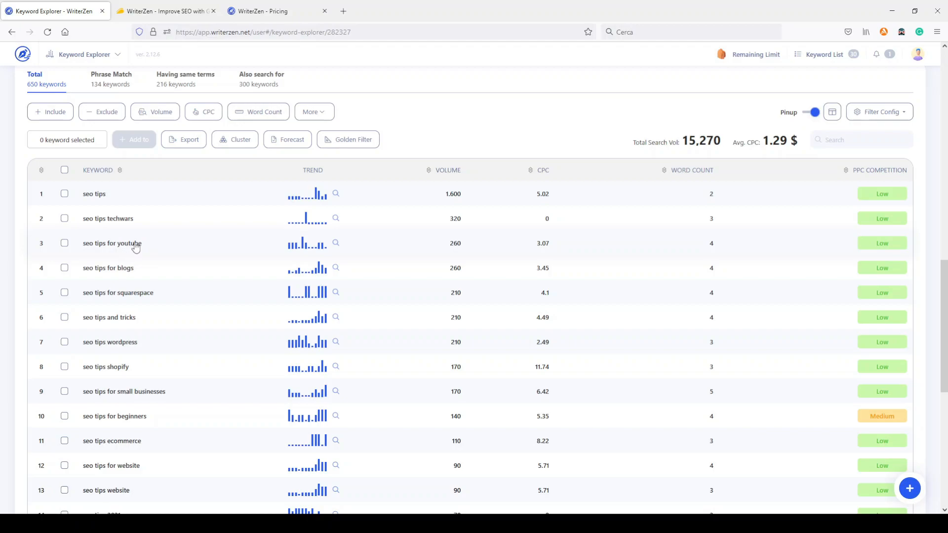
Apply an exclude filter with the Any words option to remove keywords containing "youtube".
click(108, 115)
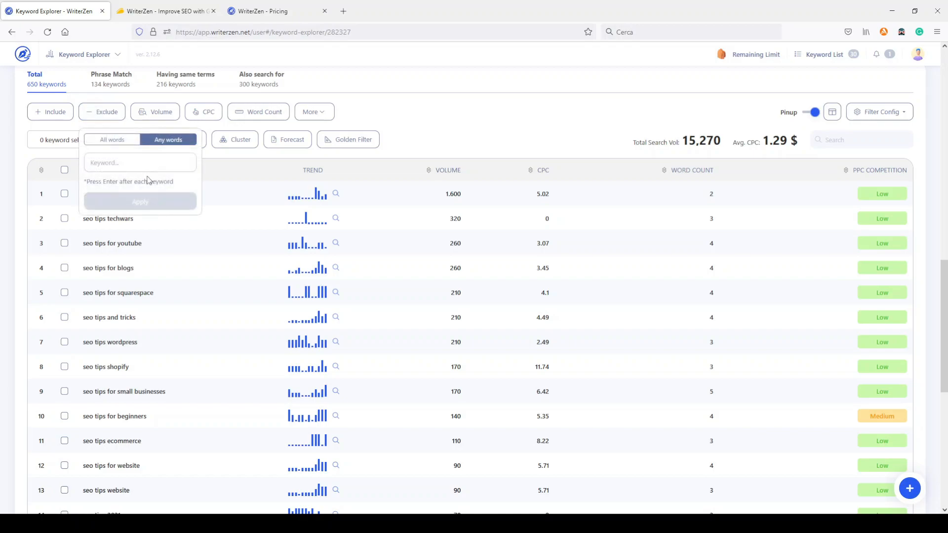
click(122, 162)
text(youtube)
key(Return)
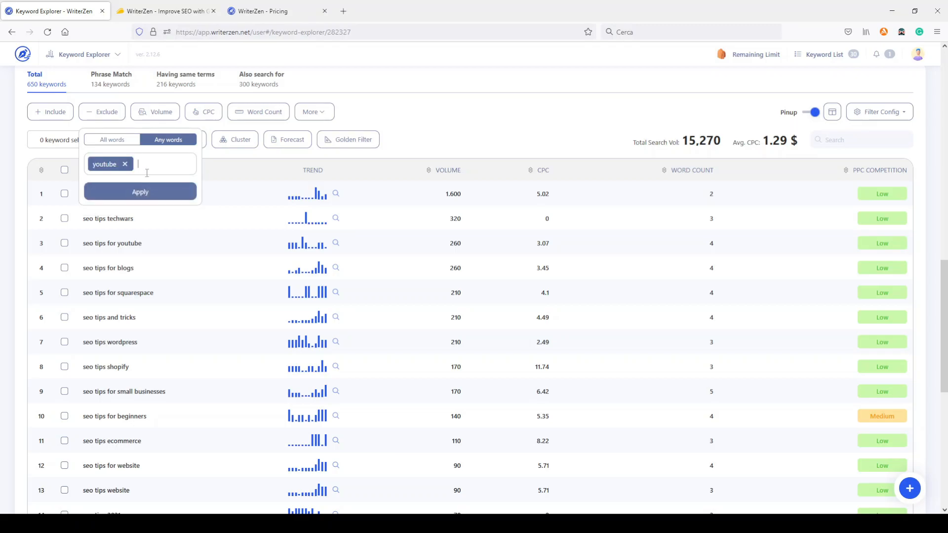
click(145, 193)
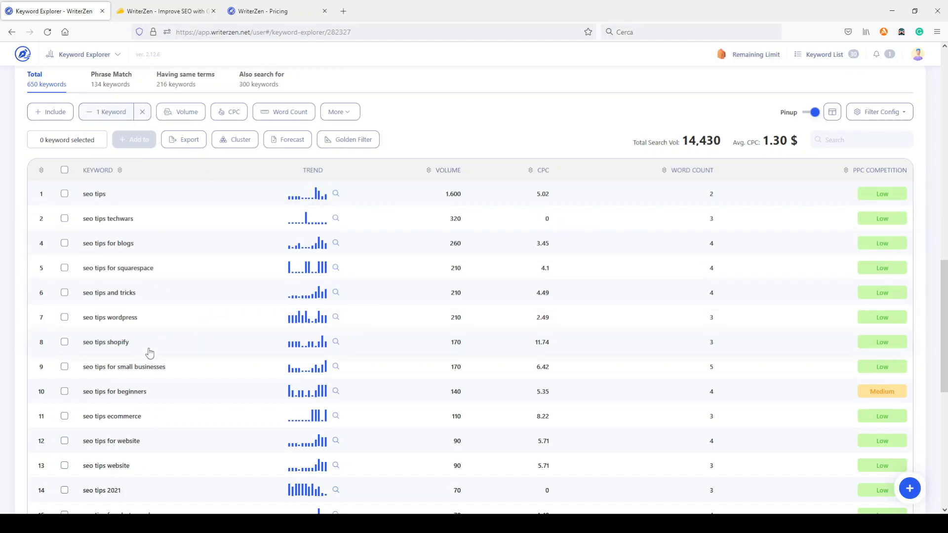
Add "shopify" and "2021" to the excluded words of the keyword table and apply the filter.
click(105, 111)
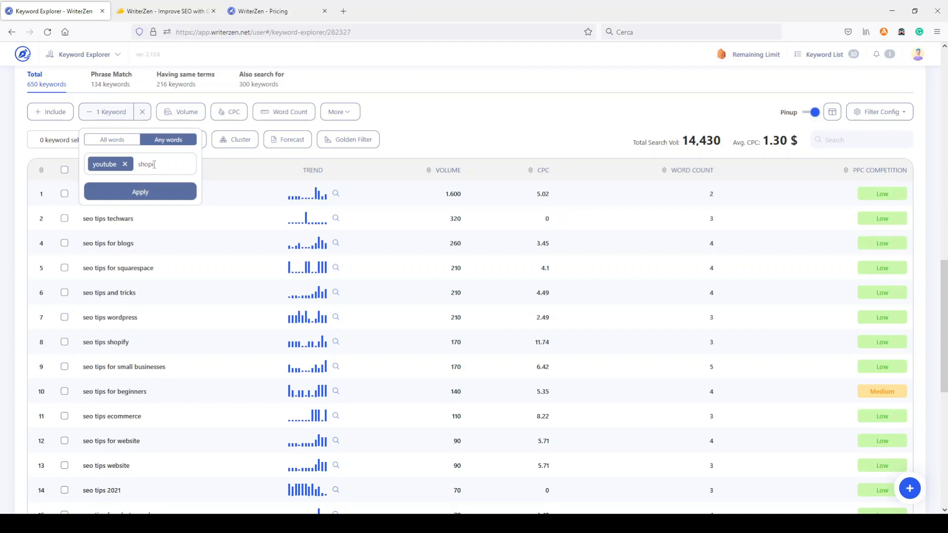
key(Return)
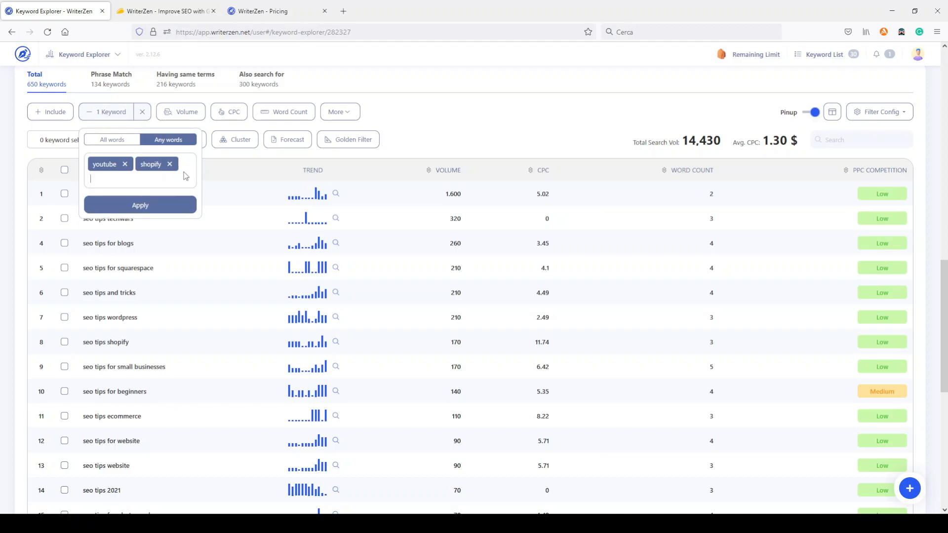
click(165, 200)
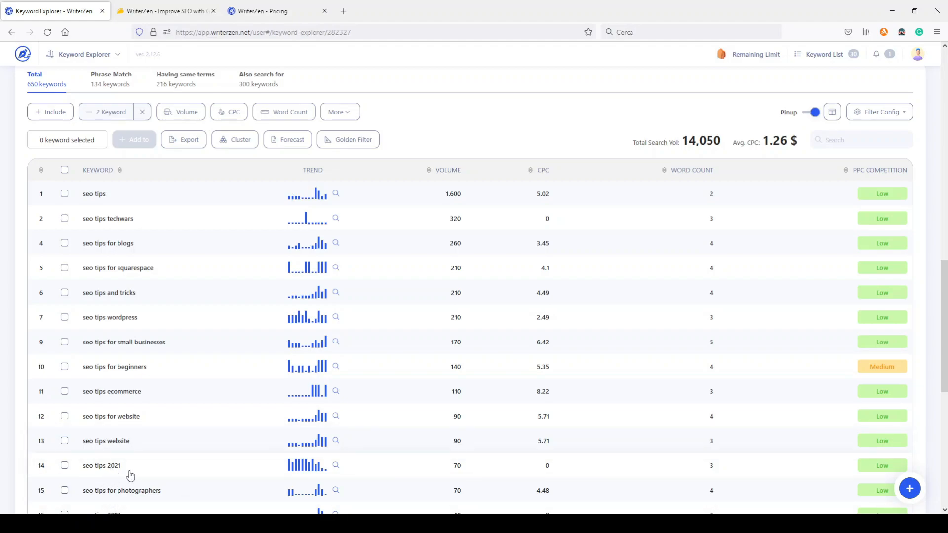
click(103, 114)
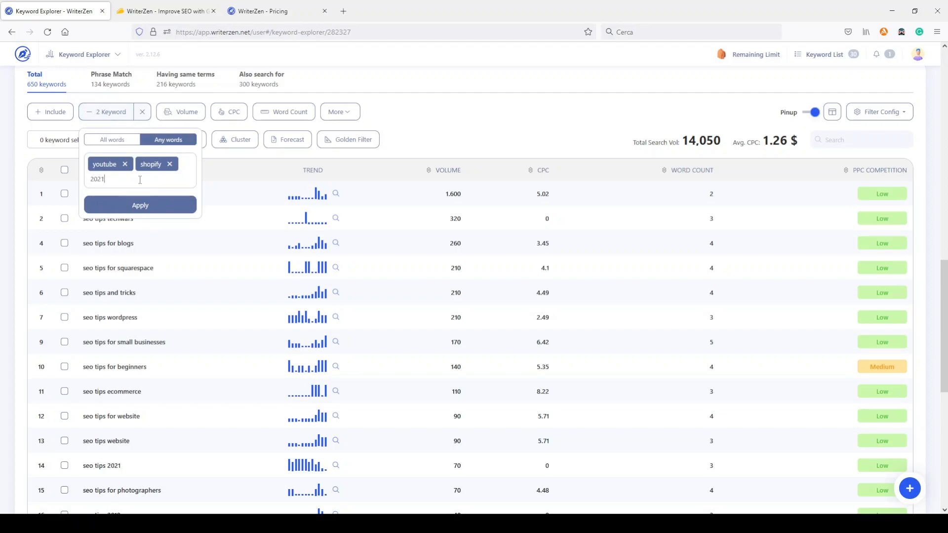
key(Return)
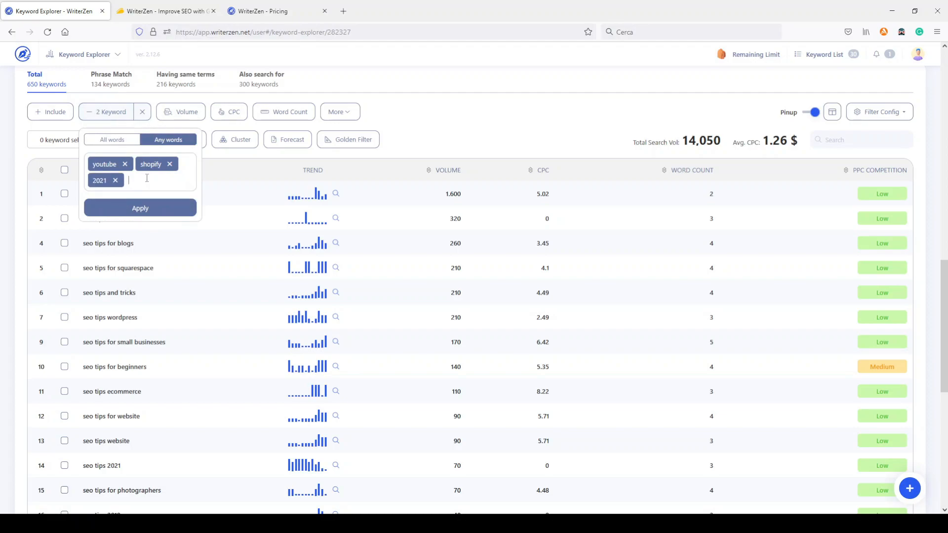
click(140, 205)
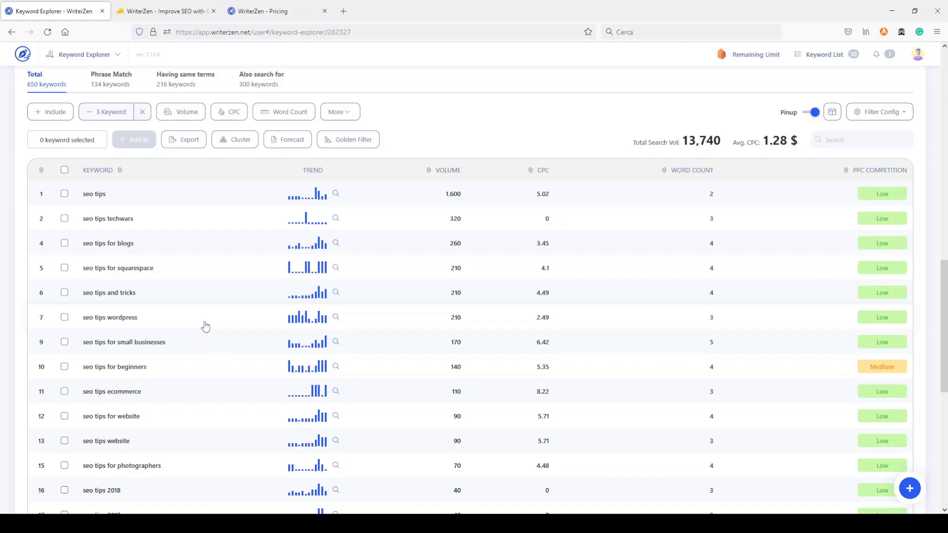
Extend the exclude filter with the outdated years "2018" and "2017" and apply it.
scroll(206, 326, down, 3)
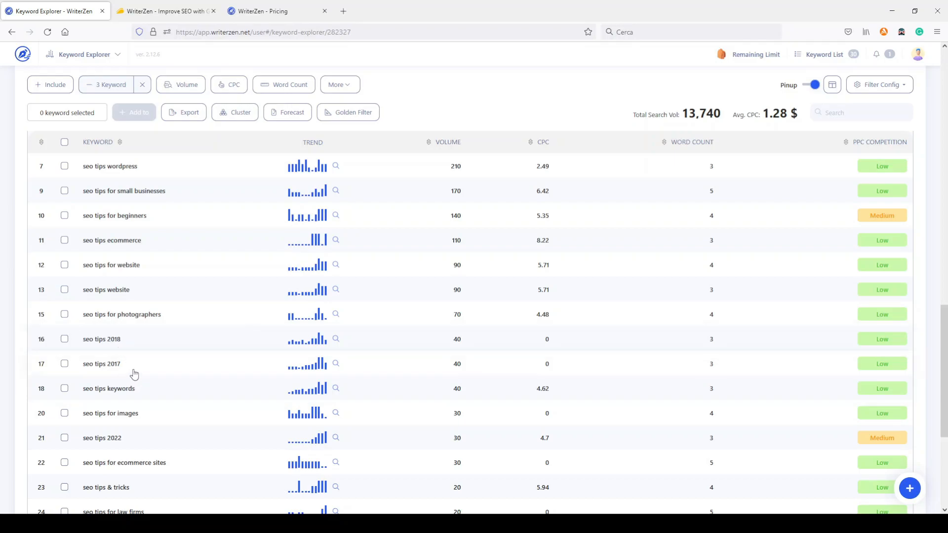
scroll(162, 362, up, 2)
click(114, 92)
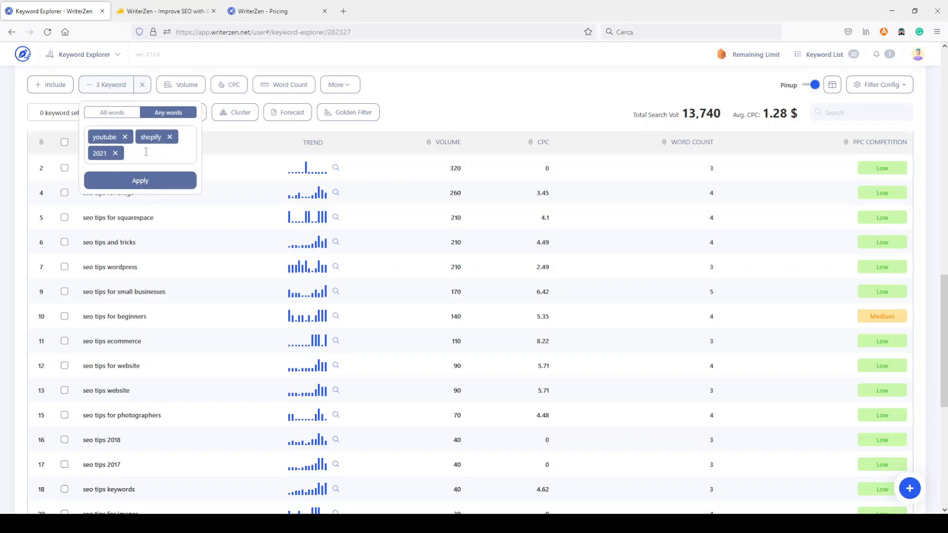
text(2018)
key(Return)
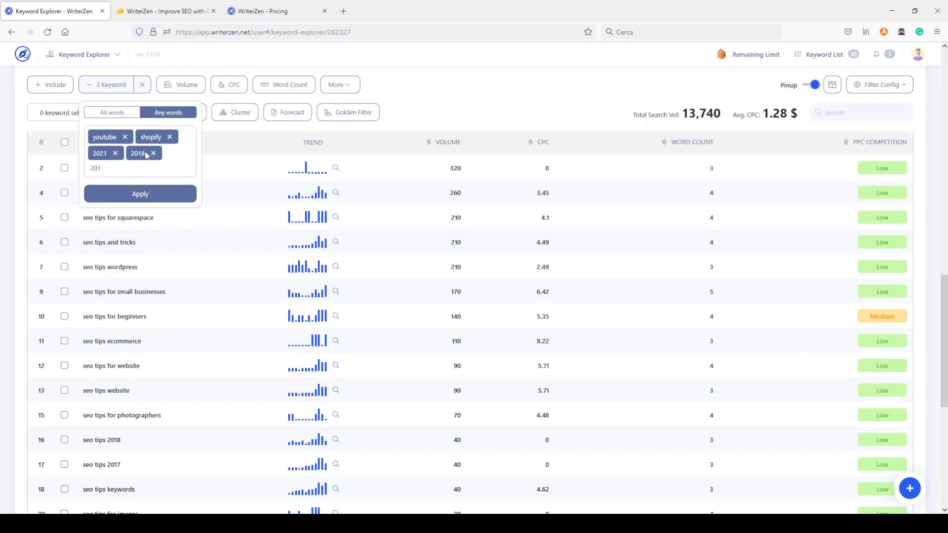
key(Return)
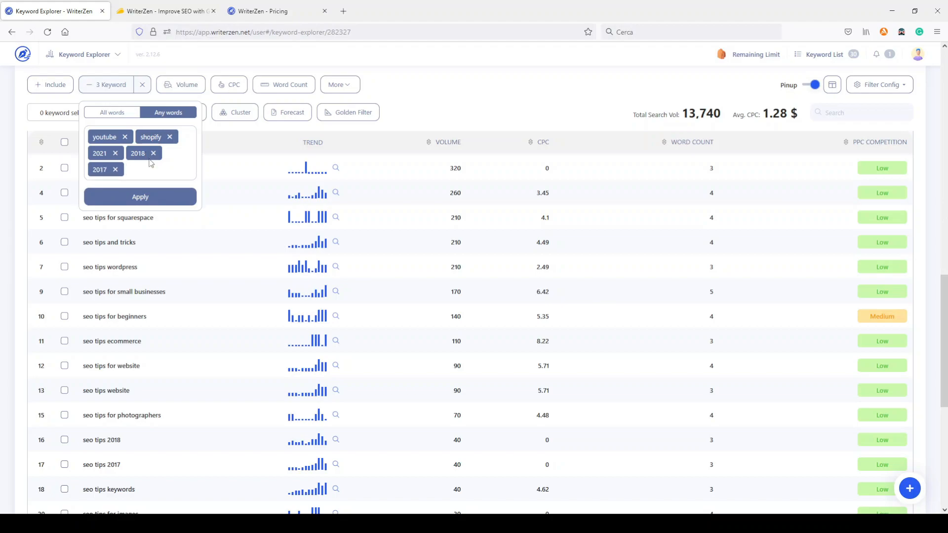
click(153, 199)
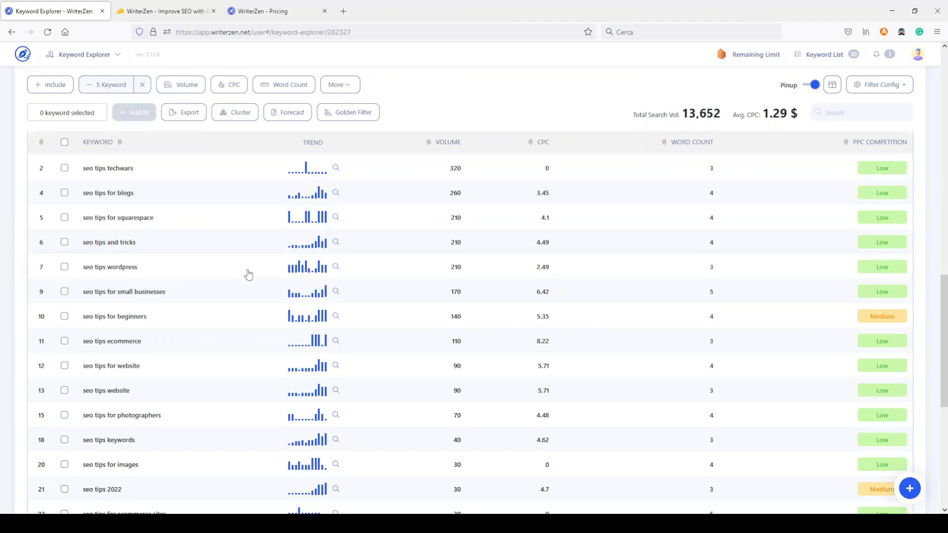
Apply an include filter with the Any words option for the keywords "blog" and "blogs".
scroll(248, 275, down, 3)
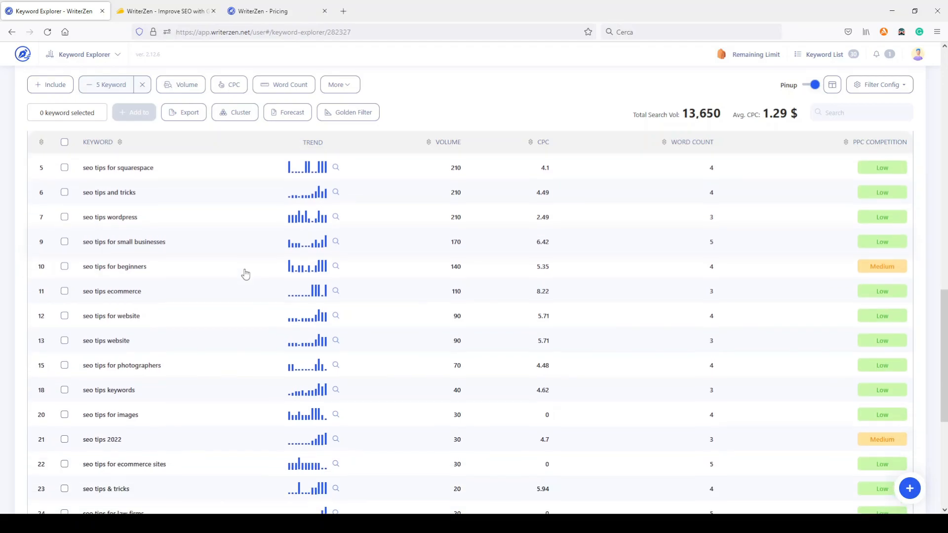
scroll(245, 273, down, 1)
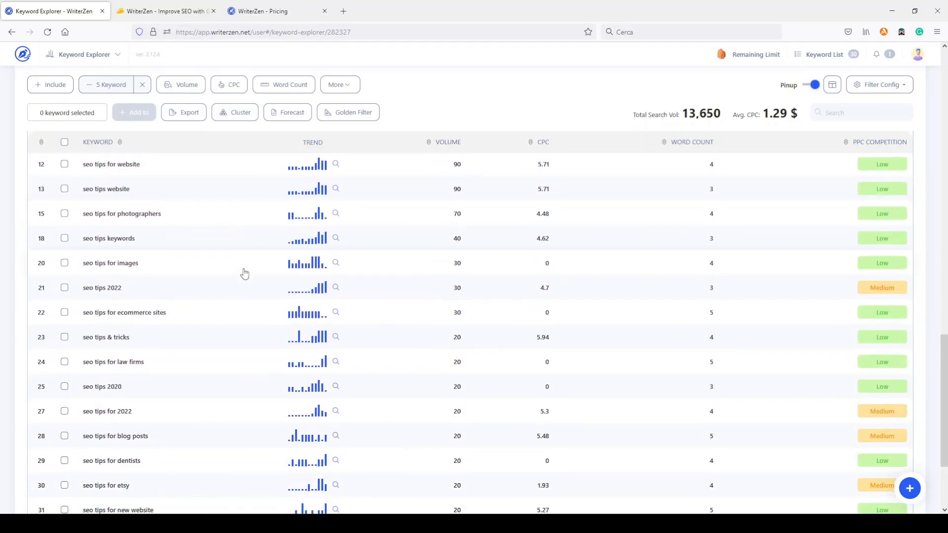
scroll(244, 274, down, 2)
scroll(240, 279, up, 5)
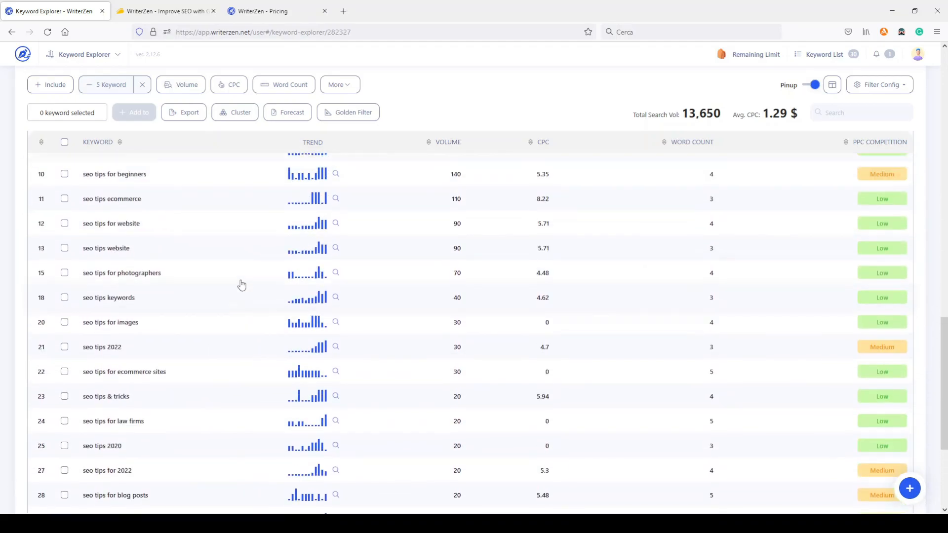
scroll(242, 285, up, 2)
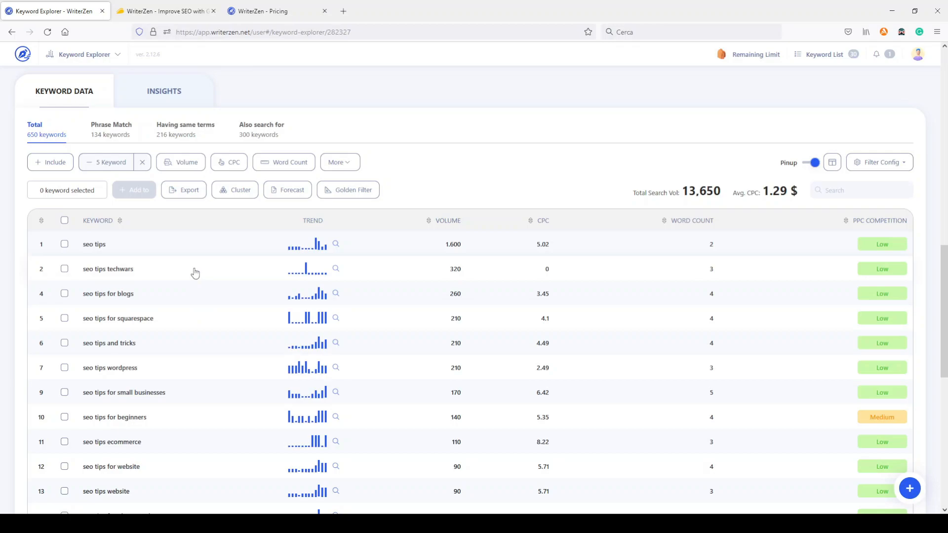
click(55, 164)
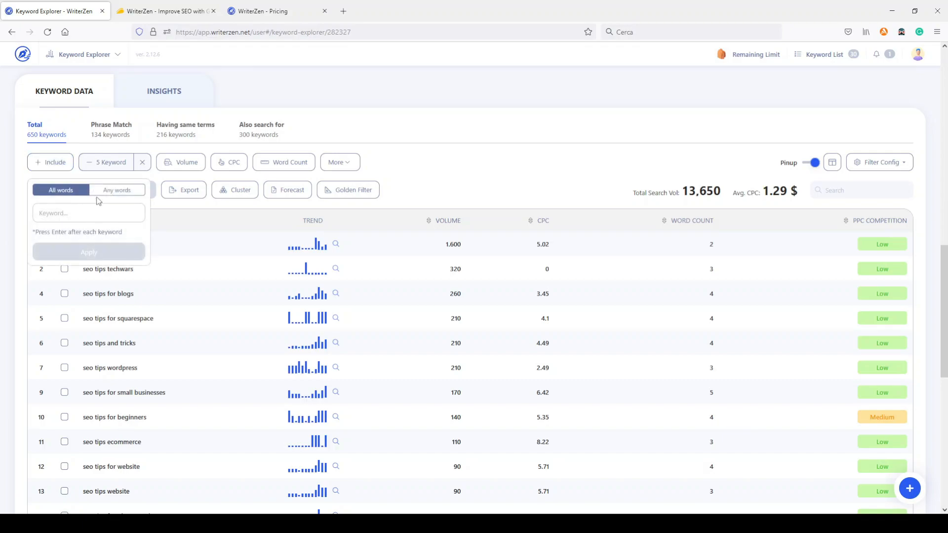
click(115, 190)
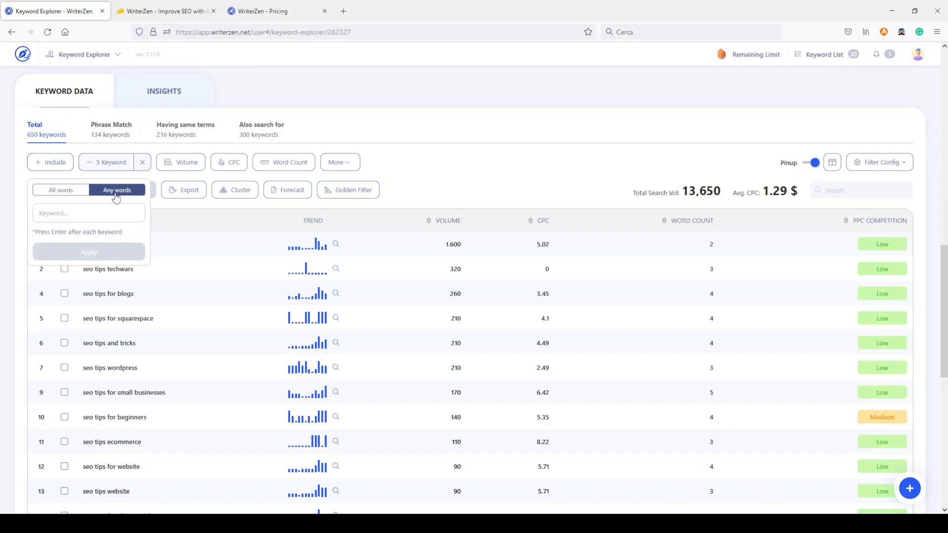
click(80, 213)
text(bl)
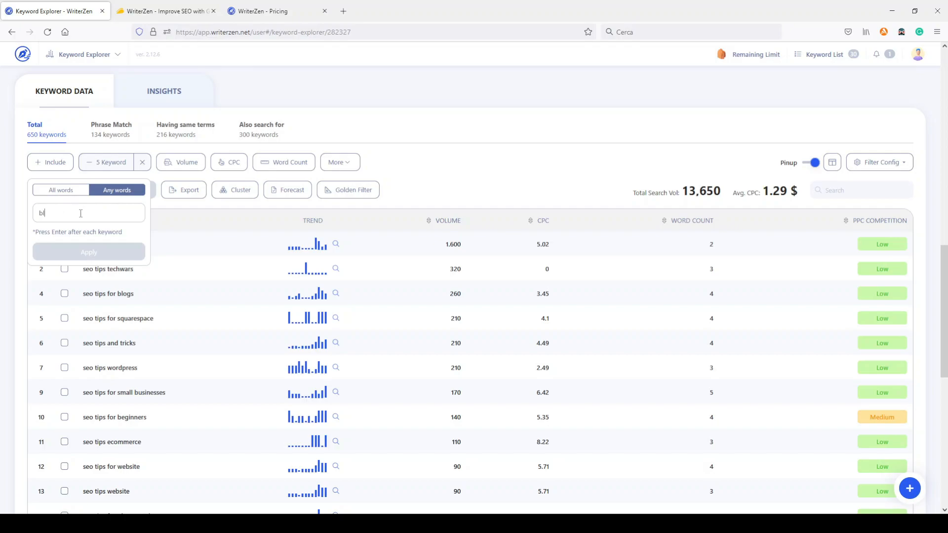
text(og)
key(Return)
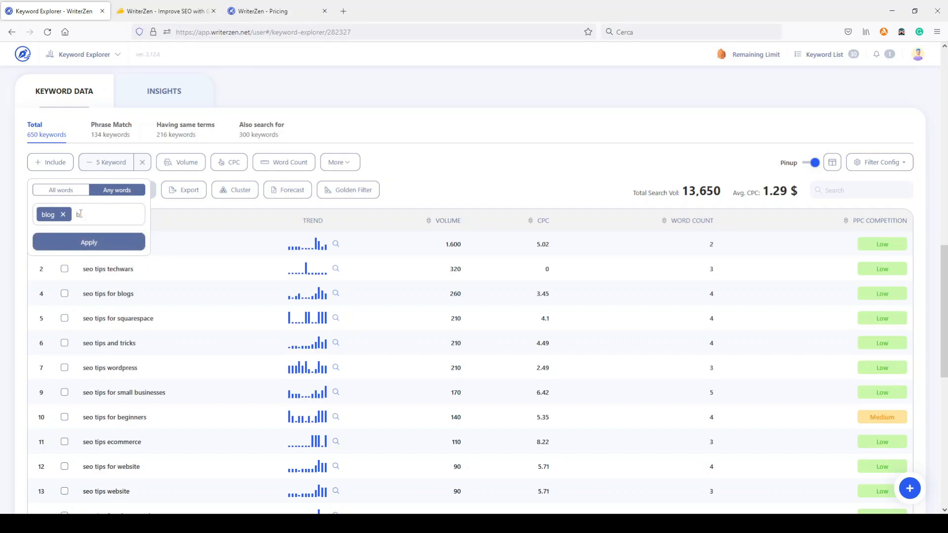
key(Return)
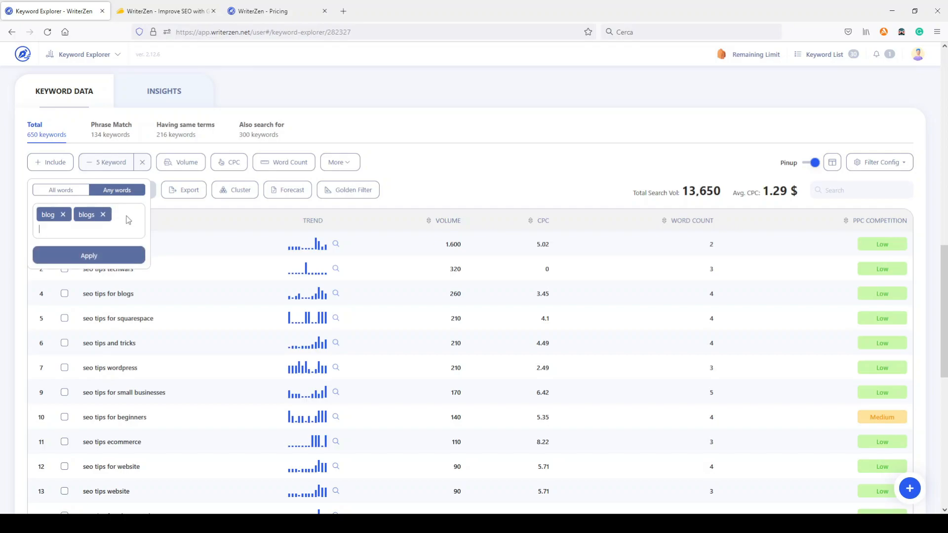
click(89, 255)
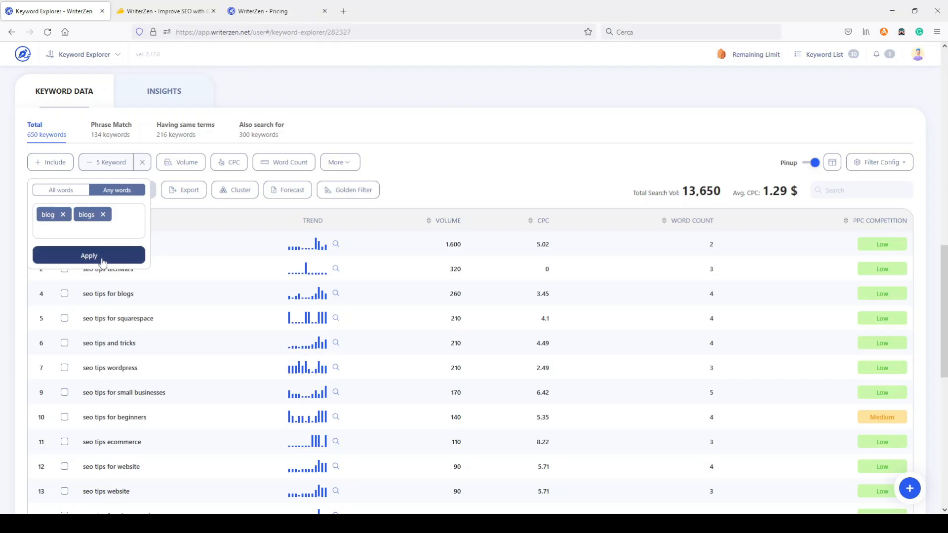
Select all of the filtered blog keywords, clear the selection, and look through the filtered list.
click(64, 220)
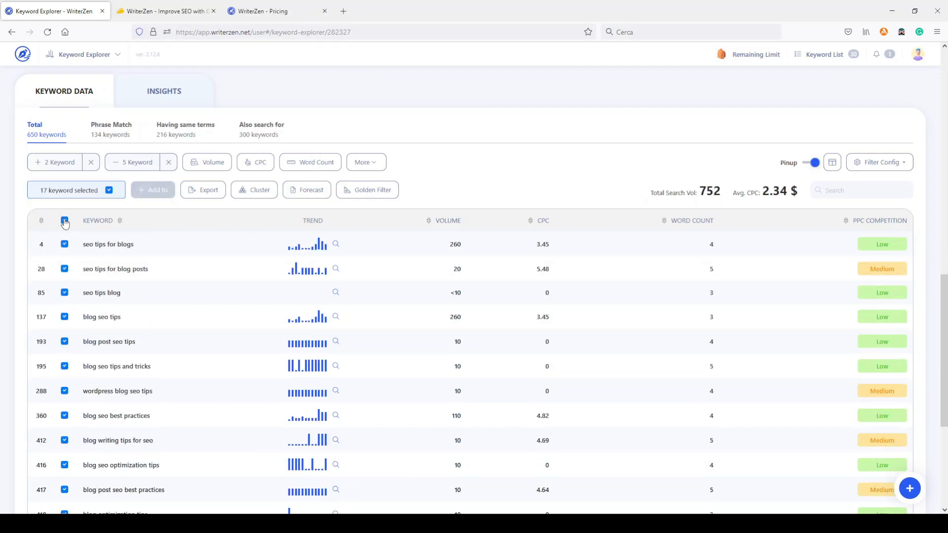
click(64, 220)
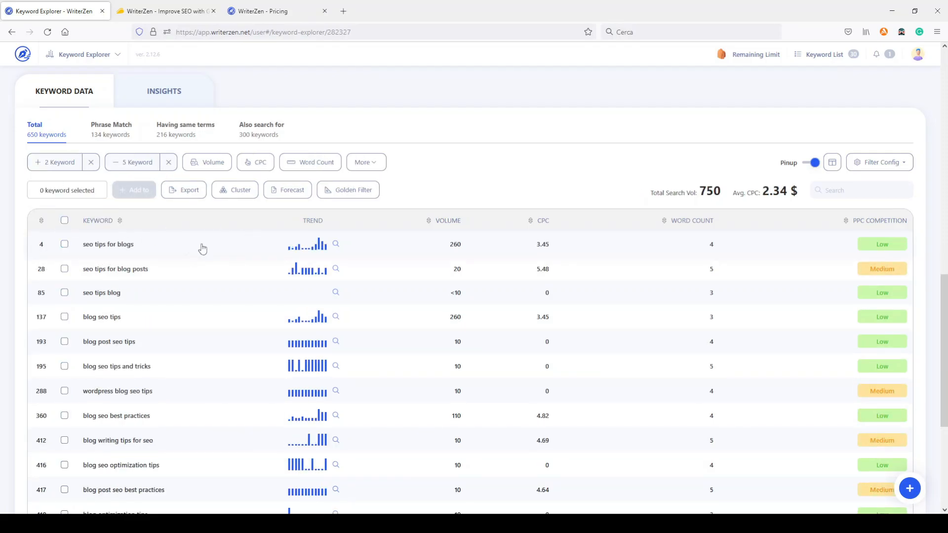
scroll(232, 289, down, 4)
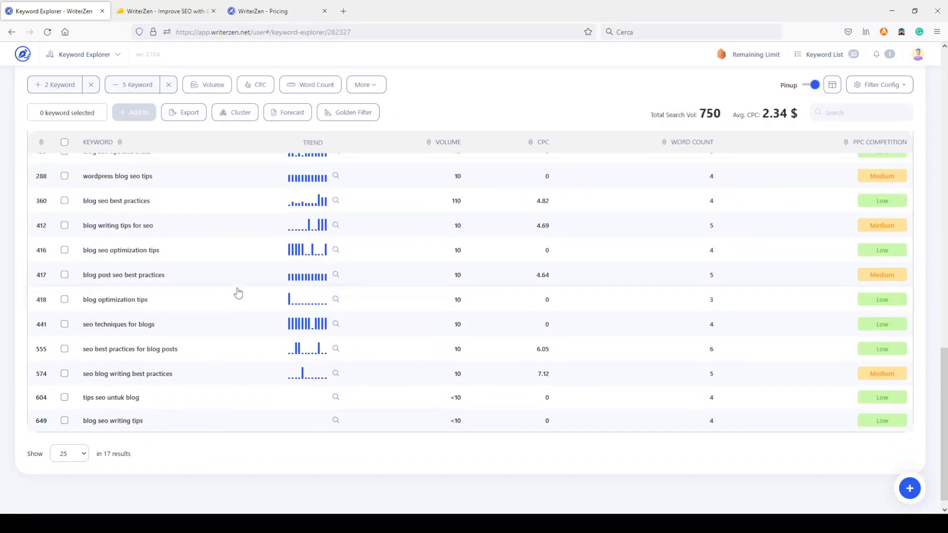
scroll(236, 292, up, 5)
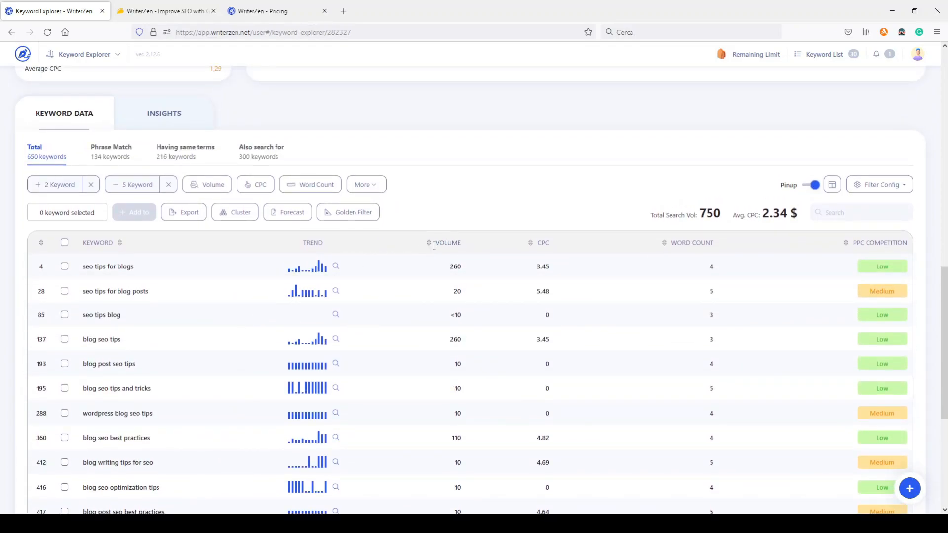
Sort the filtered blog keywords by highest search volume and look through the sorted list.
click(429, 244)
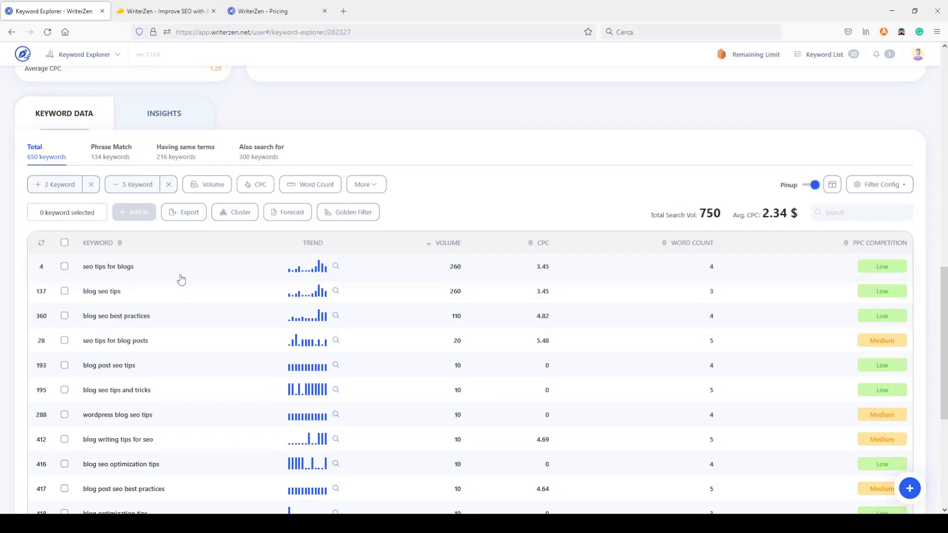
scroll(181, 280, down, 3)
scroll(181, 280, down, 2)
scroll(181, 280, up, 6)
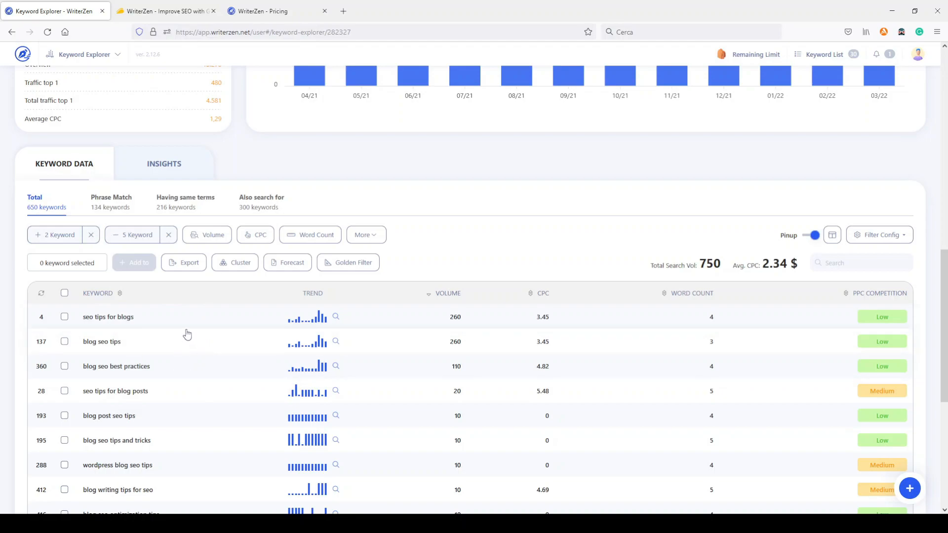
Remove the include filter for the blog keywords, then select all of the remaining keywords and clear the selection.
scroll(187, 335, down, 4)
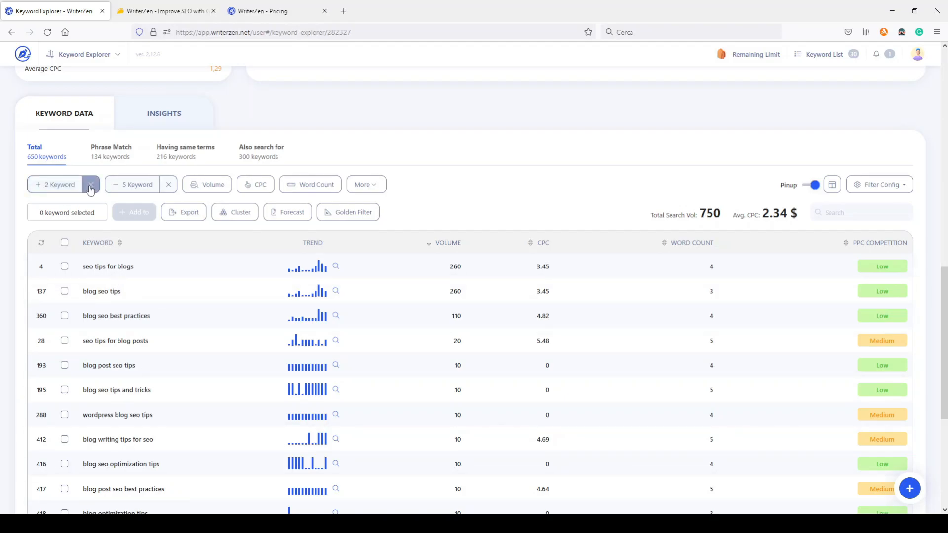
click(90, 186)
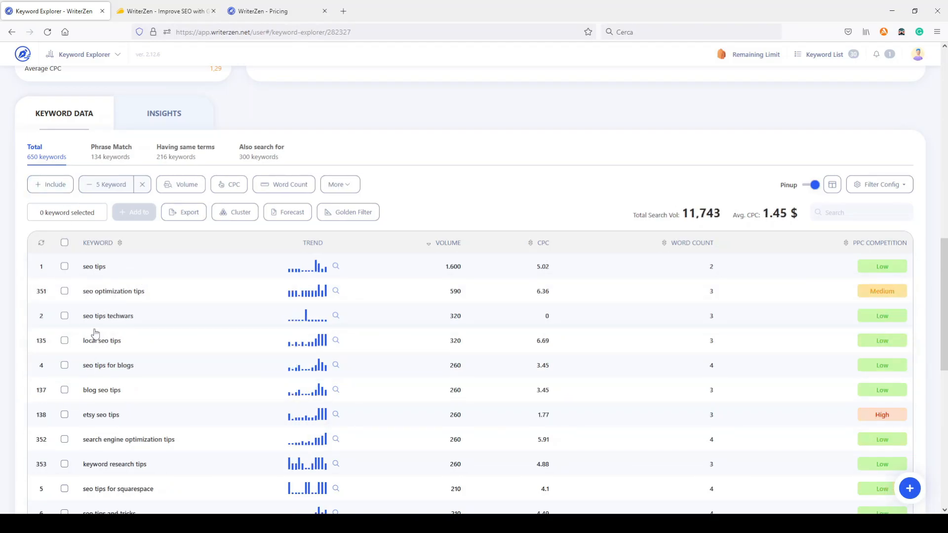
click(64, 242)
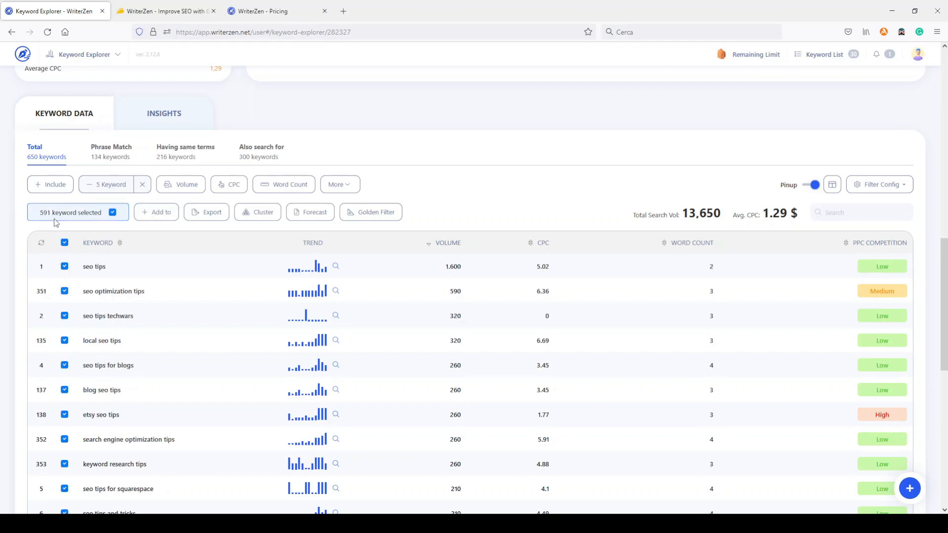
click(64, 243)
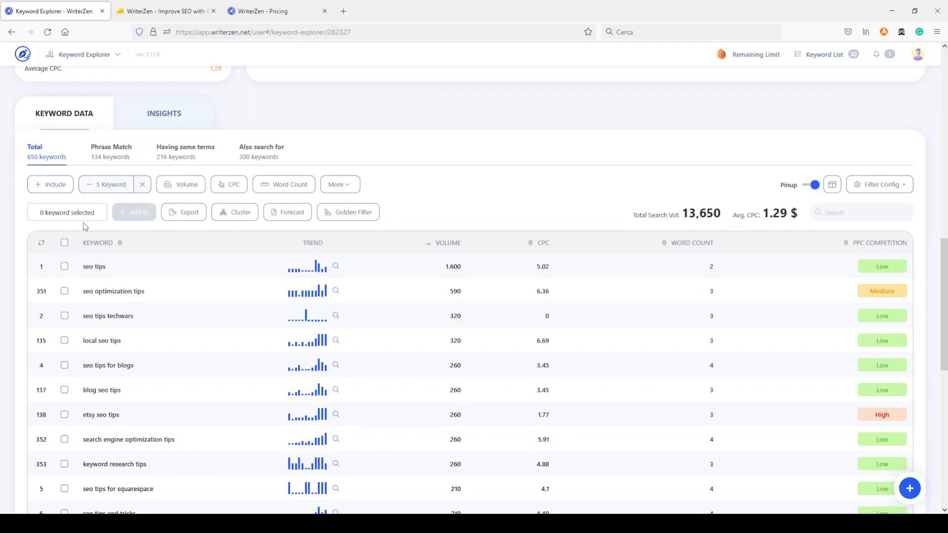
Filter the keyword list to a minimum search volume of 50.
click(187, 185)
click(185, 215)
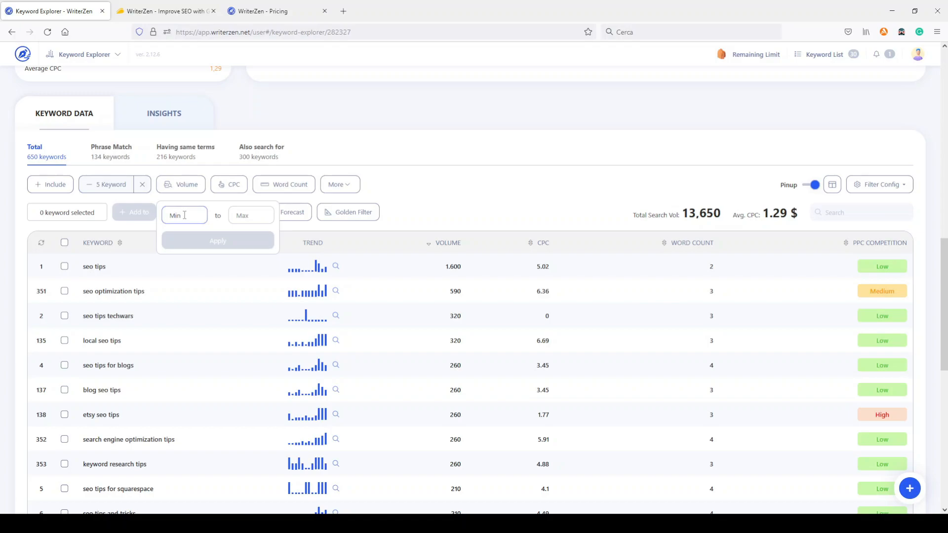
text(50)
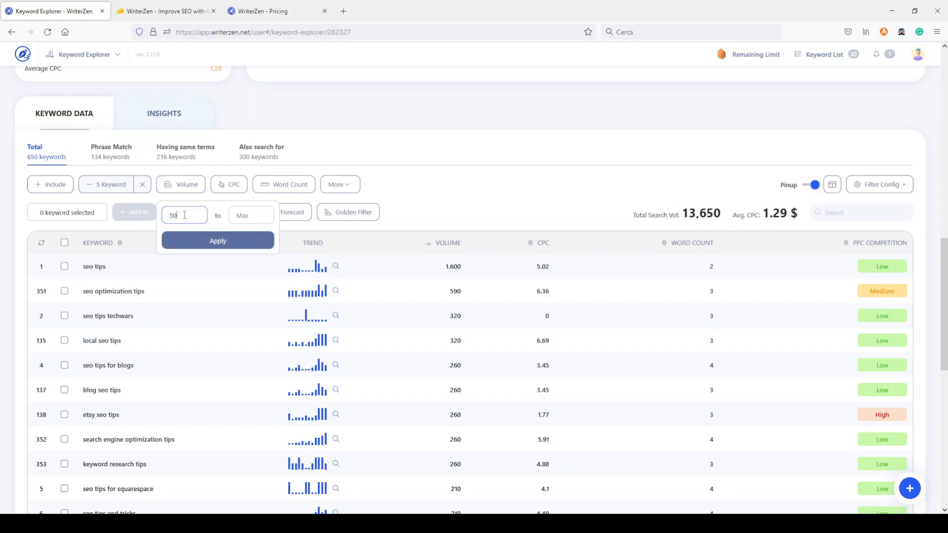
click(217, 242)
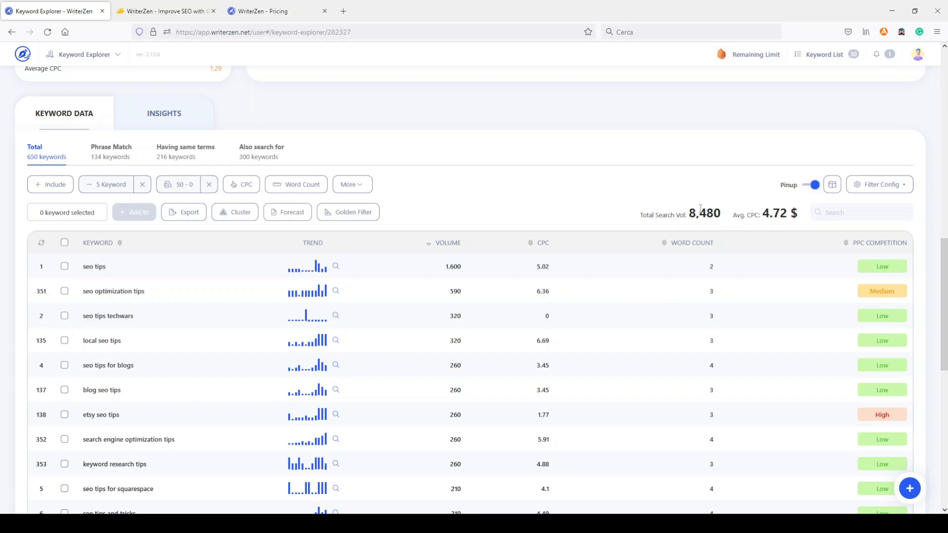
Select and deselect all of the volume-filtered keywords, and remove the volume filter.
click(64, 242)
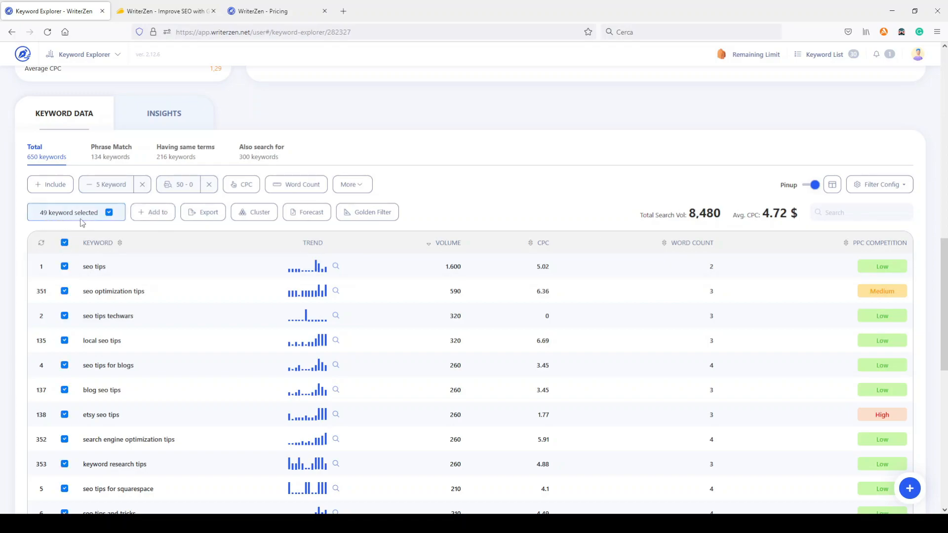
click(65, 243)
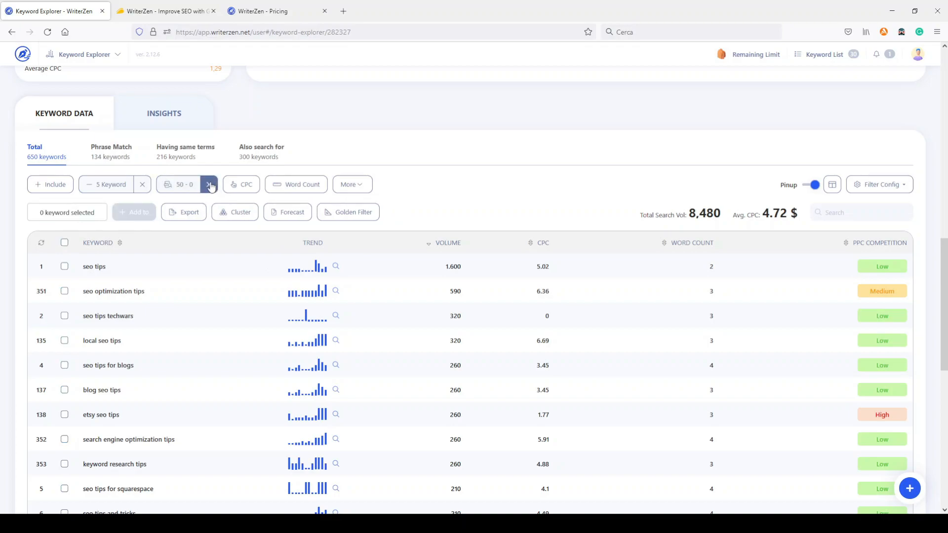
click(208, 185)
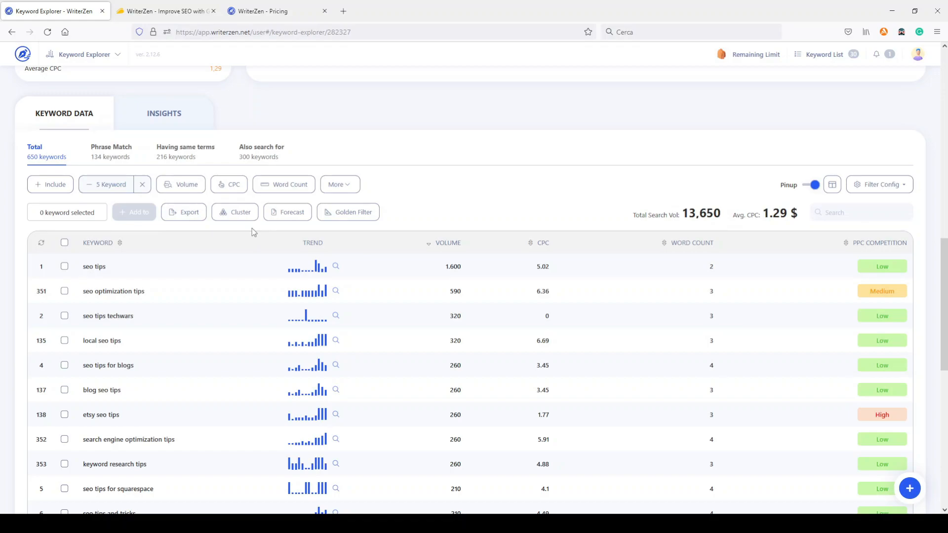
Filter the keyword list to a minimum word count of 3.
click(292, 185)
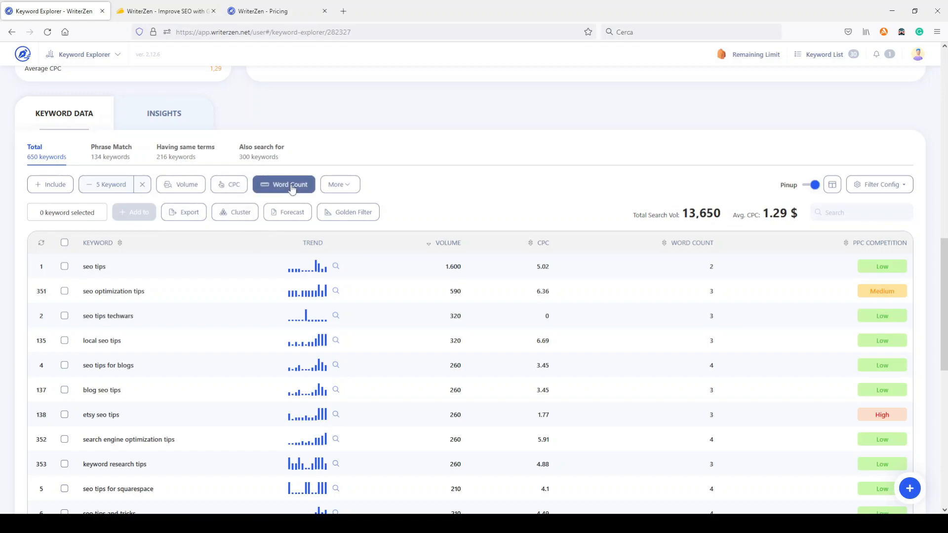
click(277, 215)
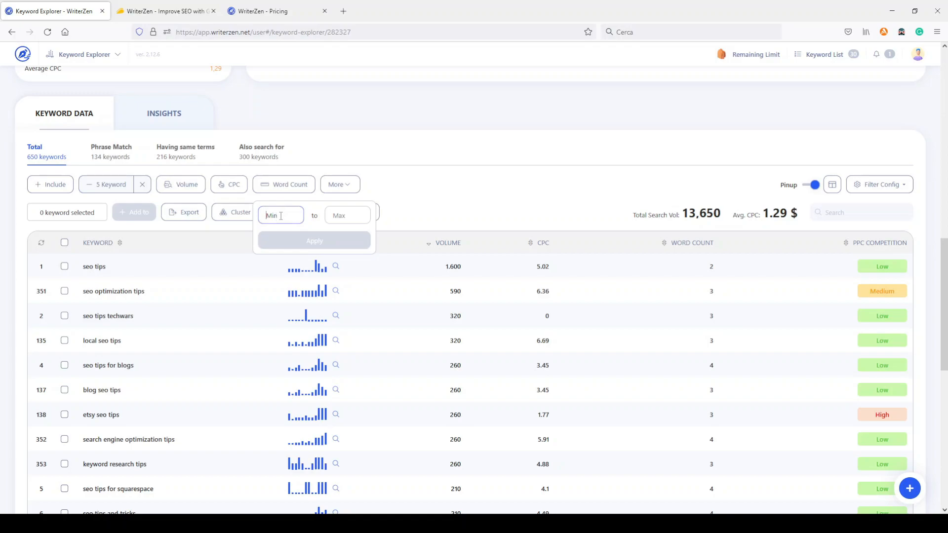
text(3)
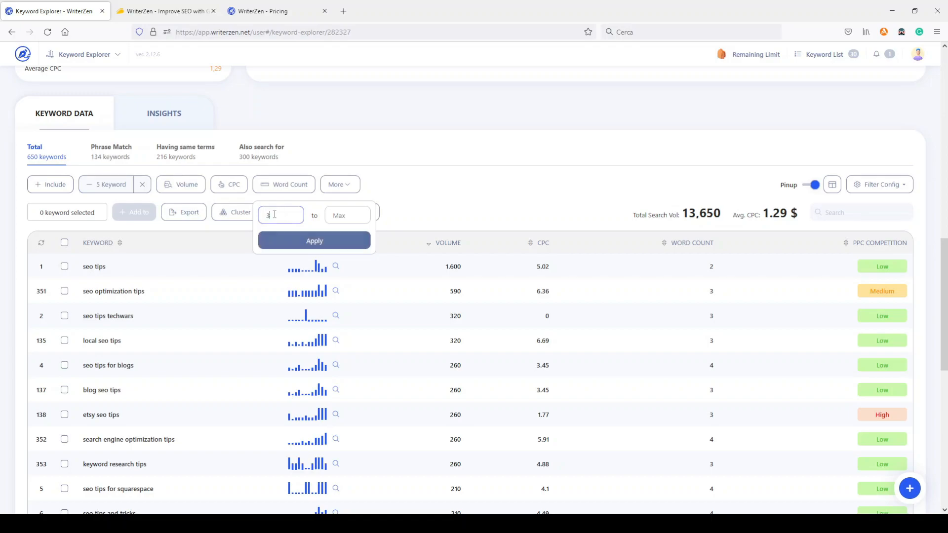
click(320, 242)
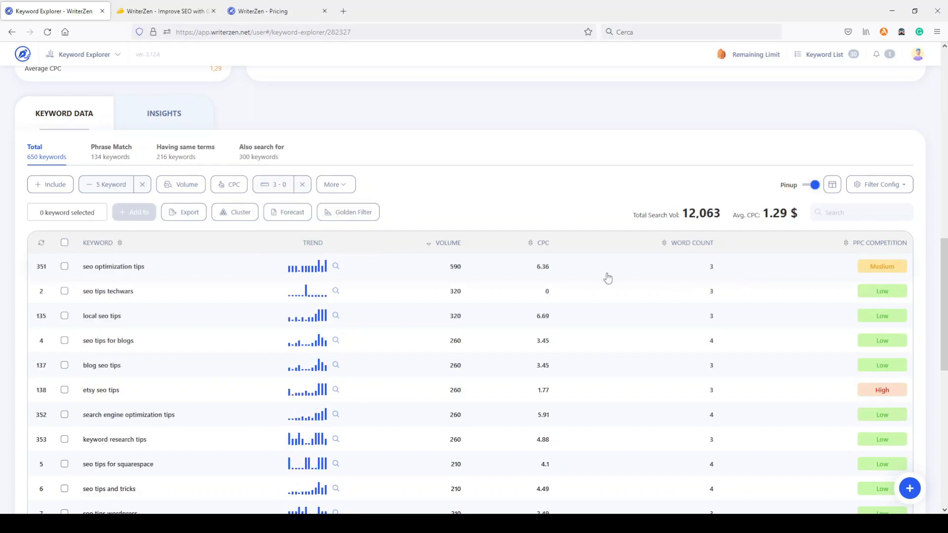
Select all of the word-count-filtered keywords, look at the options for exporting them or adding them to a list or group, and clear the selection.
click(64, 243)
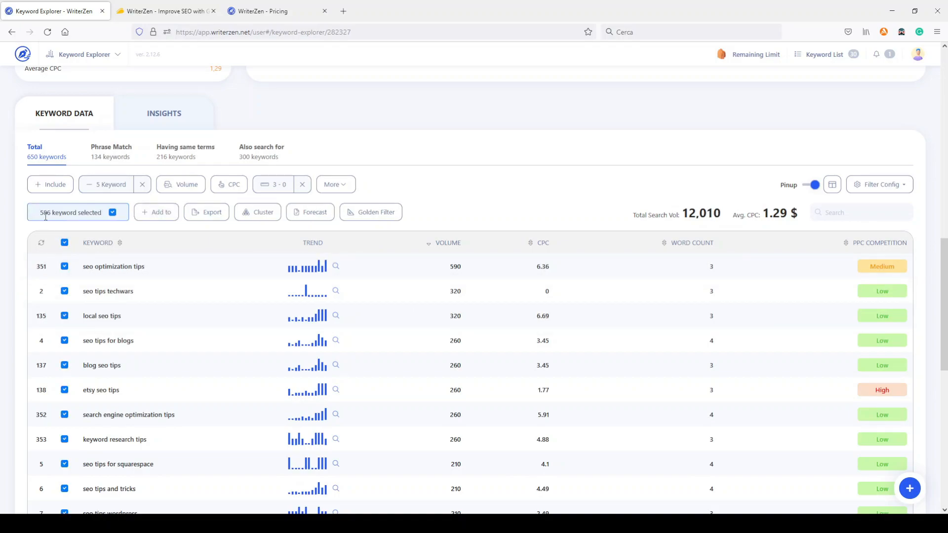
click(64, 243)
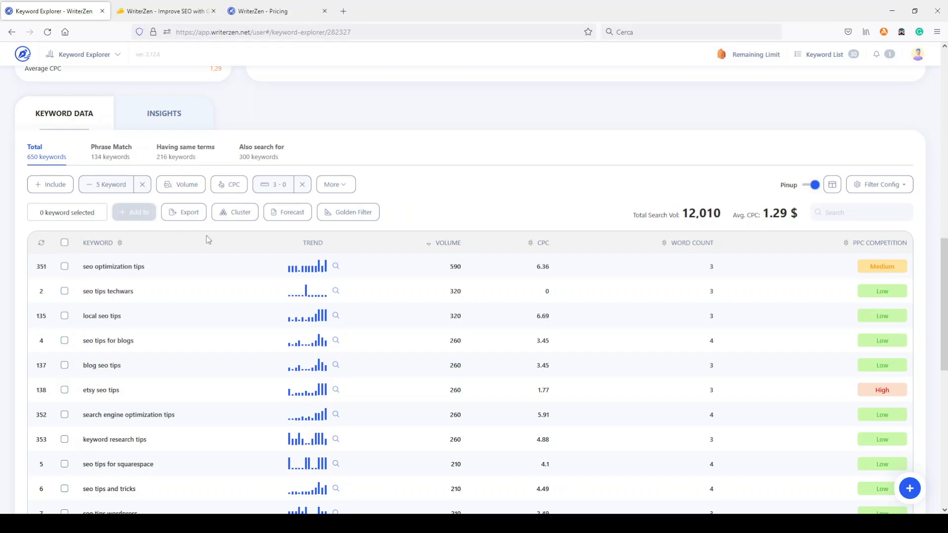
click(64, 243)
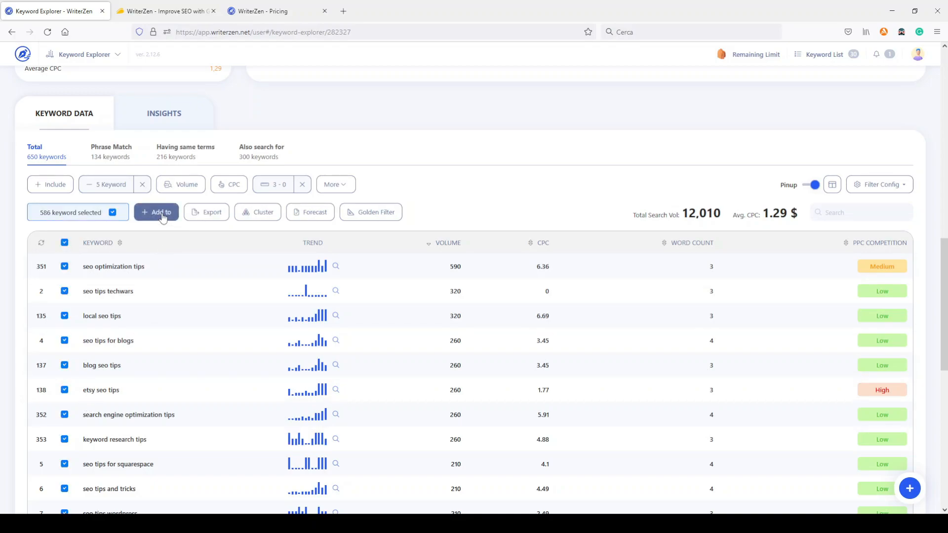
click(217, 217)
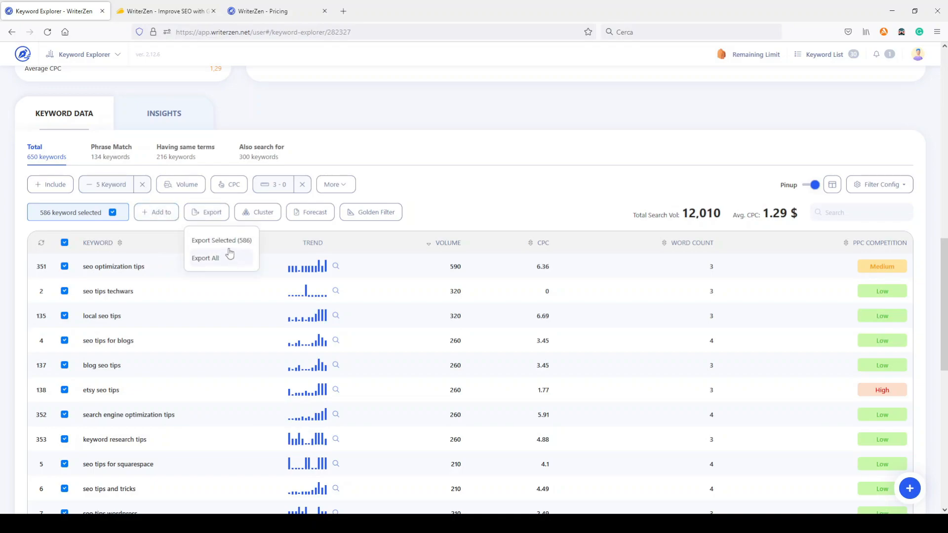
click(172, 229)
click(156, 212)
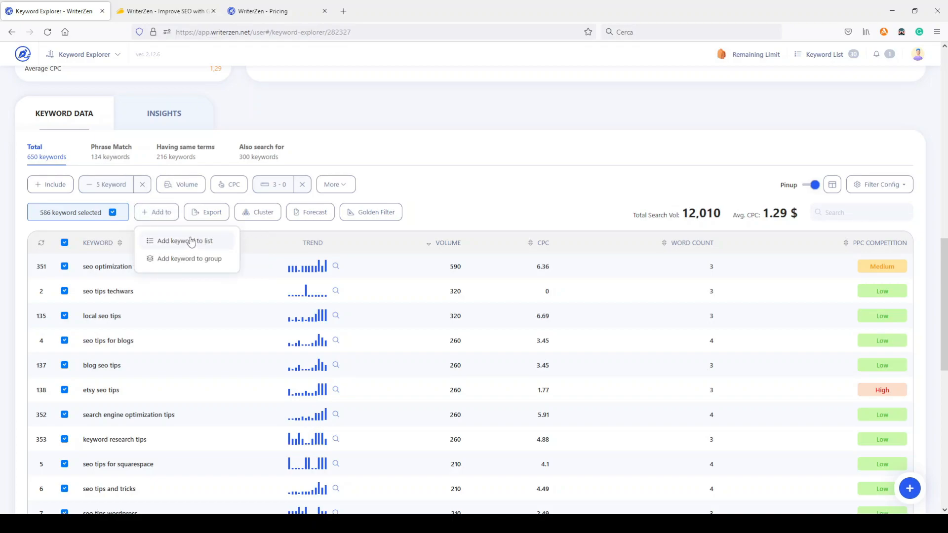
click(256, 230)
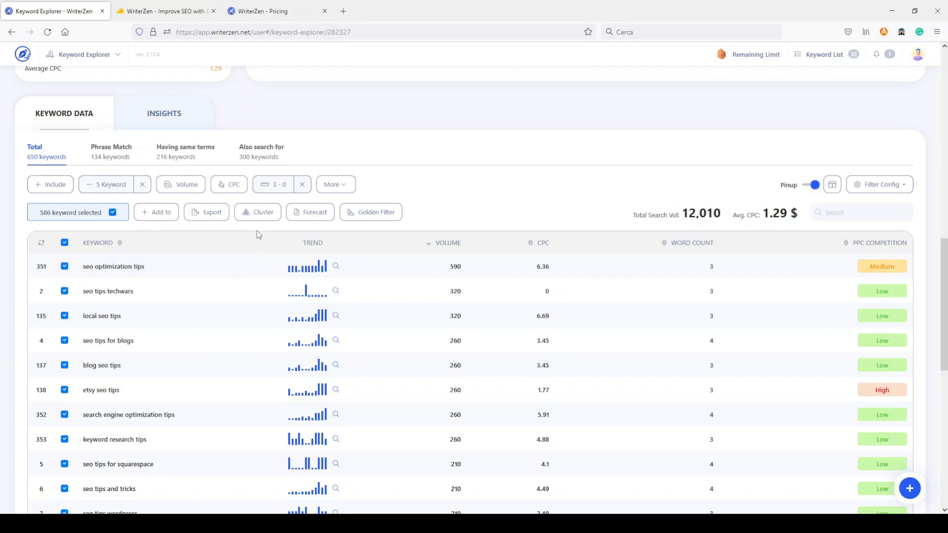
click(64, 242)
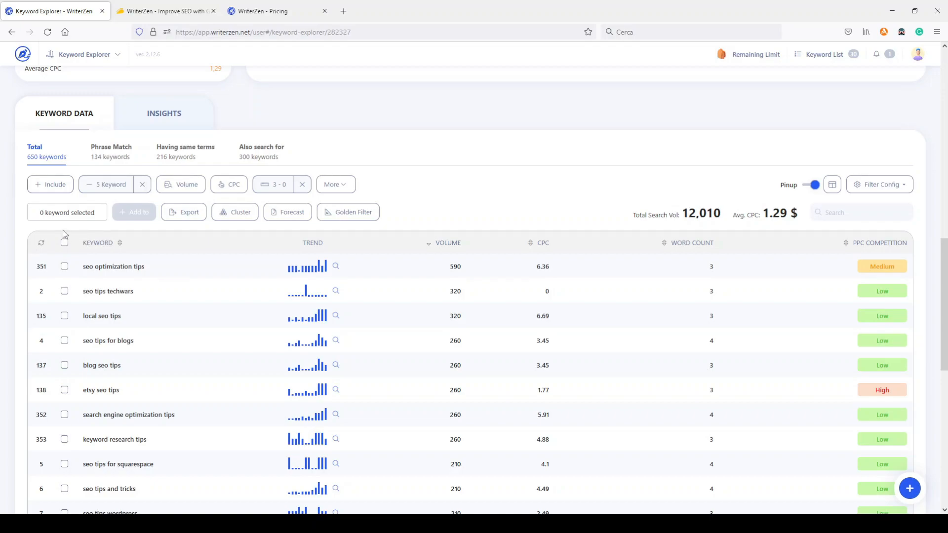
click(65, 242)
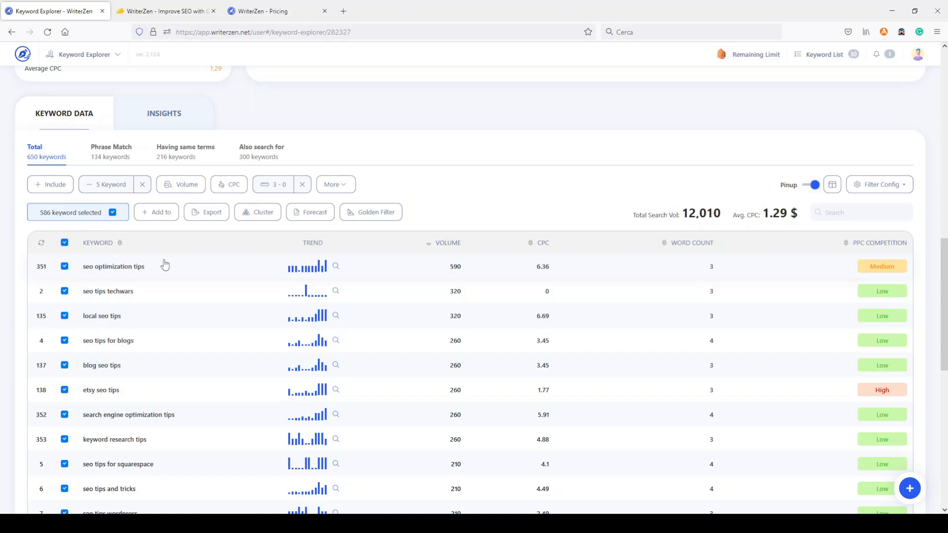
click(64, 243)
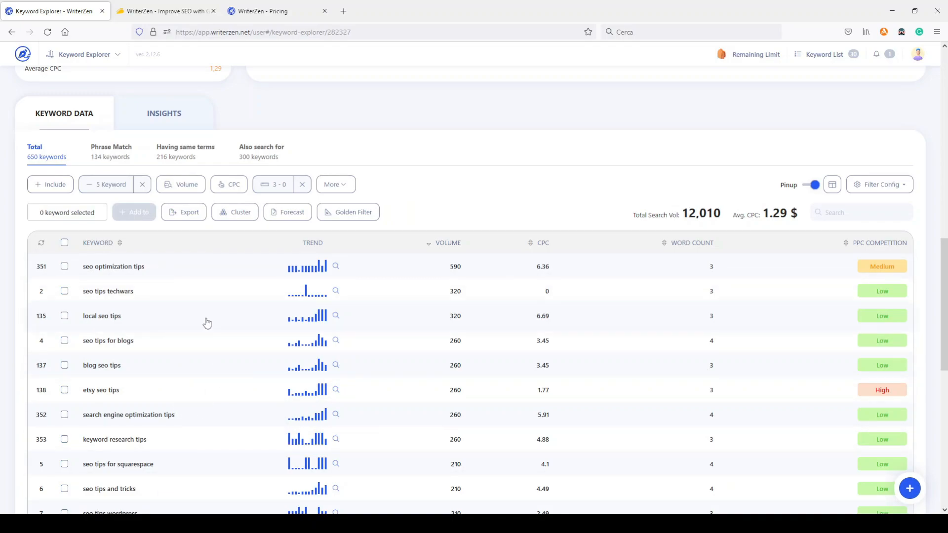
Show only the Phrase Match keywords and look through the filtered list.
click(109, 150)
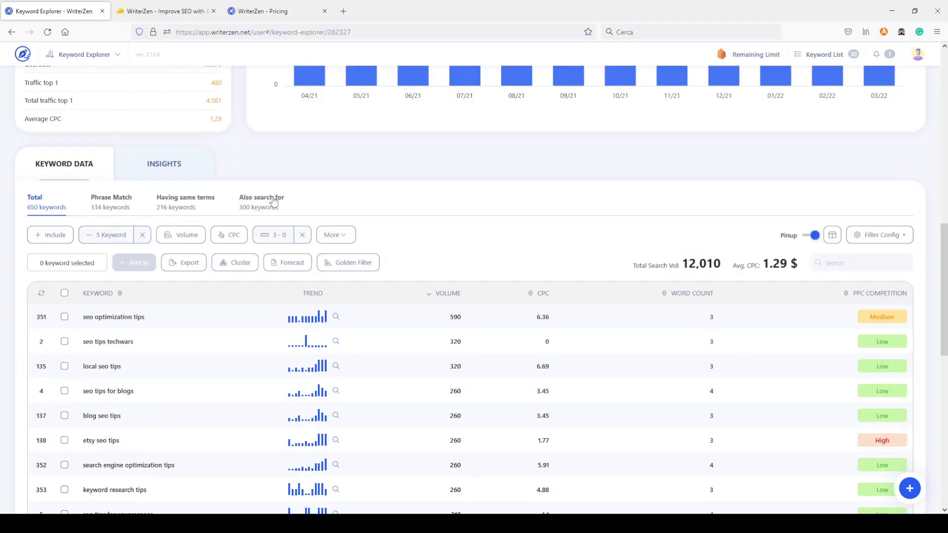
click(110, 204)
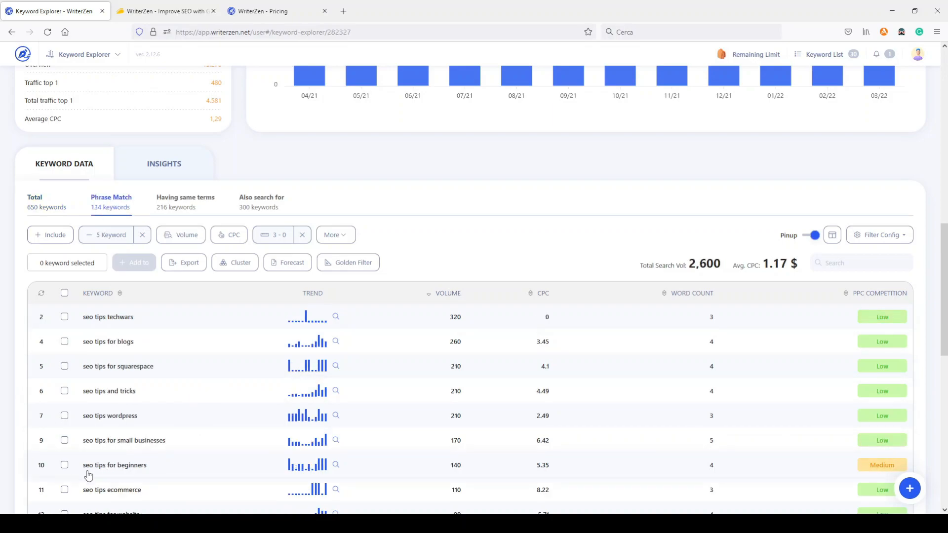
scroll(123, 435, down, 6)
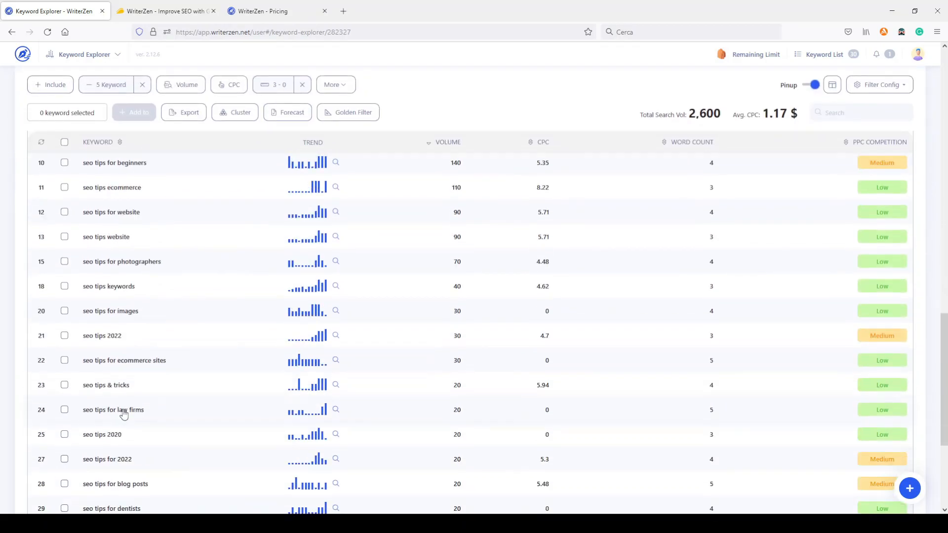
scroll(124, 410, down, 4)
scroll(115, 393, up, 4)
scroll(99, 424, down, 5)
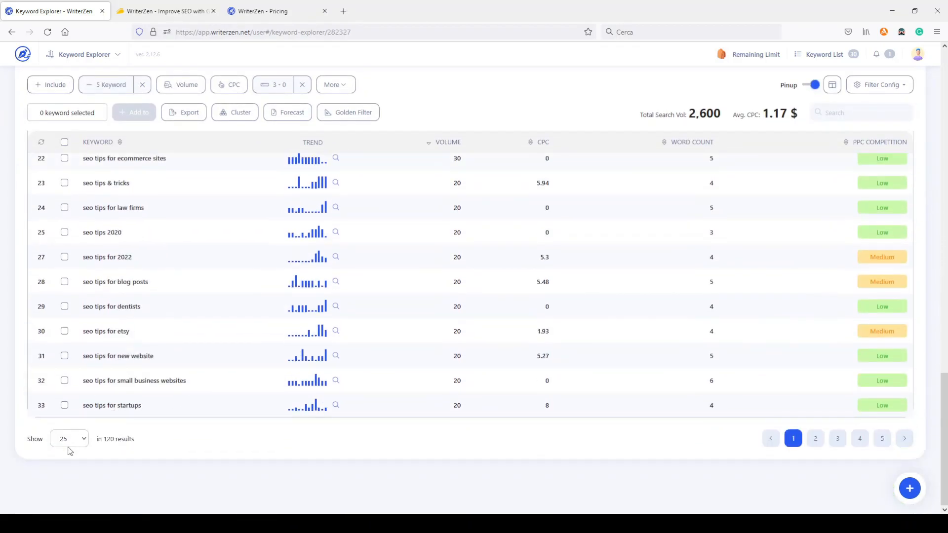
scroll(118, 377, down, 5)
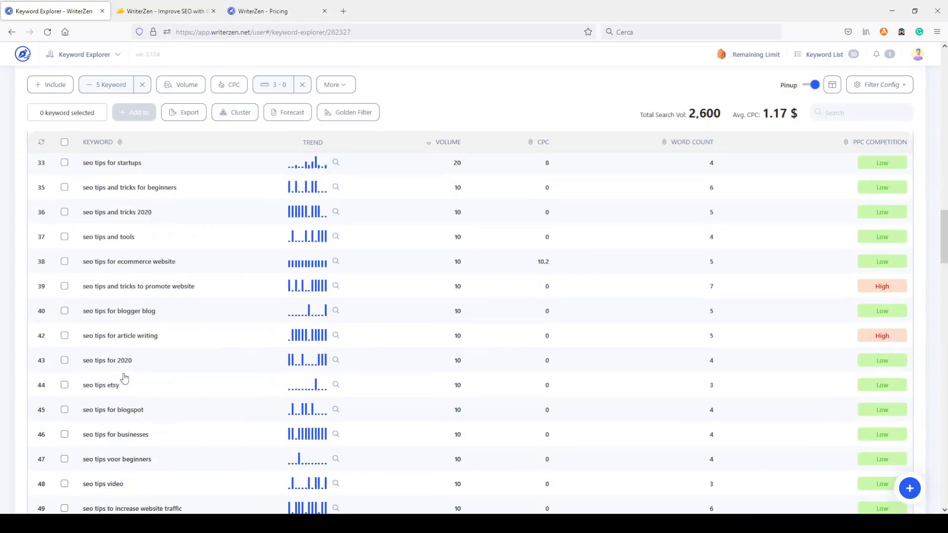
scroll(101, 385, down, 3)
scroll(103, 382, up, 15)
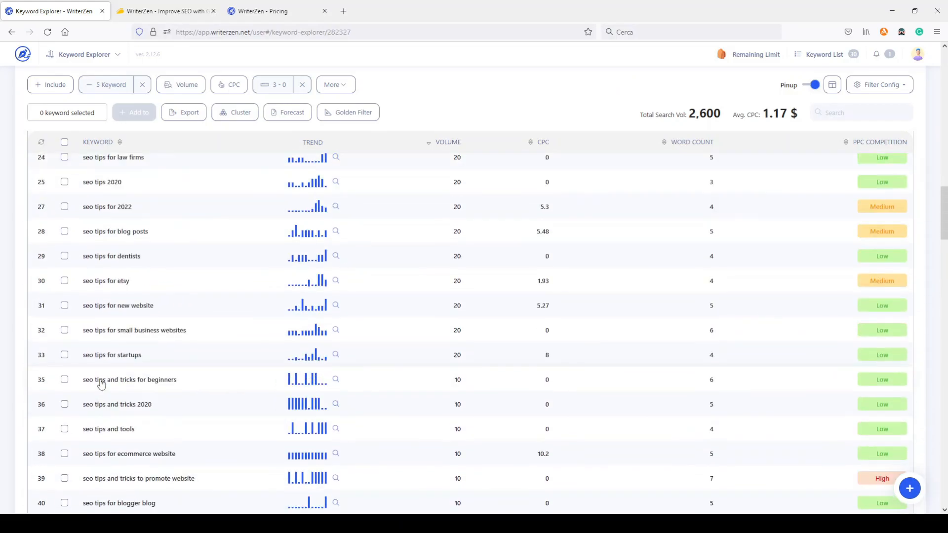
scroll(104, 376, down, 3)
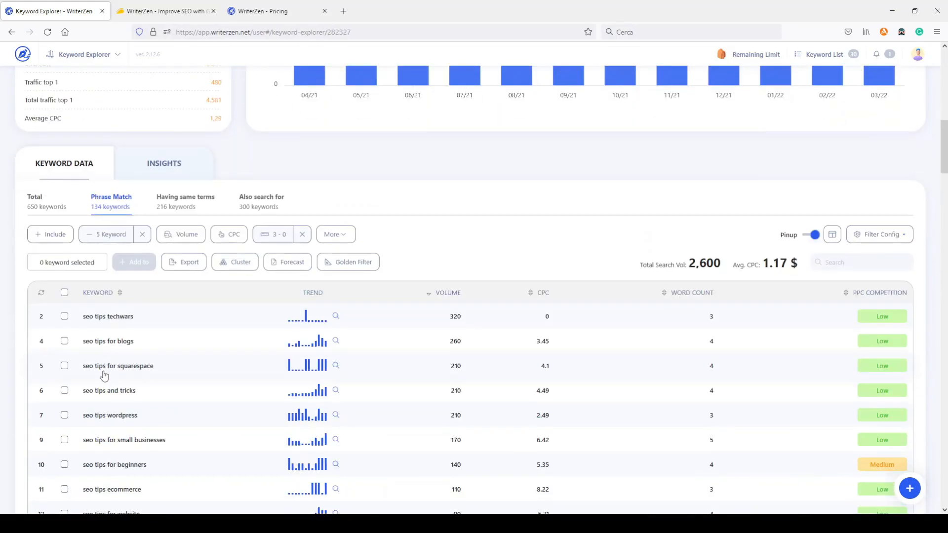
Switch to the Having same terms keywords and look through the filtered list.
click(182, 204)
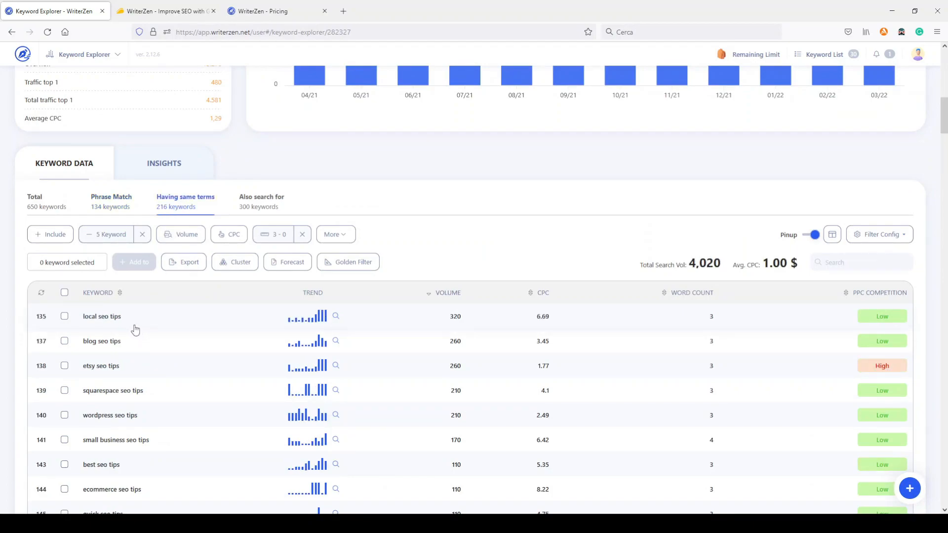
scroll(202, 396, down, 5)
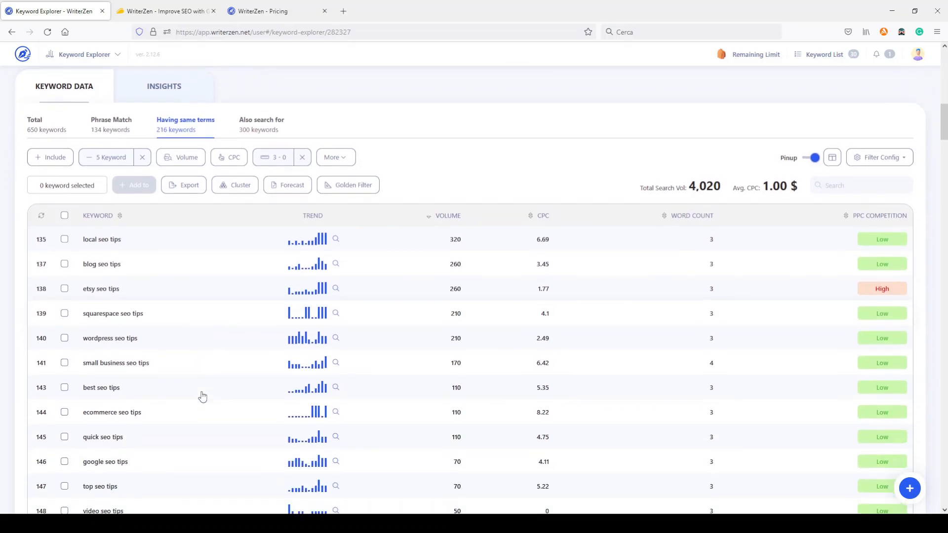
scroll(202, 396, up, 5)
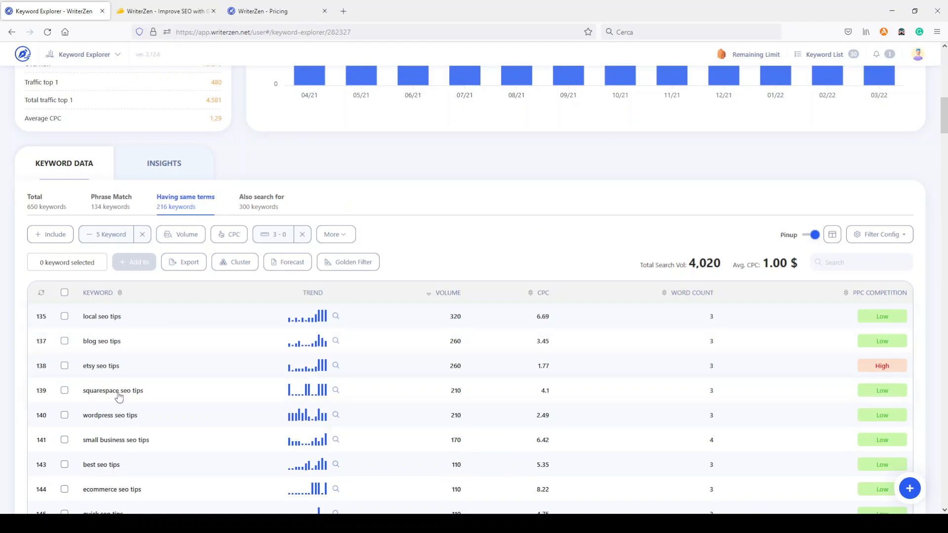
scroll(179, 420, down, 1)
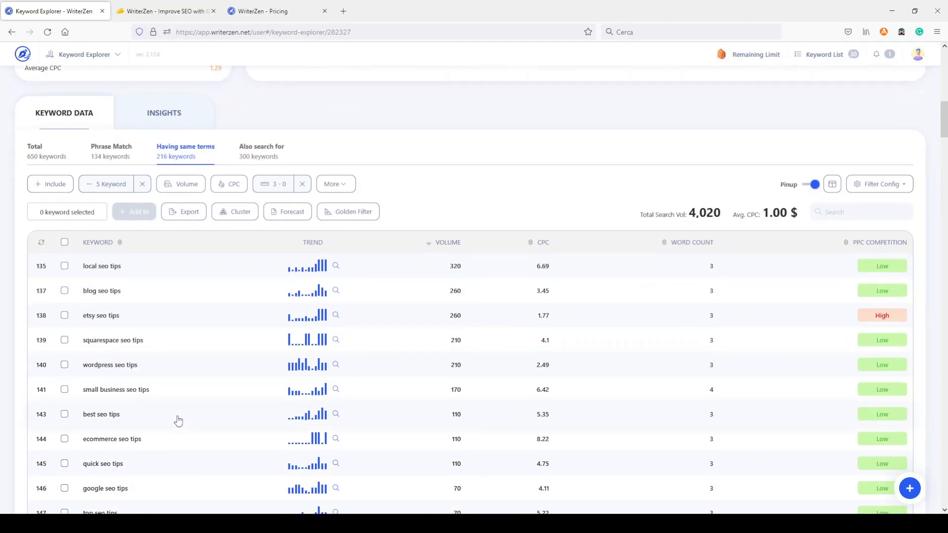
scroll(167, 413, up, 1)
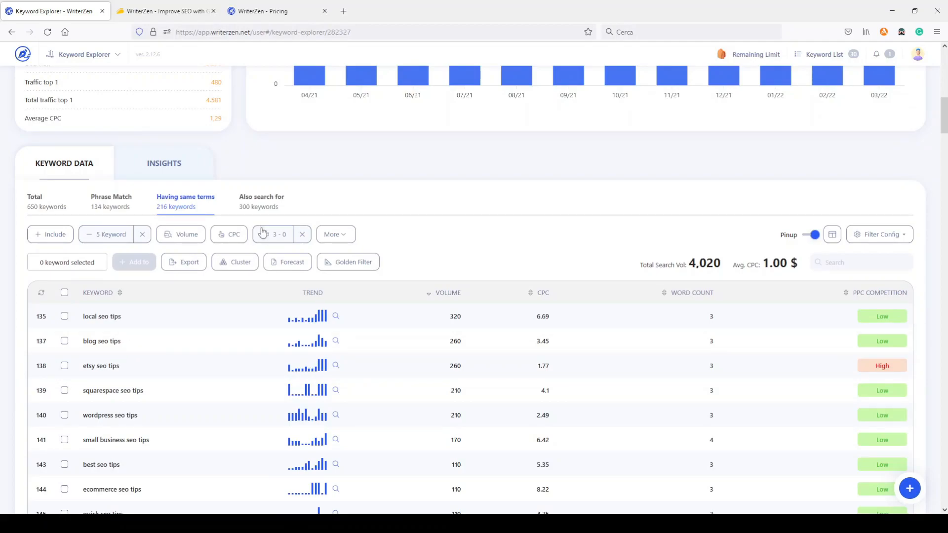
Show the Also search for keywords, look through the filtered list, and return to the Total keywords.
click(269, 203)
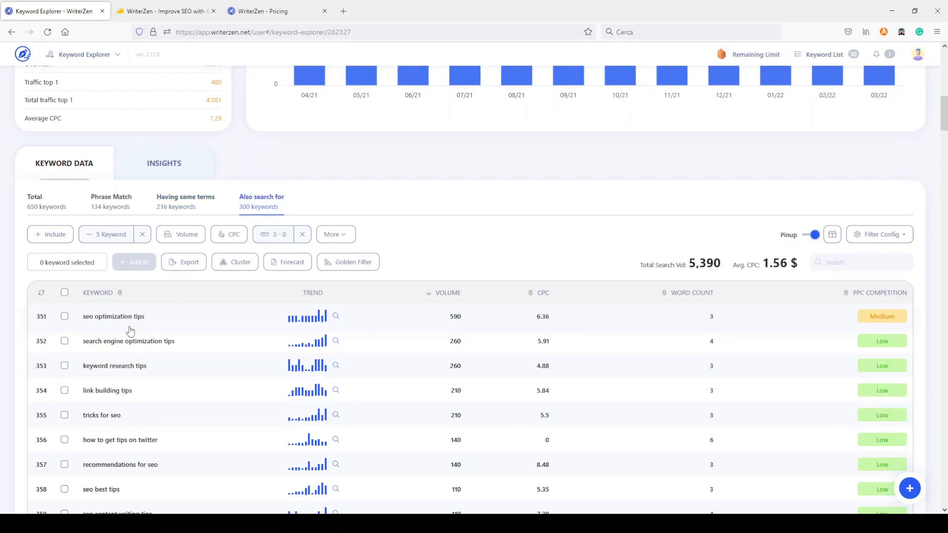
scroll(130, 330, down, 5)
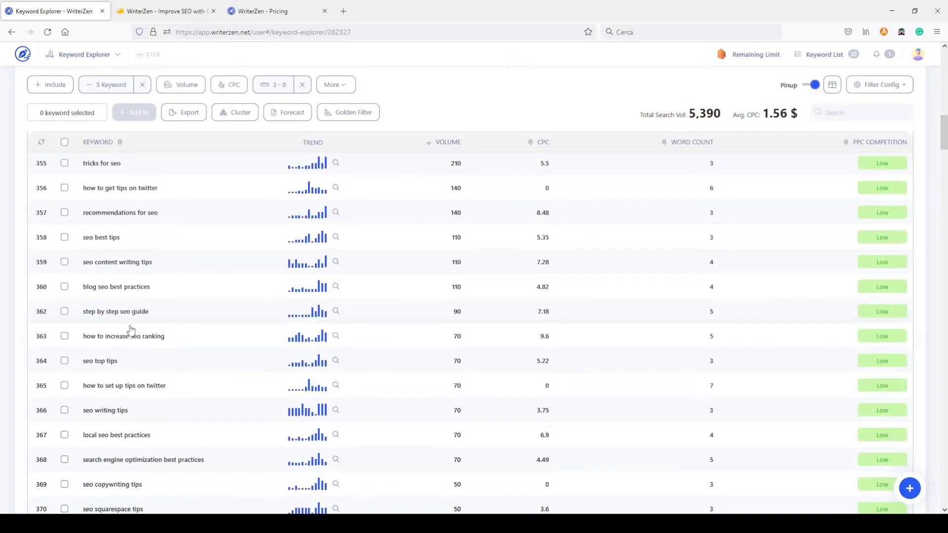
scroll(165, 349, up, 5)
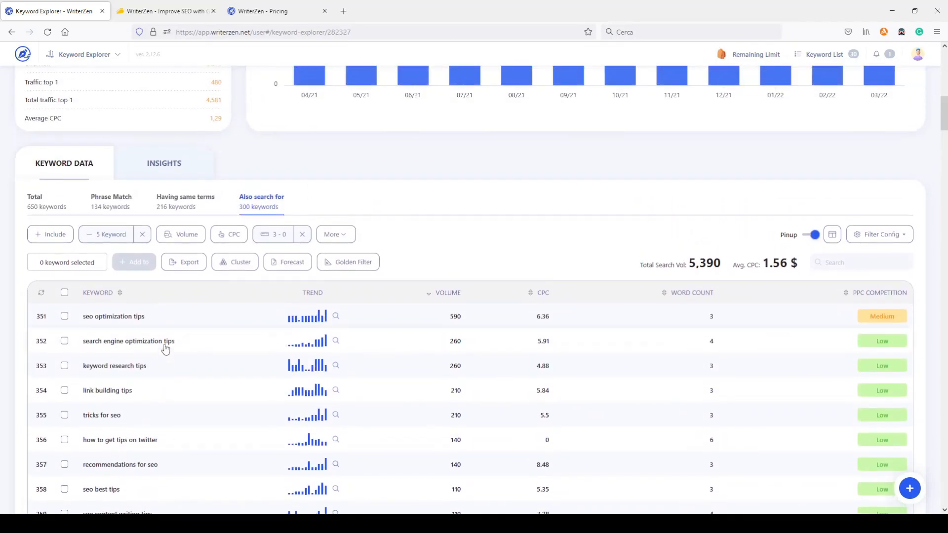
click(41, 216)
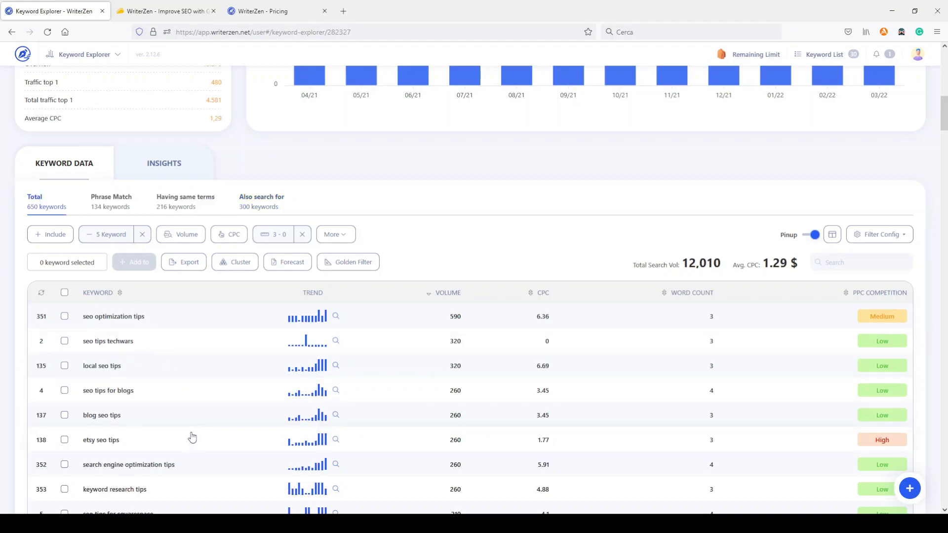
Examine the question-based keyword groups in the Insights and expand the ideas of the HOW group.
click(170, 167)
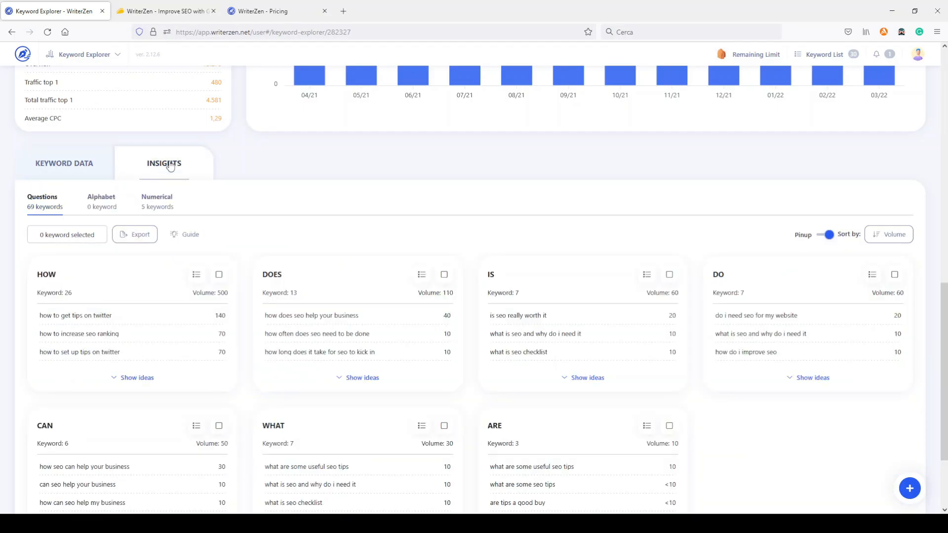
scroll(246, 295, down, 1)
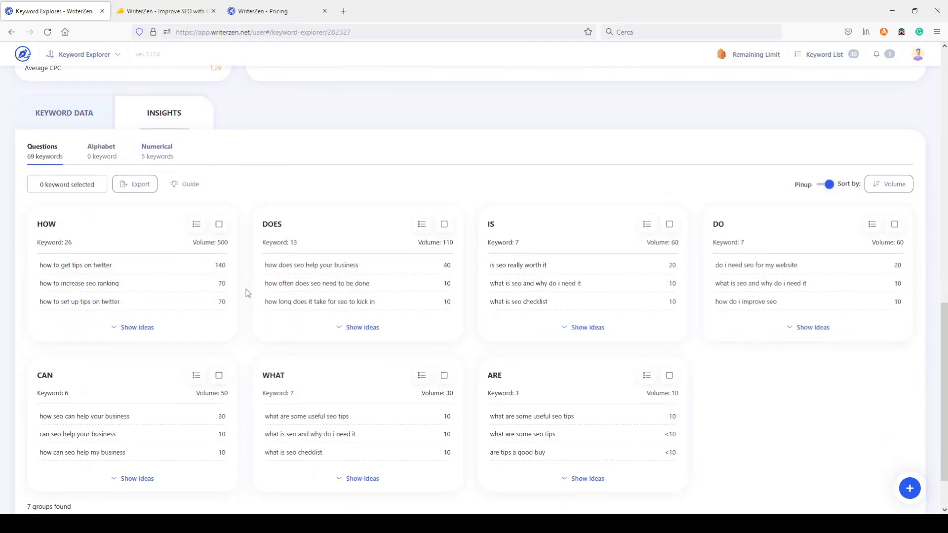
scroll(247, 293, down, 1)
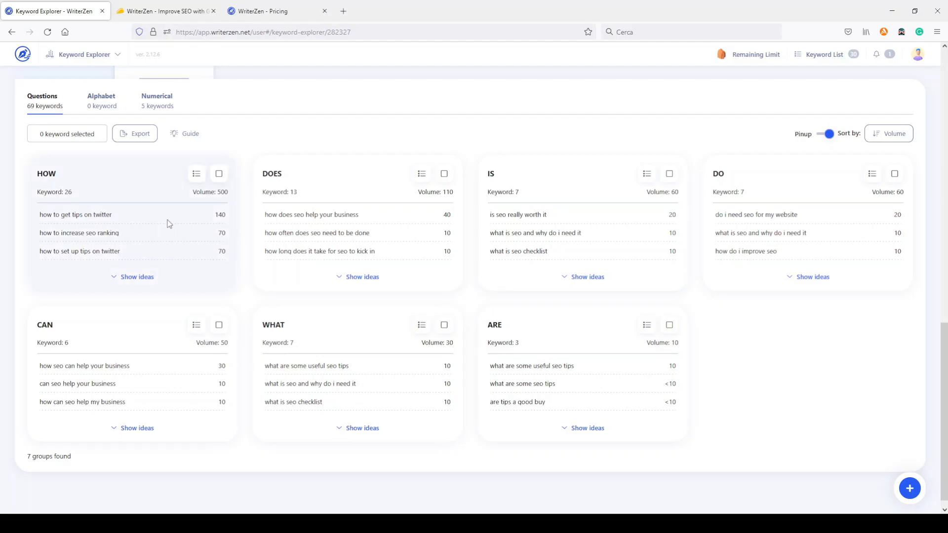
click(137, 277)
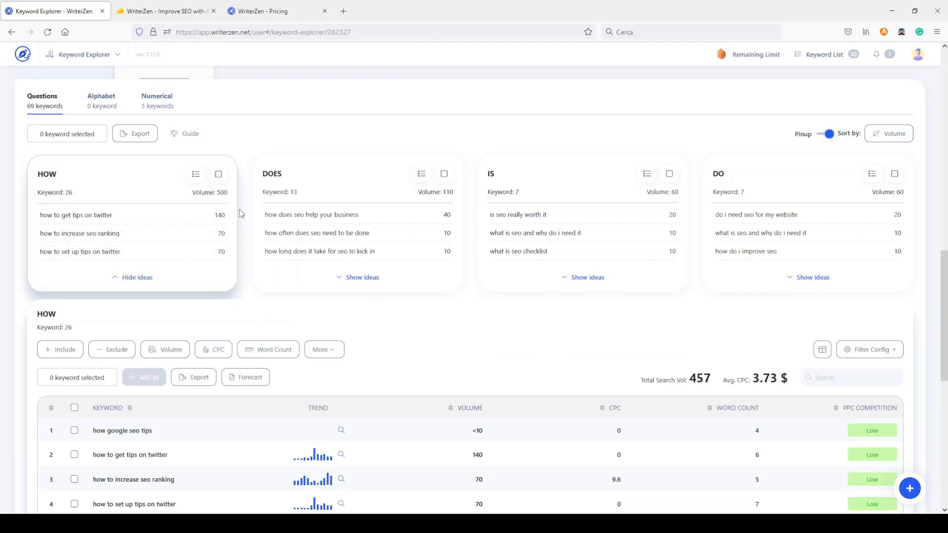
scroll(252, 217, down, 1)
scroll(252, 216, down, 1)
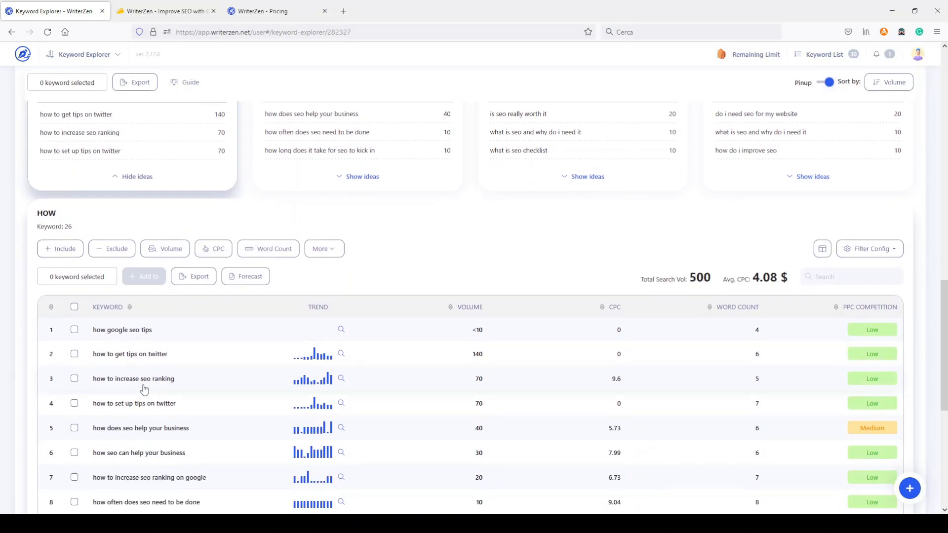
scroll(257, 264, down, 1)
scroll(258, 268, down, 2)
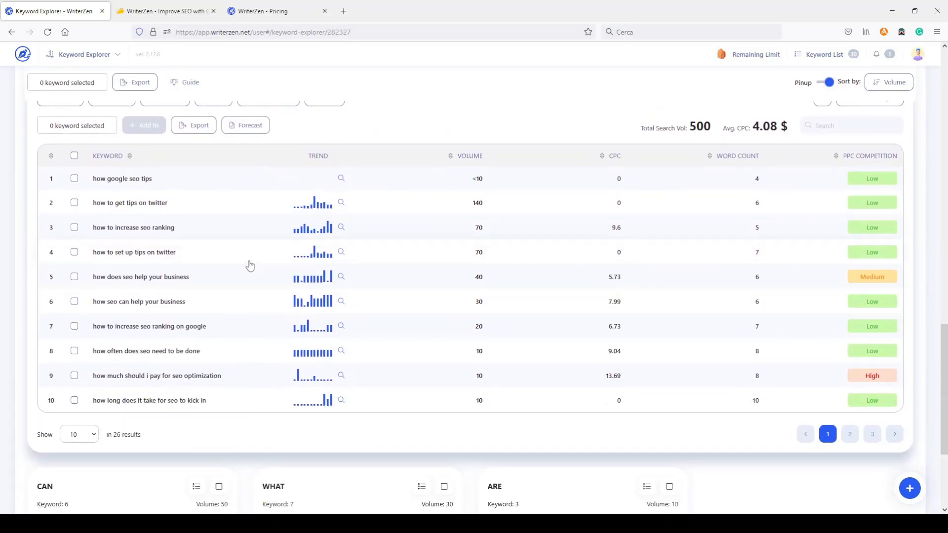
Show more results per page in the HOW group, look through its questions, and collapse the group.
click(78, 433)
click(85, 419)
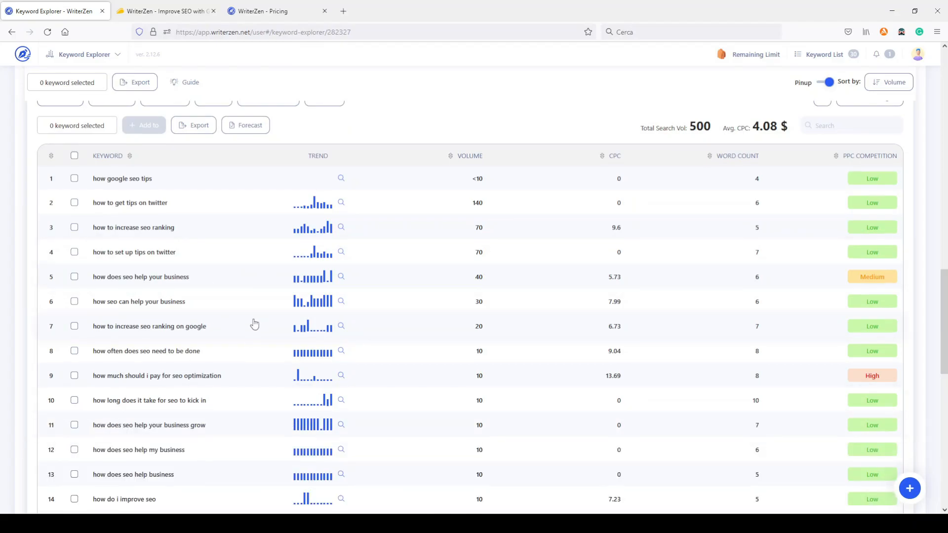
scroll(255, 324, down, 6)
scroll(254, 323, up, 3)
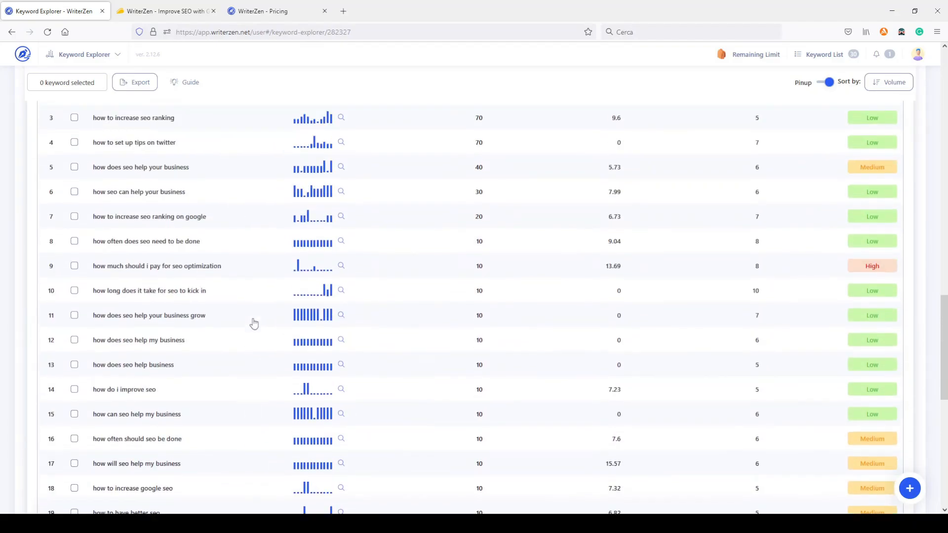
scroll(254, 323, up, 4)
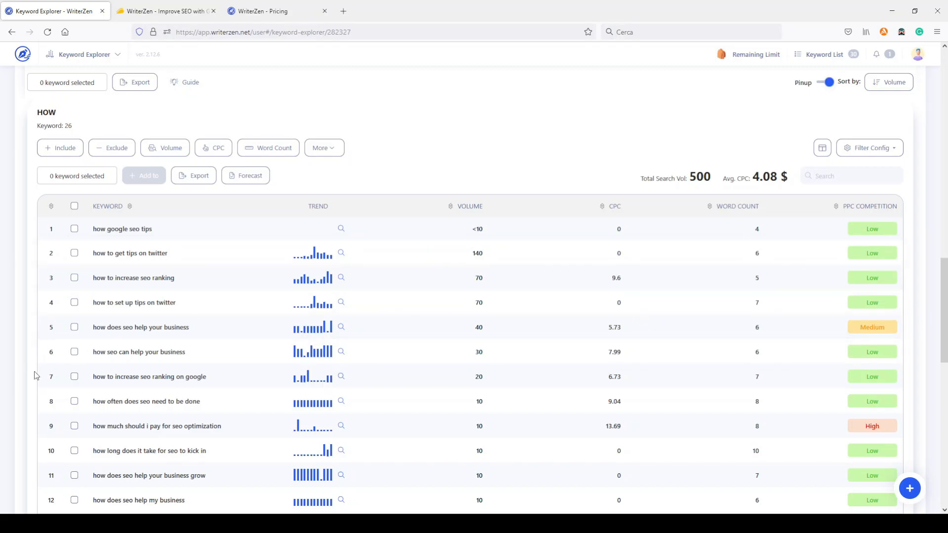
scroll(143, 247, up, 3)
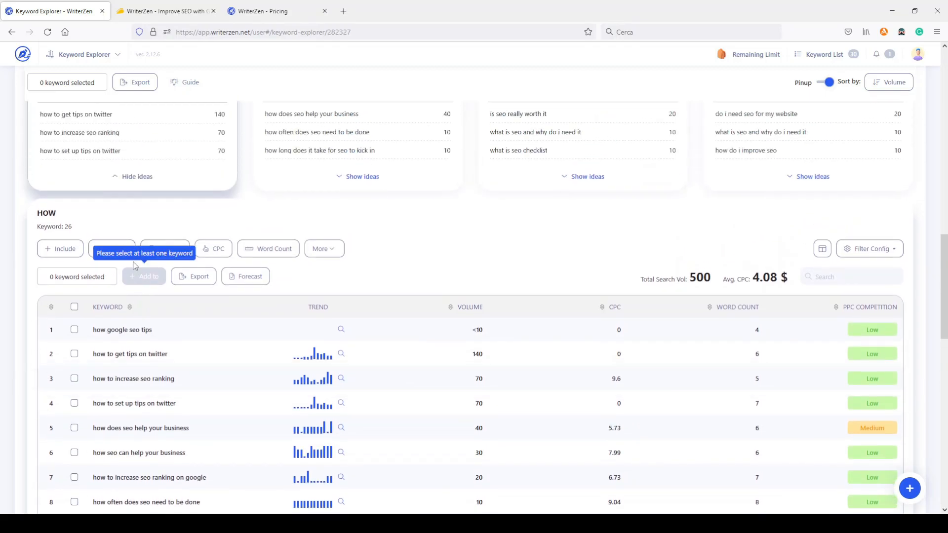
click(141, 186)
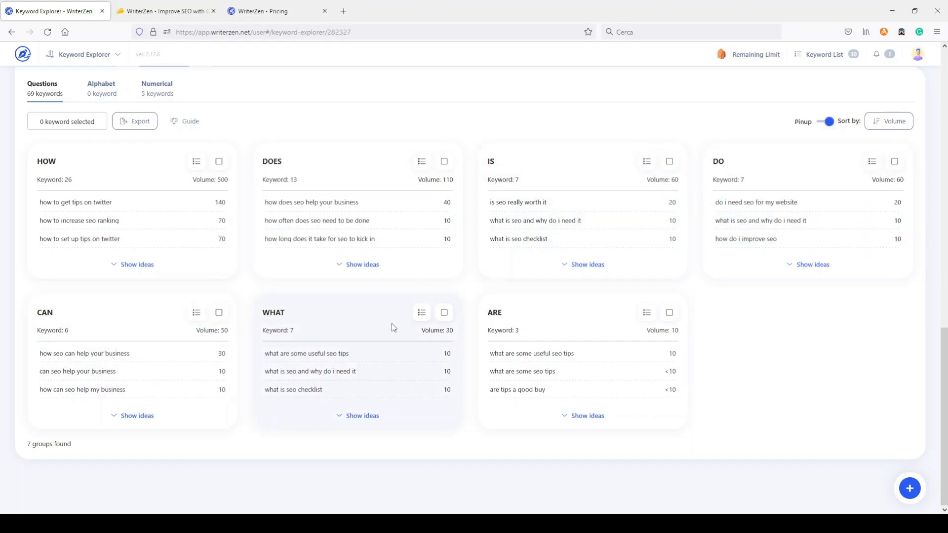
Return to the keyword data, look through the list with all filtered keywords selected, and clear the selection.
scroll(148, 322, up, 2)
scroll(148, 322, up, 2)
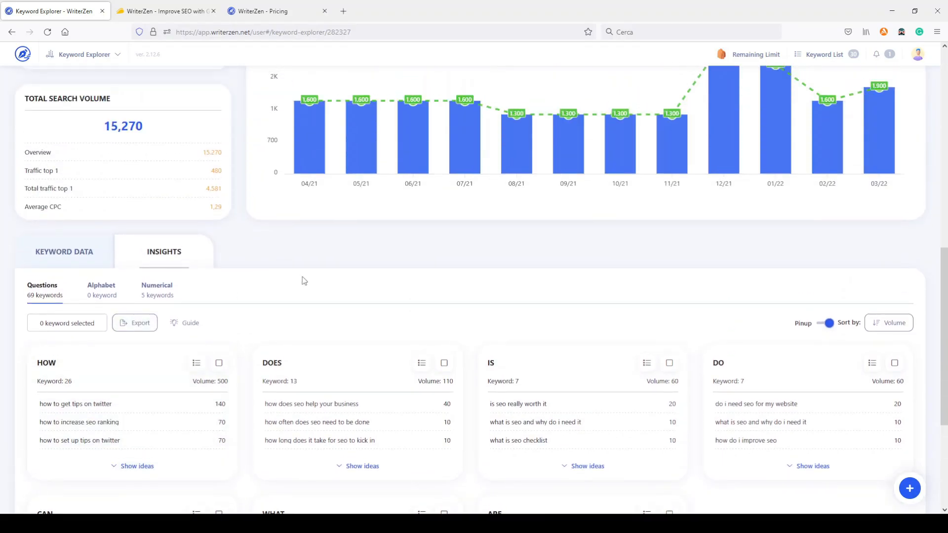
click(70, 249)
scroll(232, 353, down, 3)
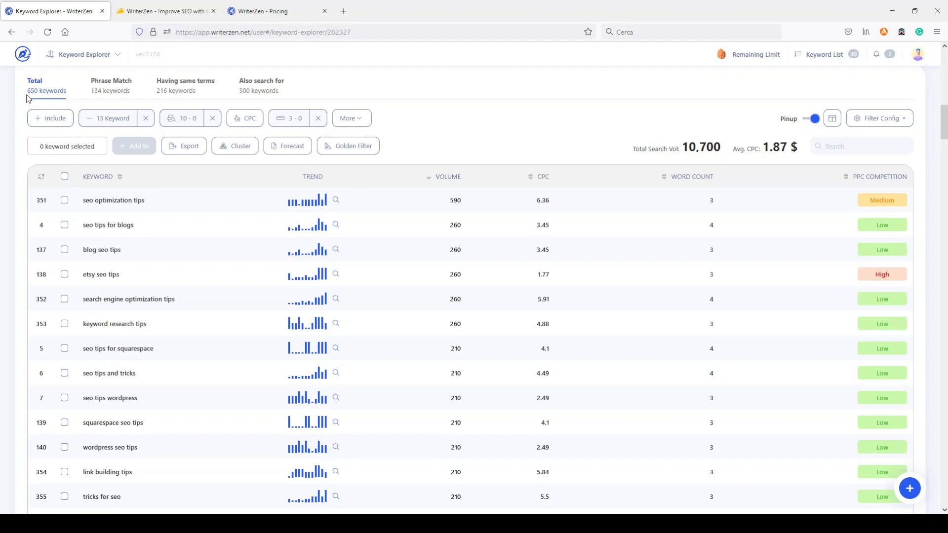
click(64, 176)
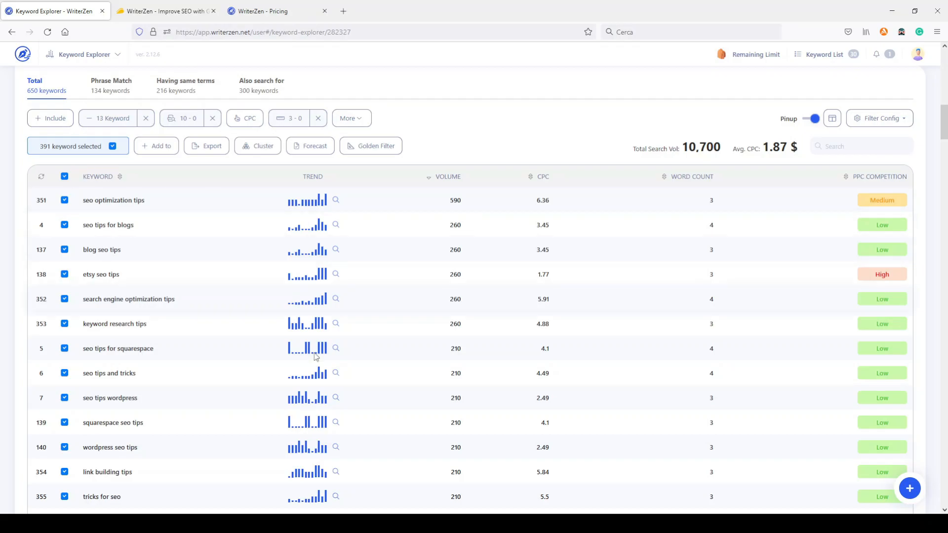
scroll(240, 331, down, 3)
scroll(239, 330, up, 4)
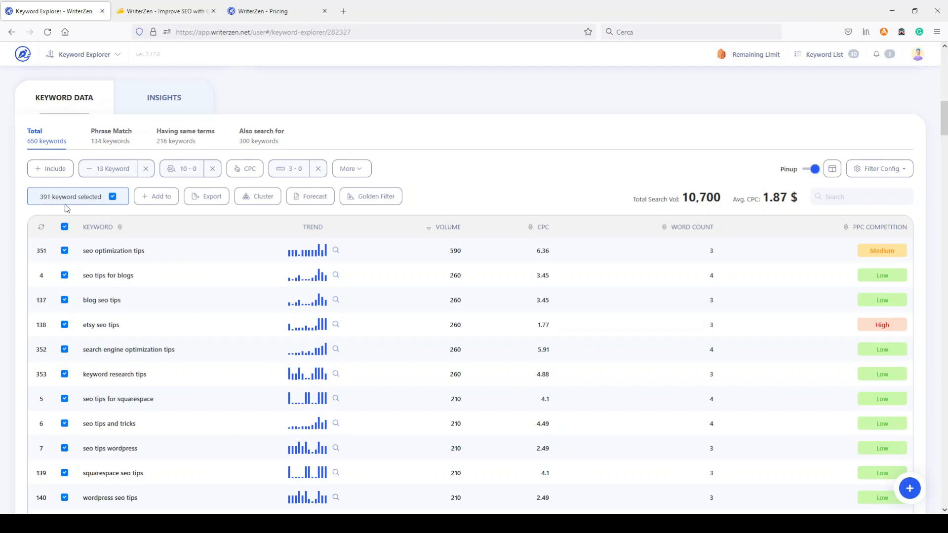
click(112, 197)
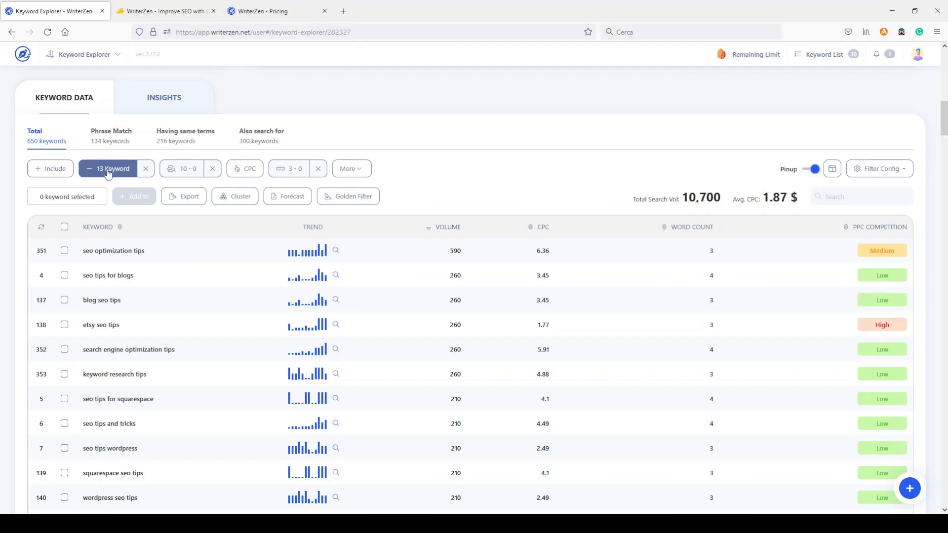
Review the excluded words and the minimum search volume filter of 10, reapplying both as they are.
click(107, 170)
mouse_move(192, 227)
mouse_down()
mouse_move(194, 253)
mouse_move(192, 223)
mouse_up()
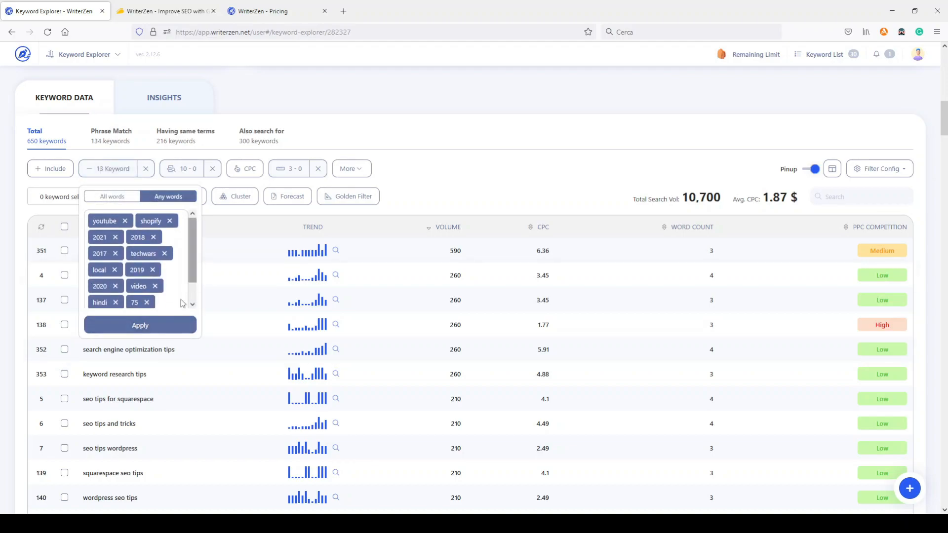
click(158, 328)
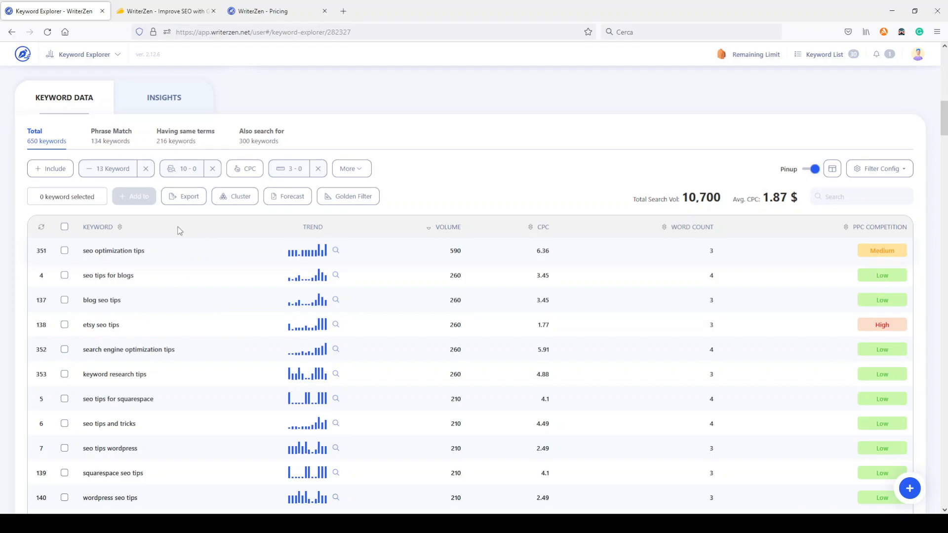
click(186, 170)
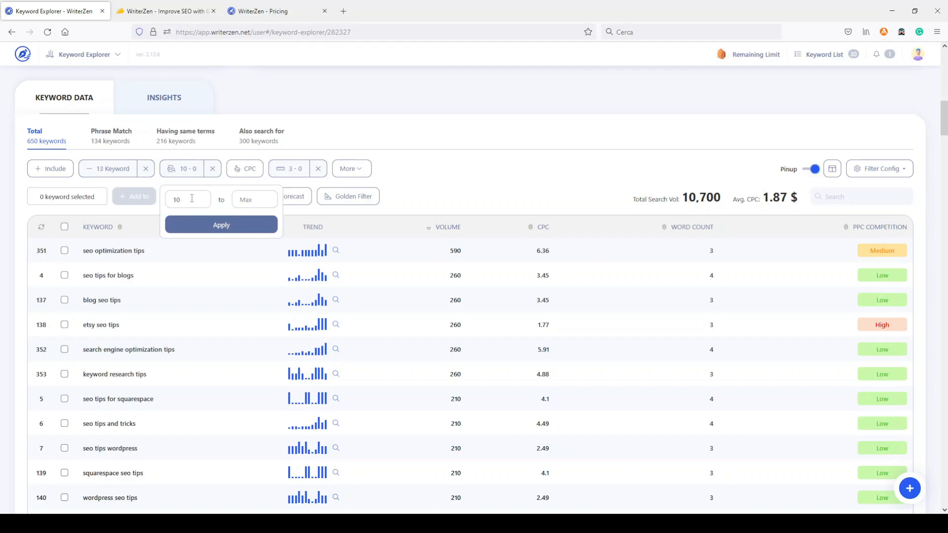
click(223, 226)
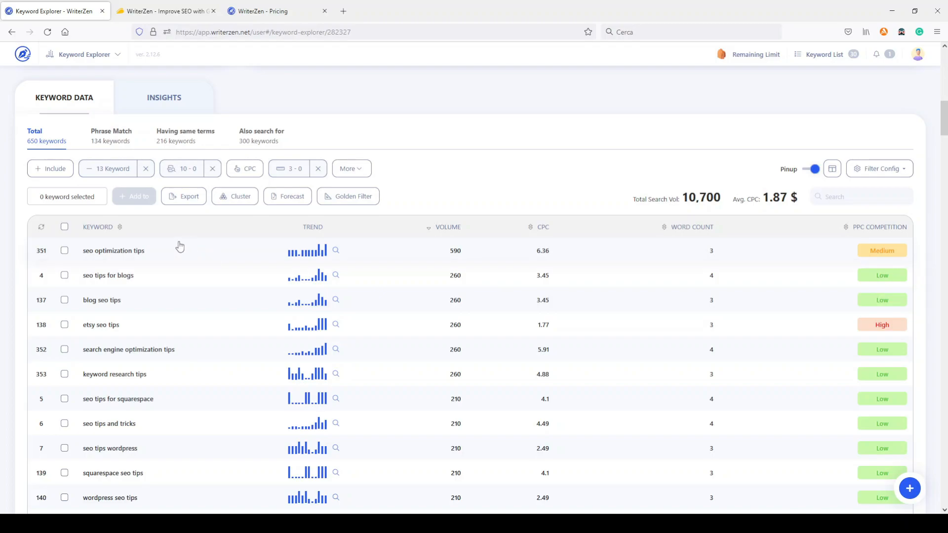
Select all of the filtered keywords and add them to a new keyword list named "seo tips".
click(64, 228)
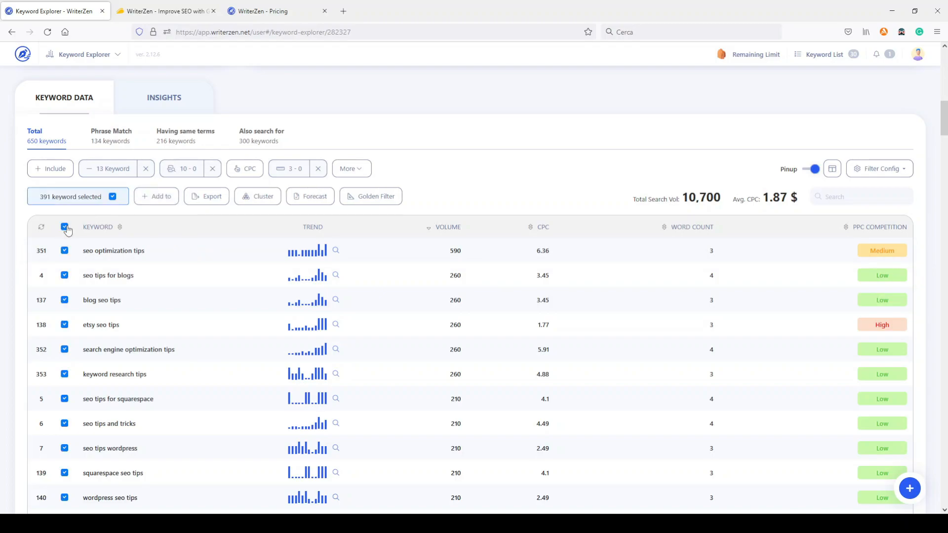
click(157, 197)
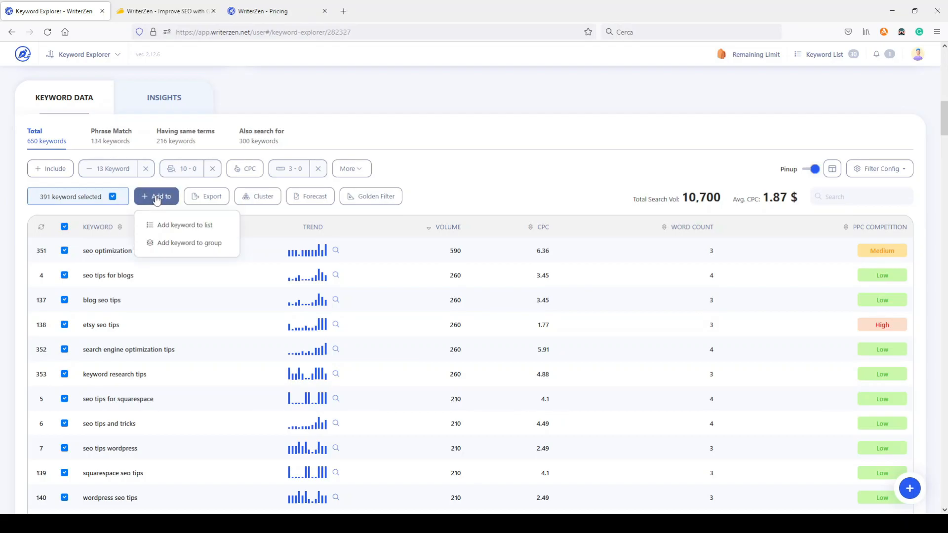
click(182, 227)
click(513, 197)
click(390, 297)
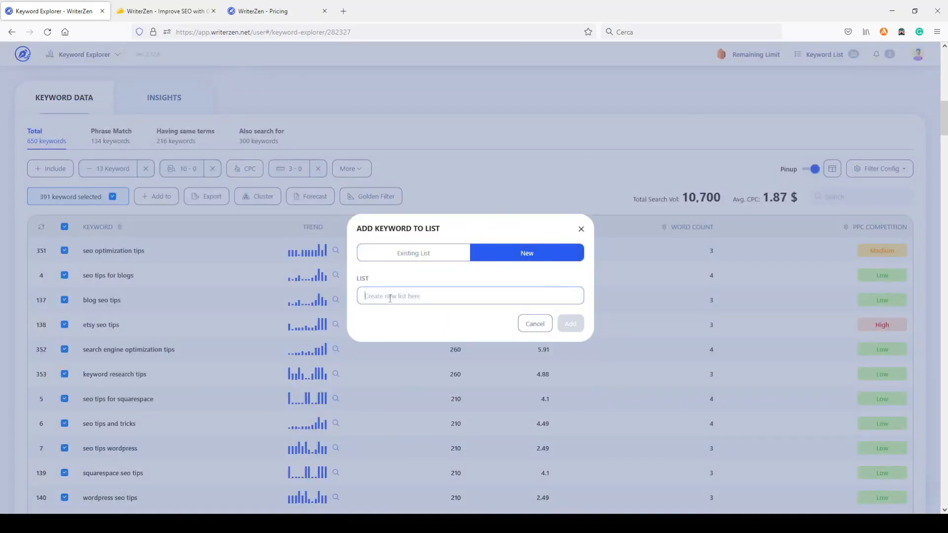
text(seo tips)
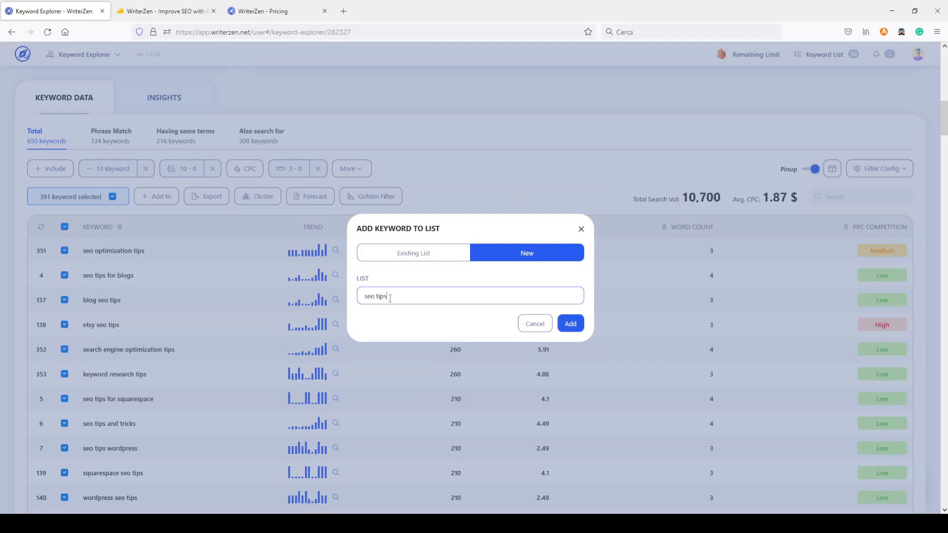
click(570, 324)
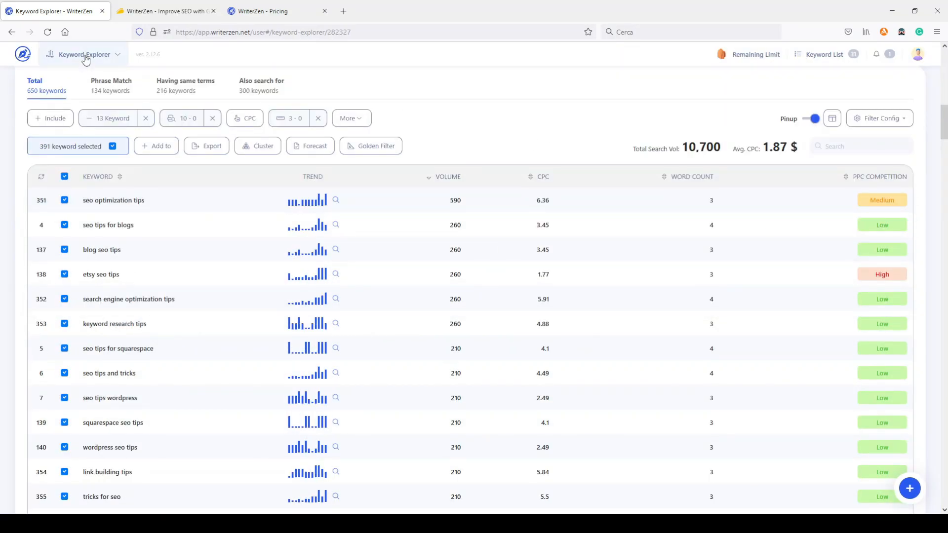
Go to the Keyword Importer and start a new import project named "seo tips".
click(98, 55)
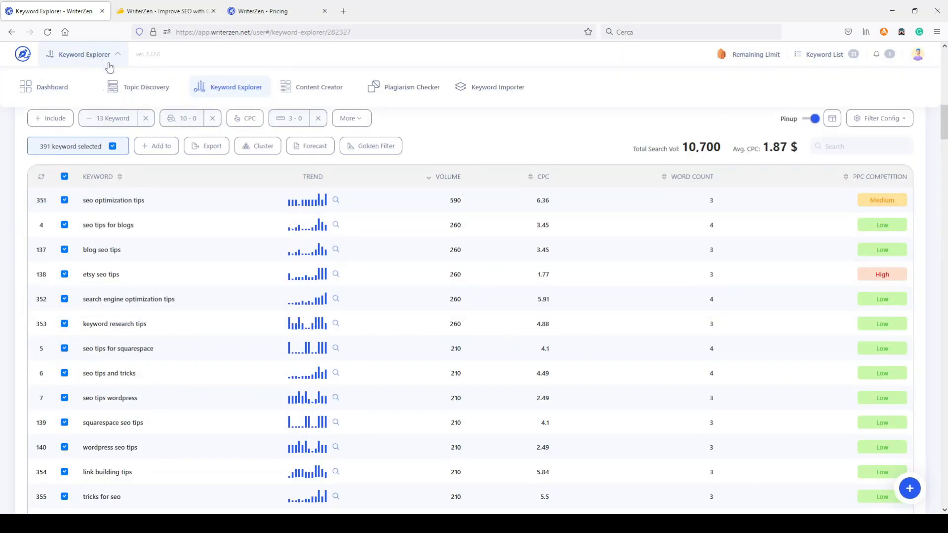
click(492, 91)
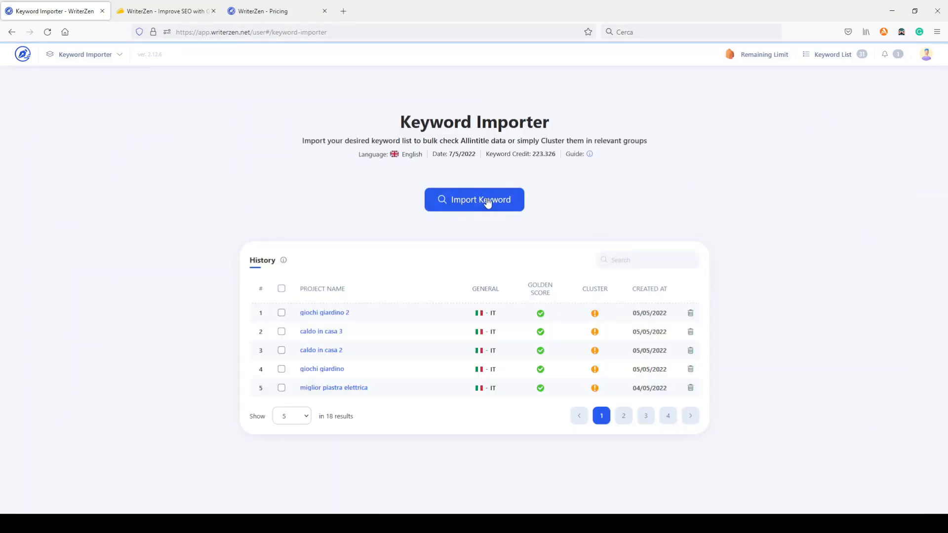
click(471, 203)
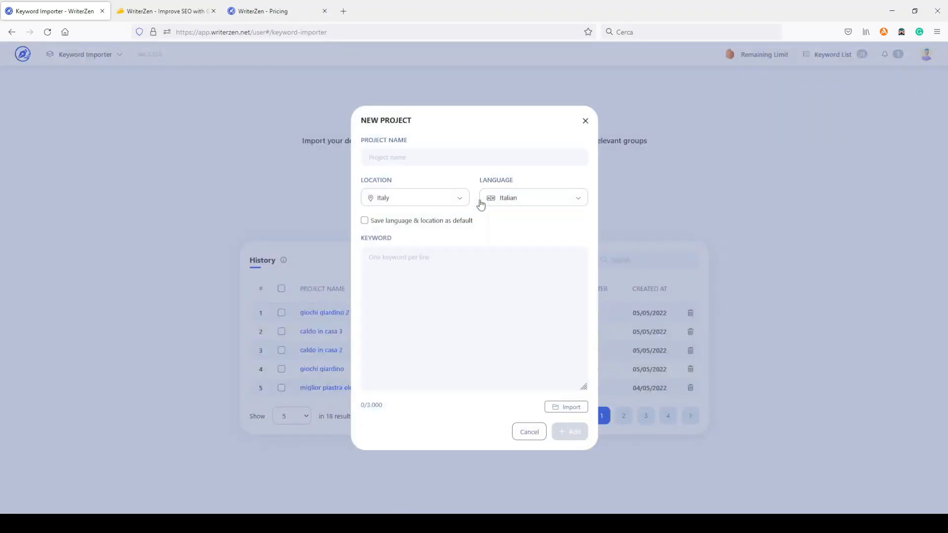
click(388, 158)
text(seo tips)
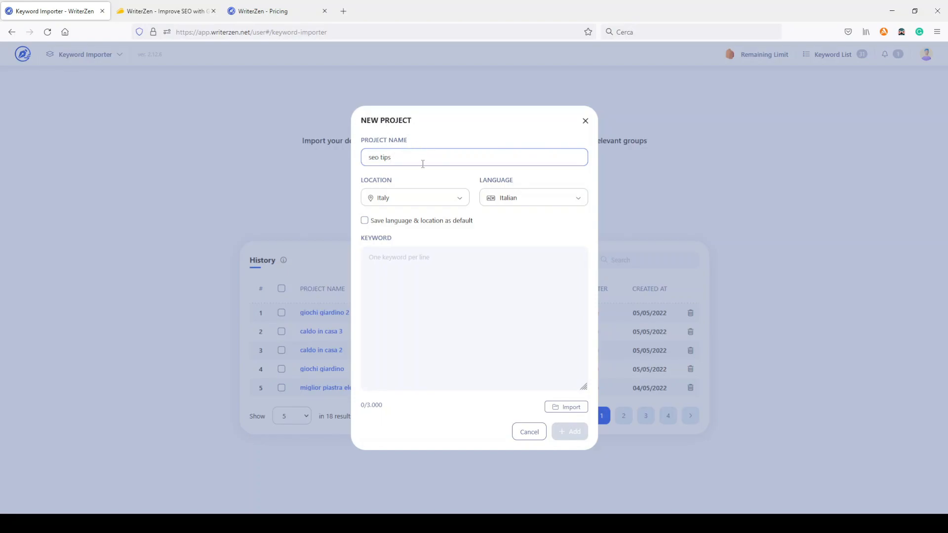
Set the new project's location to United States and its language to English.
click(390, 200)
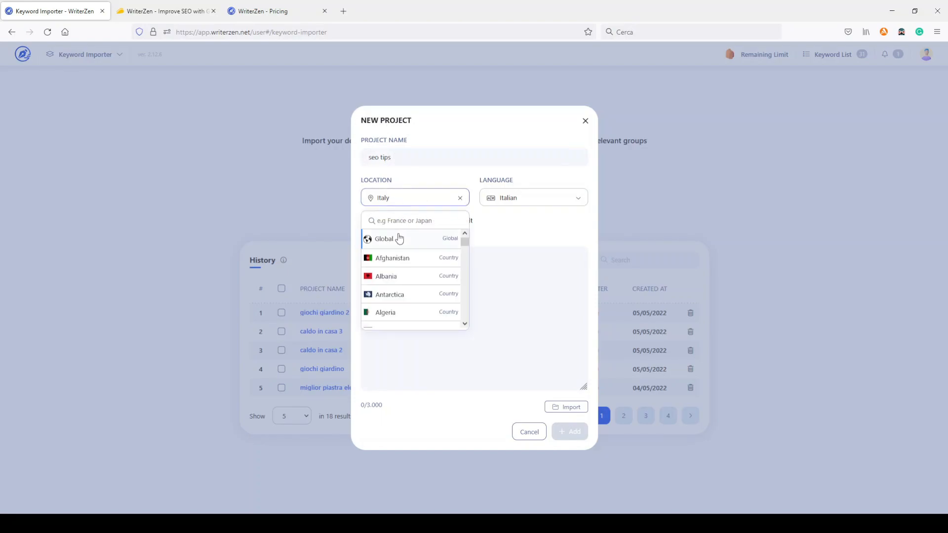
click(407, 221)
text(unit)
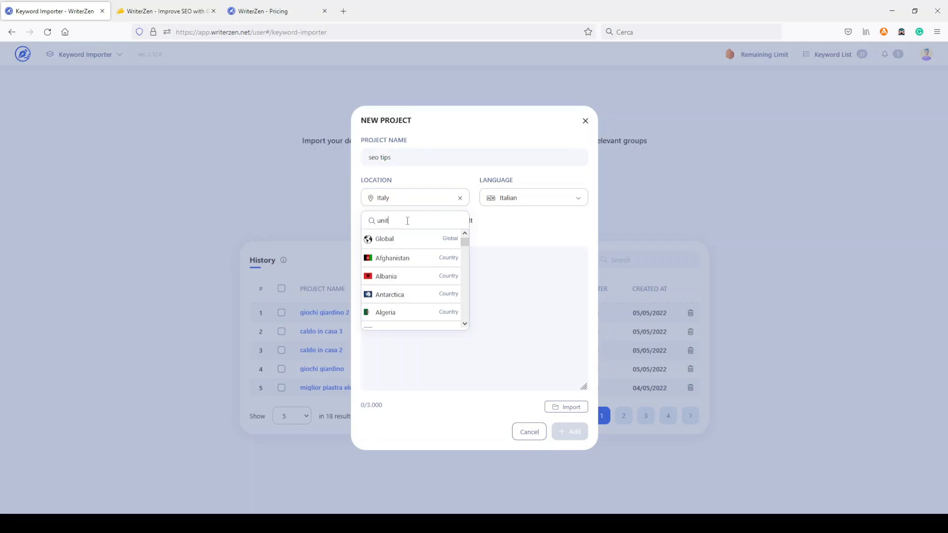
text(ed)
click(389, 239)
click(532, 196)
click(505, 256)
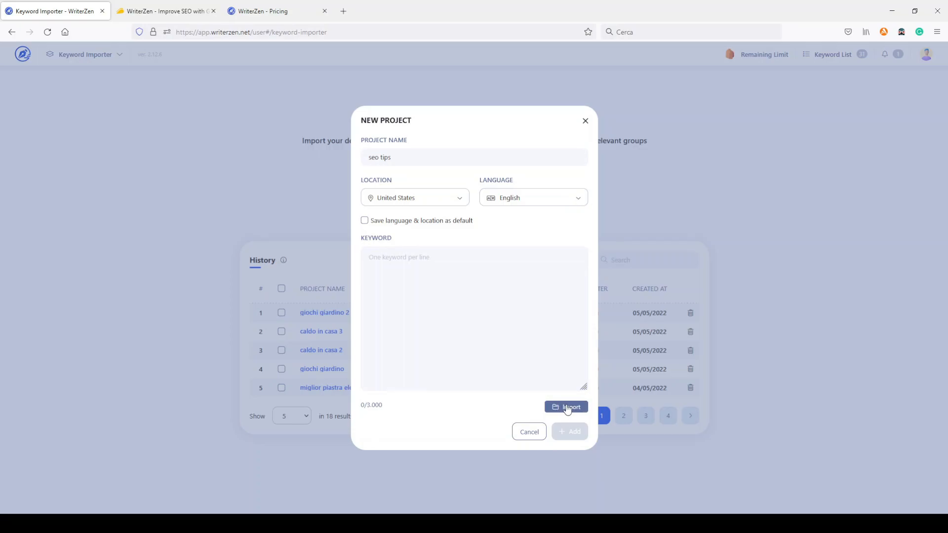
Import the saved "seo tips" keyword list into the new project and add the project.
click(566, 407)
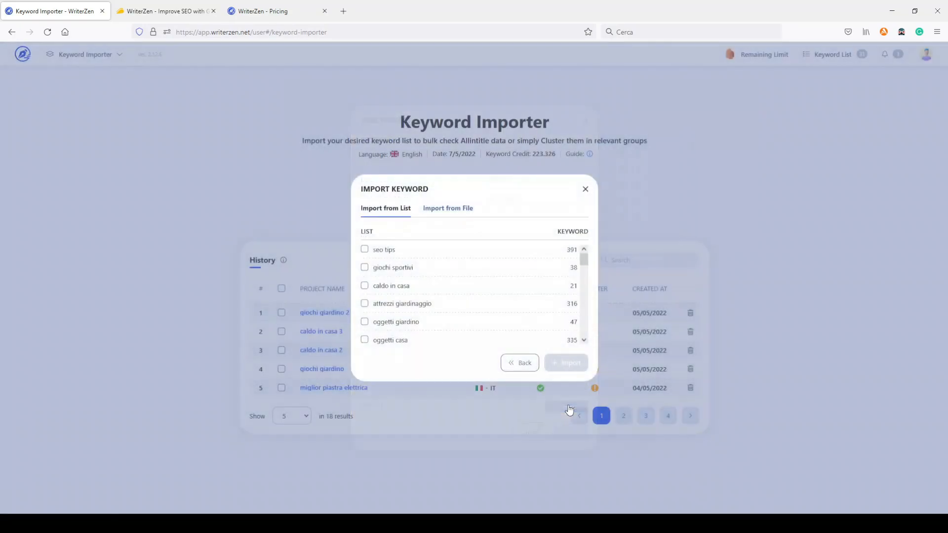
click(364, 250)
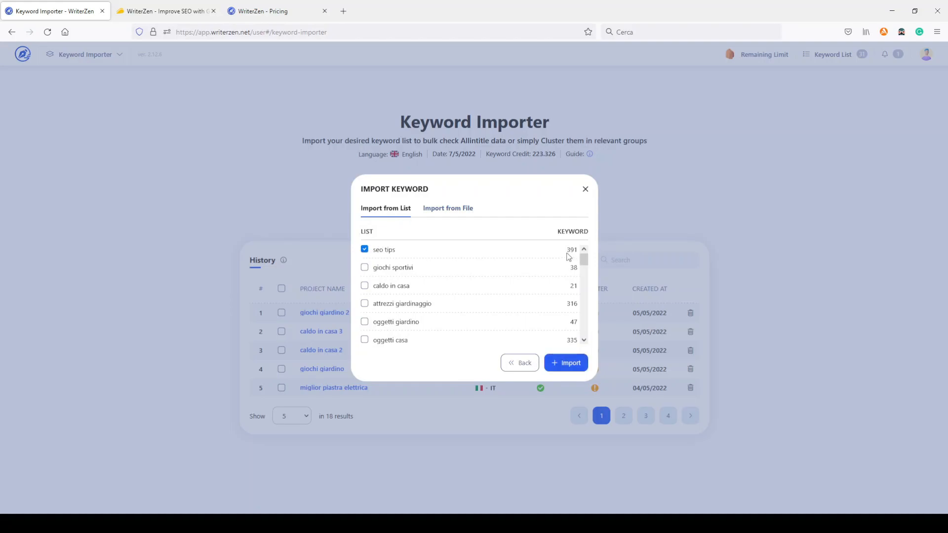
click(565, 363)
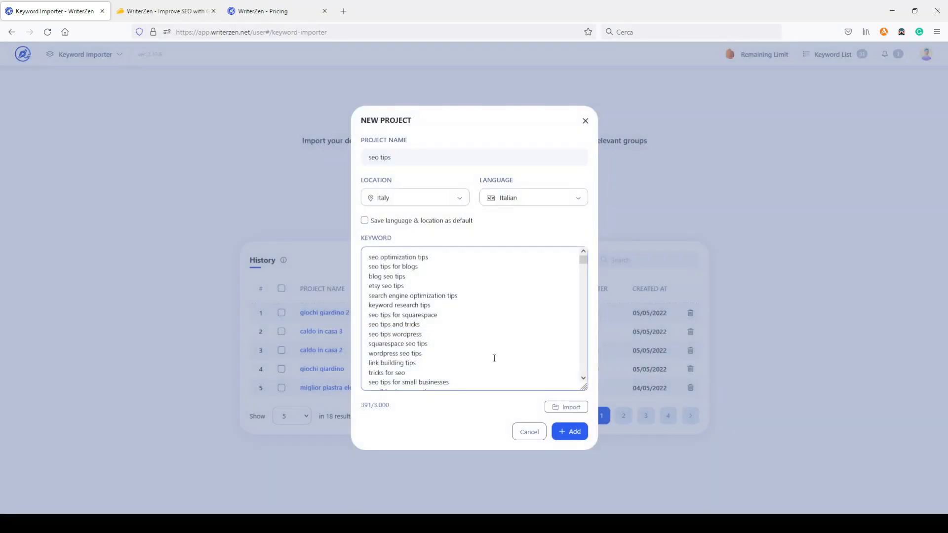
click(571, 432)
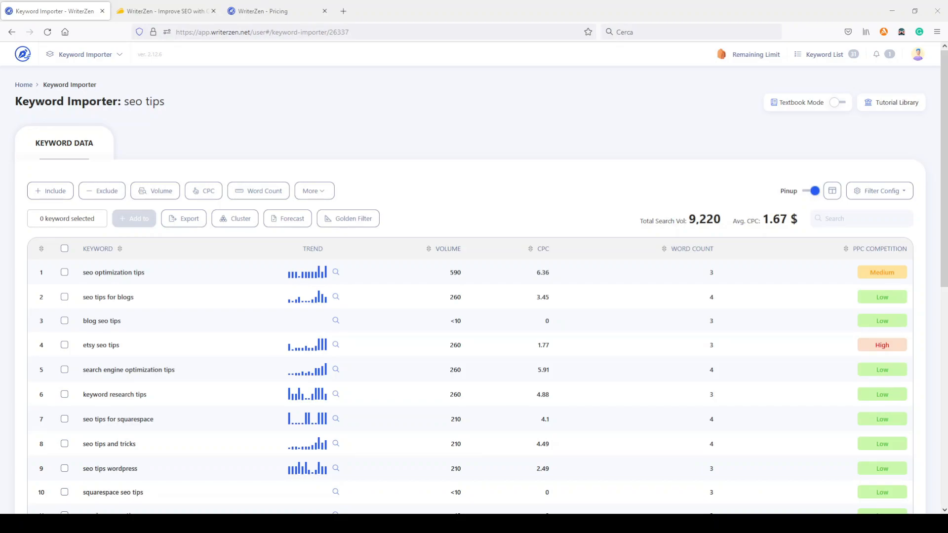
Look over the imported keywords, selecting all of them and clearing the selection again.
scroll(417, 184, down, 2)
scroll(458, 167, up, 2)
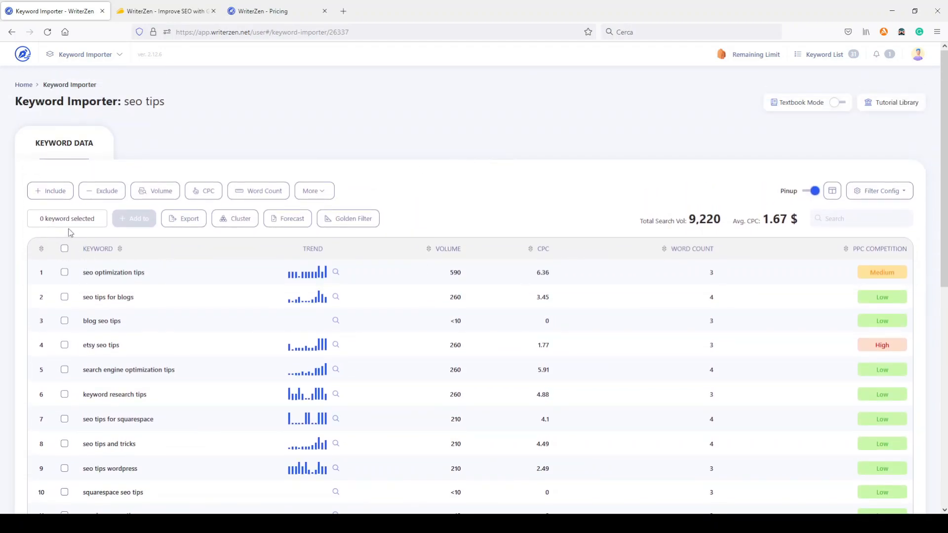
click(65, 248)
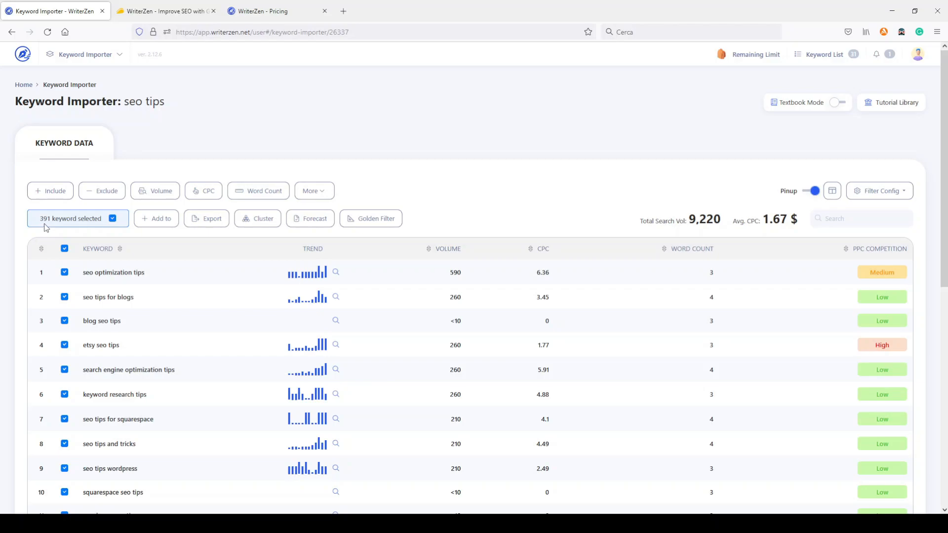
click(64, 248)
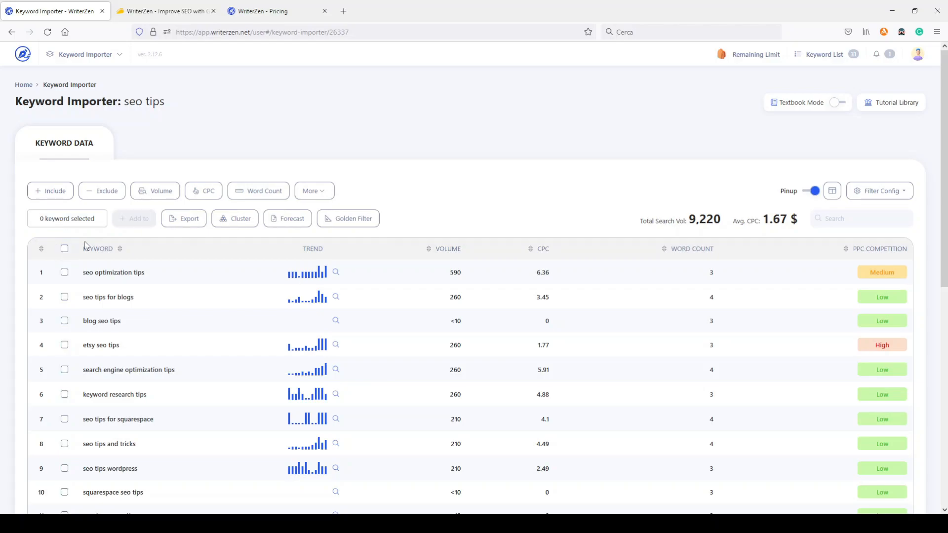
Sort the keywords by descending volume, select them all, and run the Golden Filter on them.
click(428, 249)
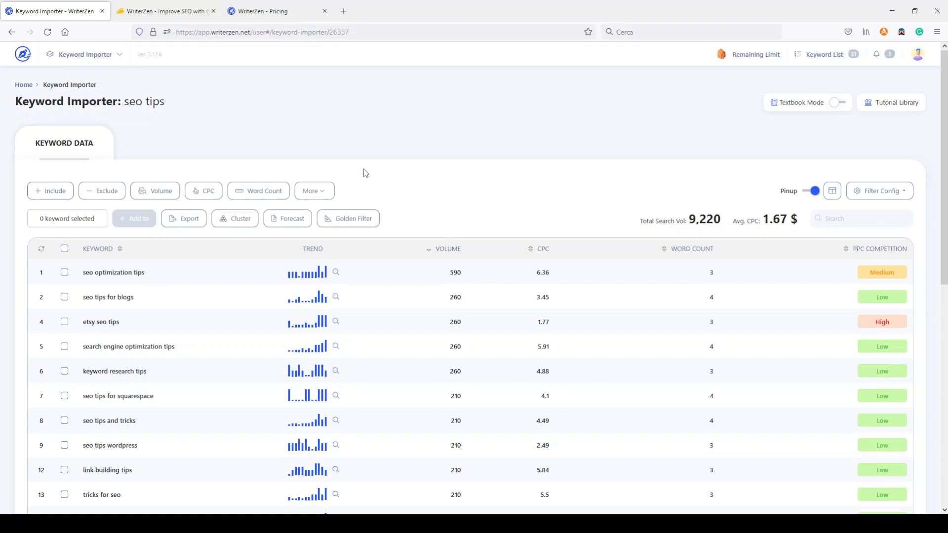
click(64, 249)
click(366, 220)
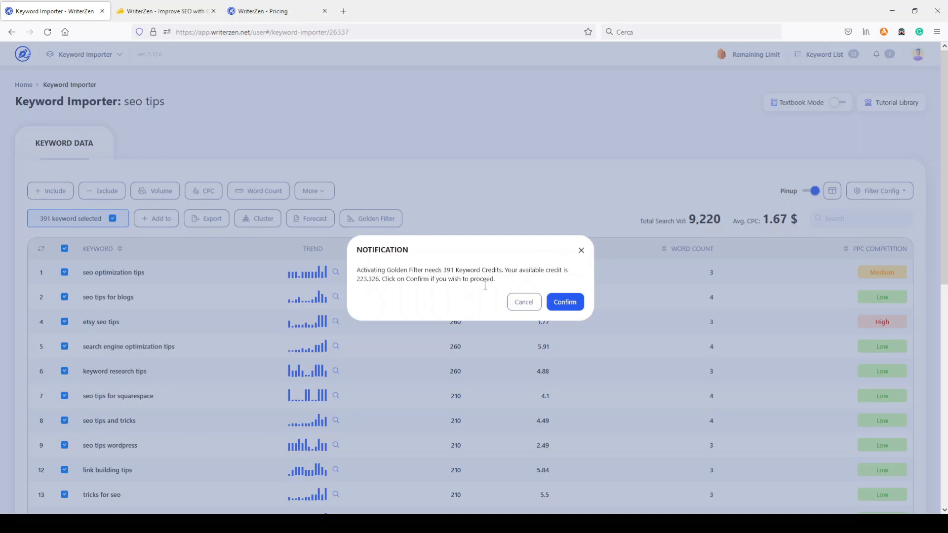
click(567, 302)
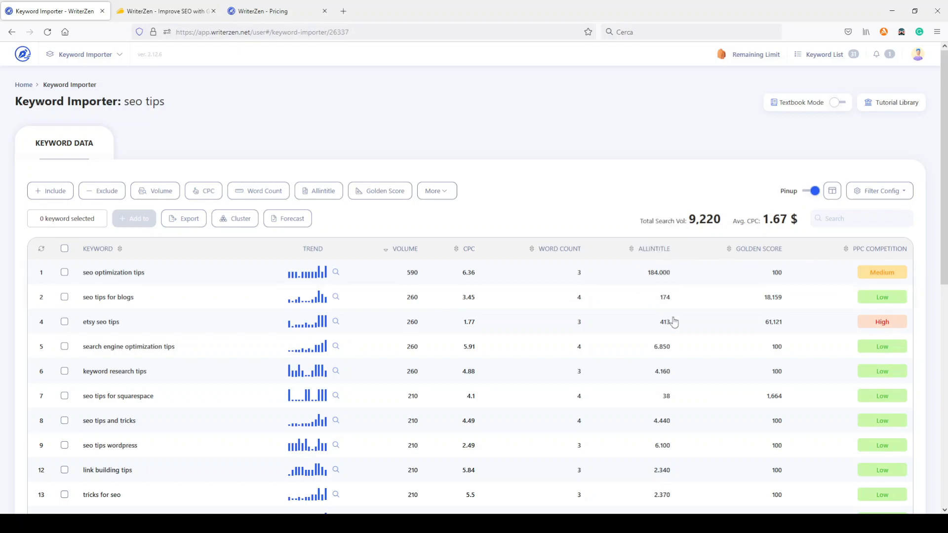
Sort the keywords by Golden Score alone in descending order and inspect the details of "seo optimization tips".
mouse_move(656, 272)
click(729, 250)
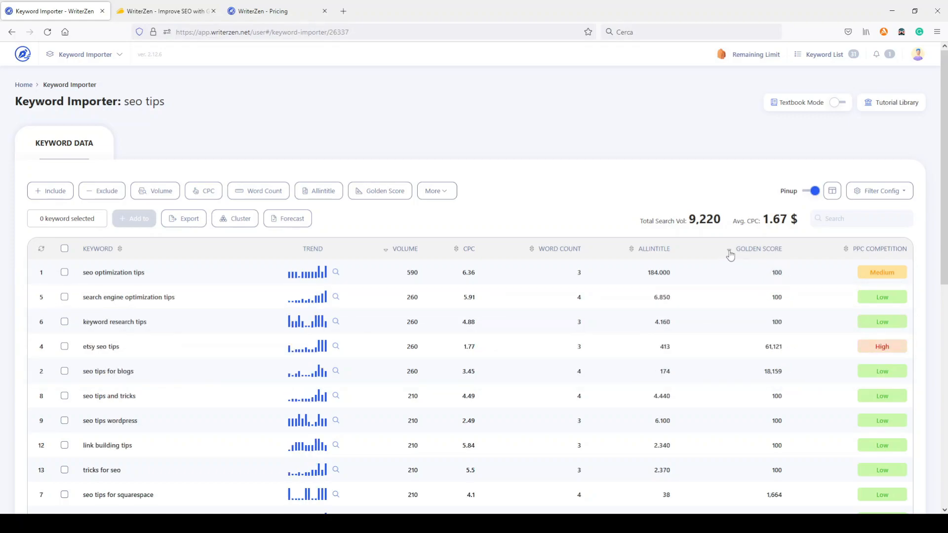
click(41, 249)
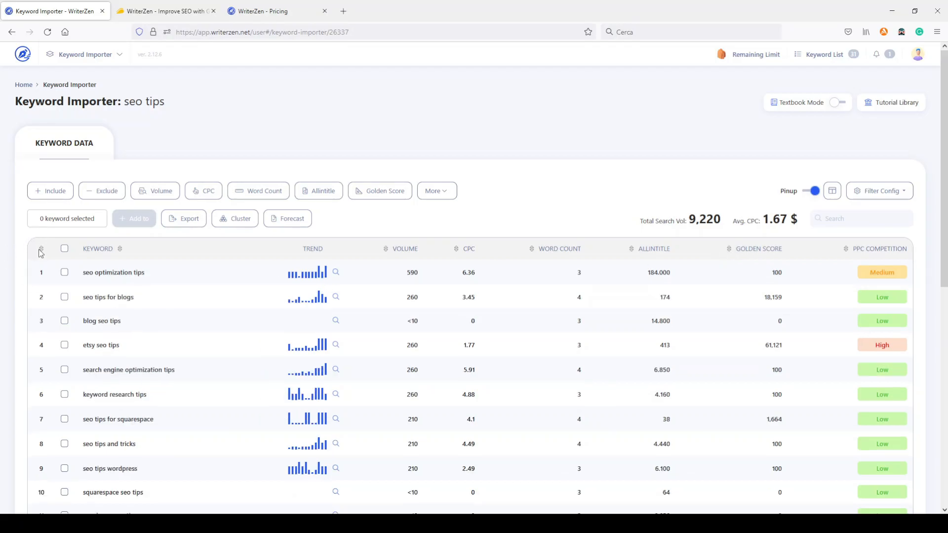
click(729, 251)
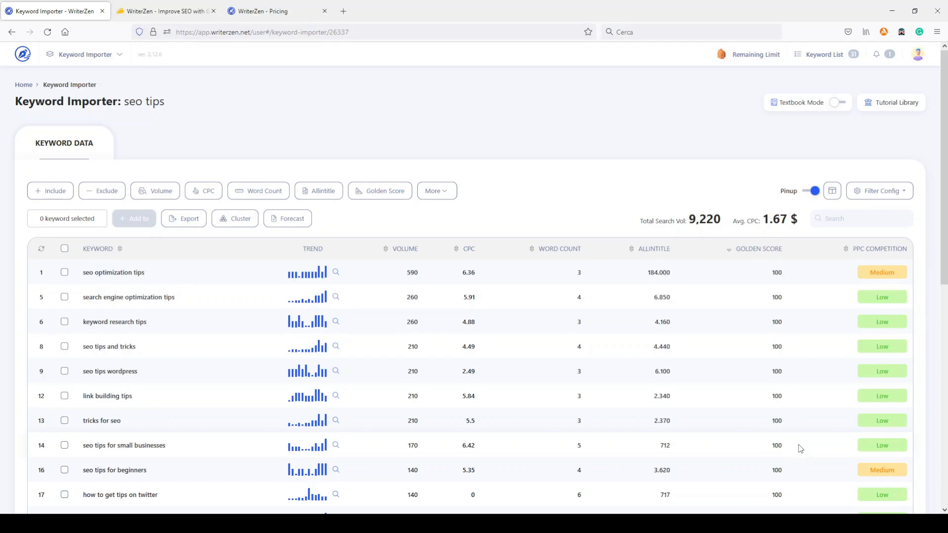
click(180, 277)
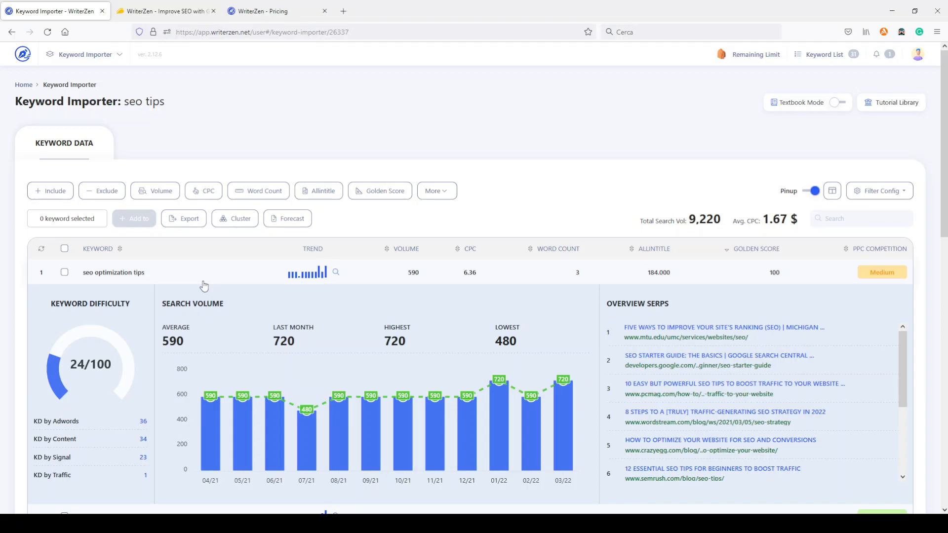
click(174, 279)
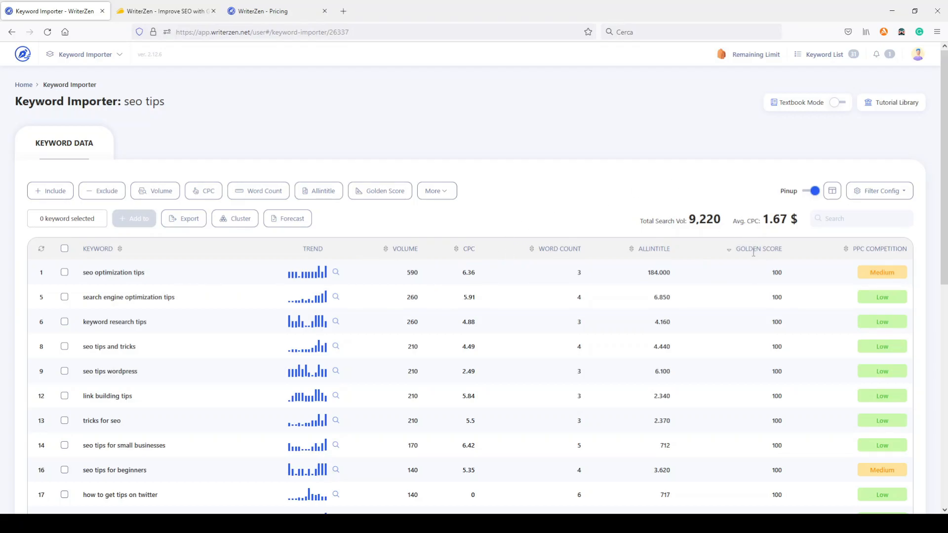
Reset the sorting and order the keywords by Allintitle from lowest to highest.
click(41, 248)
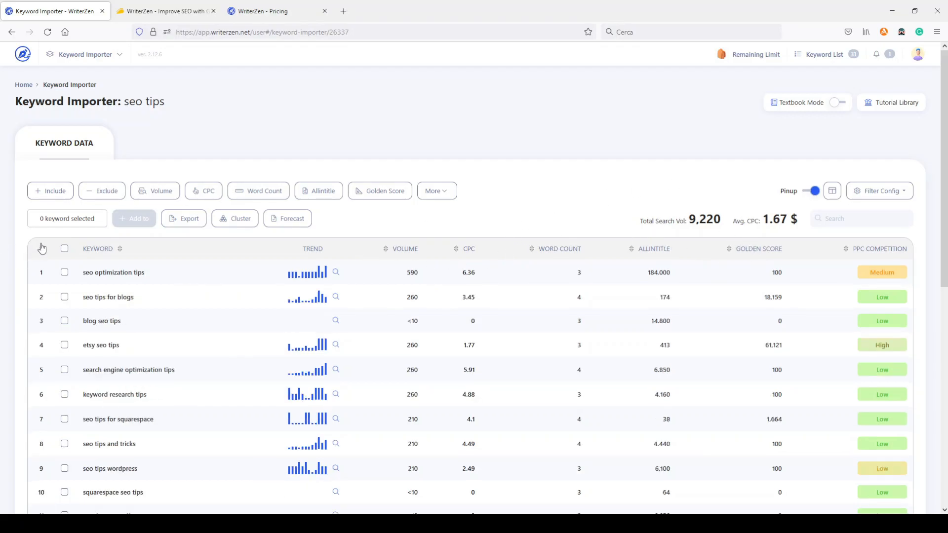
click(633, 253)
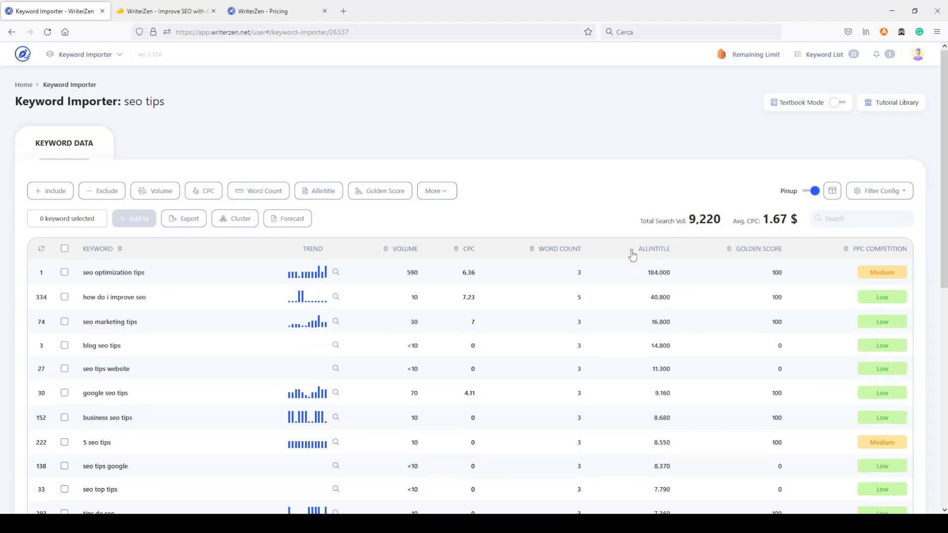
click(632, 252)
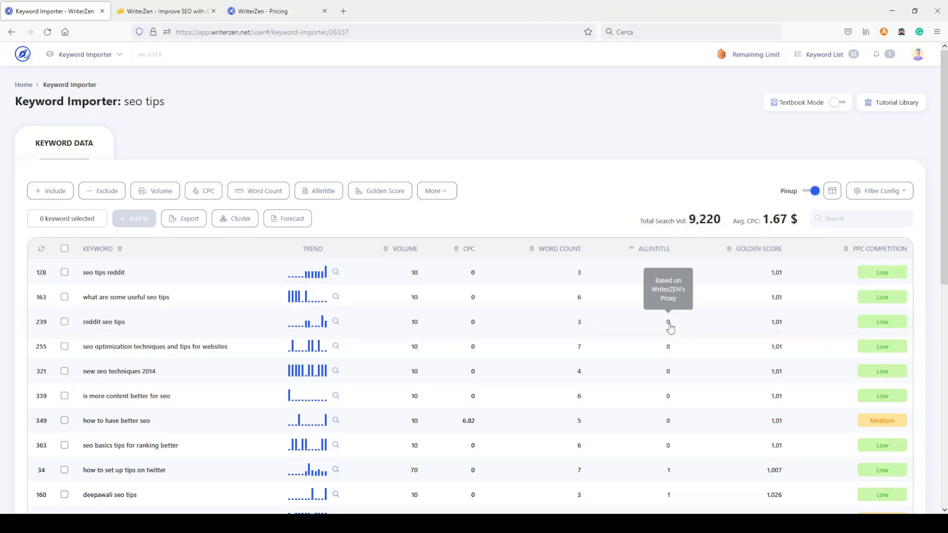
Examine the volume, Allintitle and Golden Score values down the sorted keyword list and return to its beginning.
scroll(399, 392, down, 2)
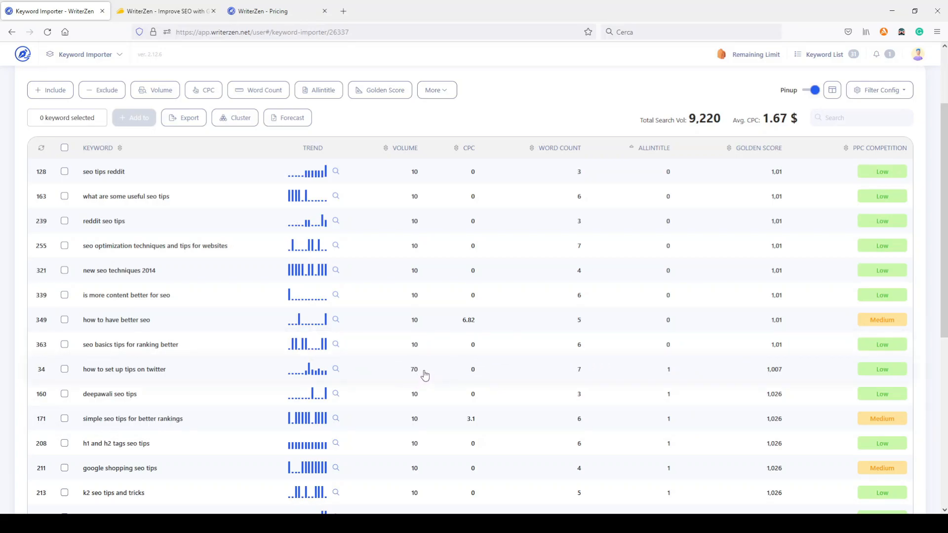
scroll(431, 376, down, 10)
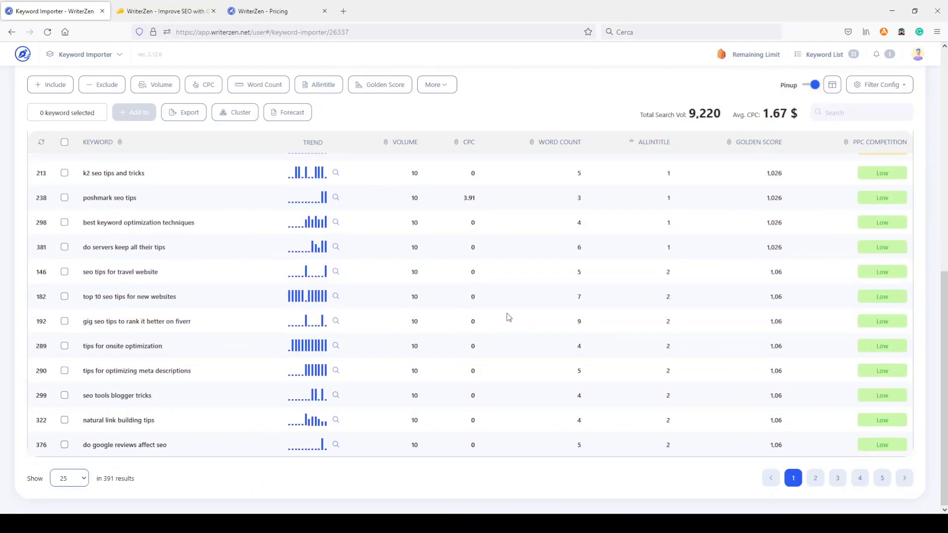
scroll(498, 316, down, 8)
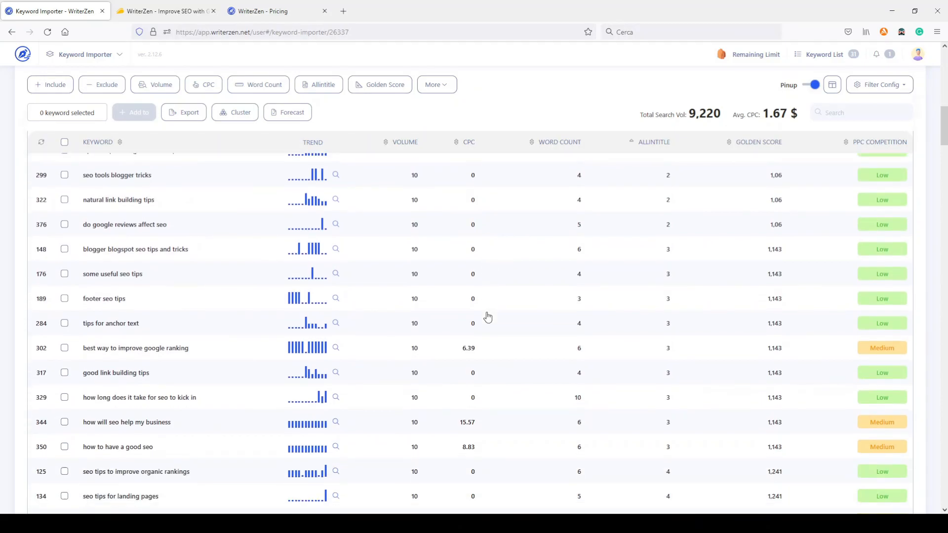
scroll(487, 316, down, 7)
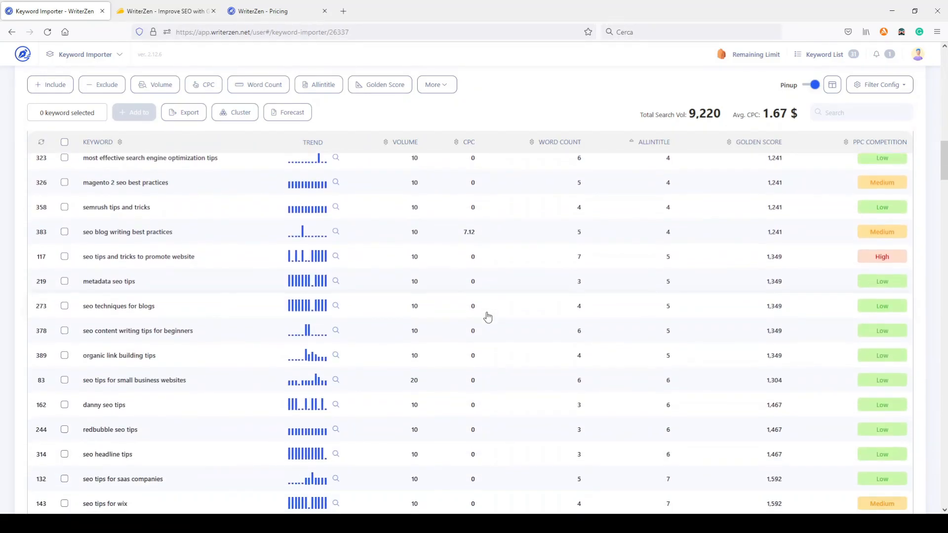
scroll(488, 316, down, 10)
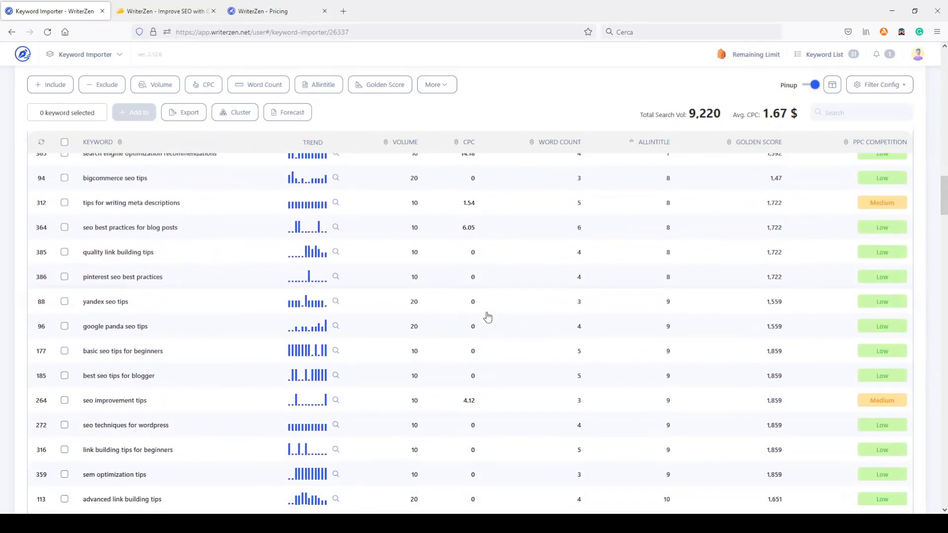
scroll(488, 316, down, 7)
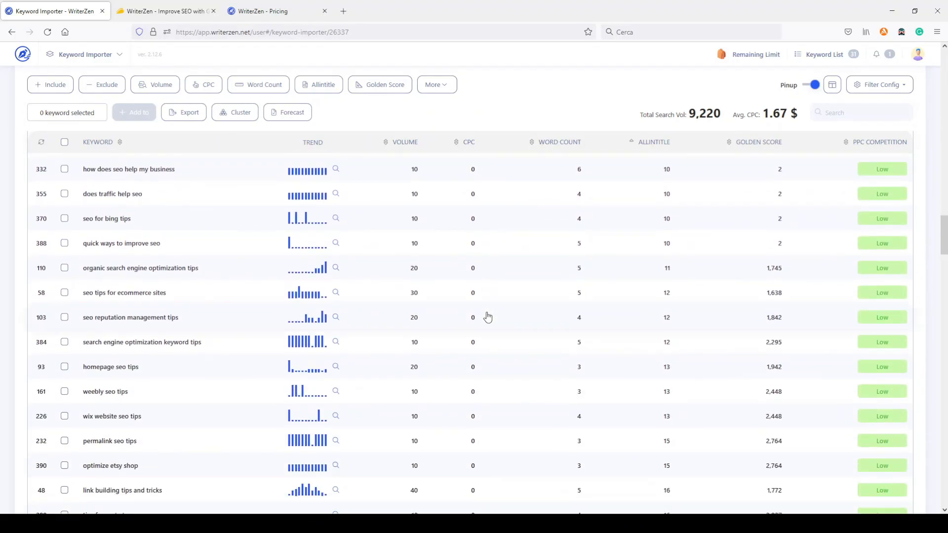
scroll(488, 316, down, 4)
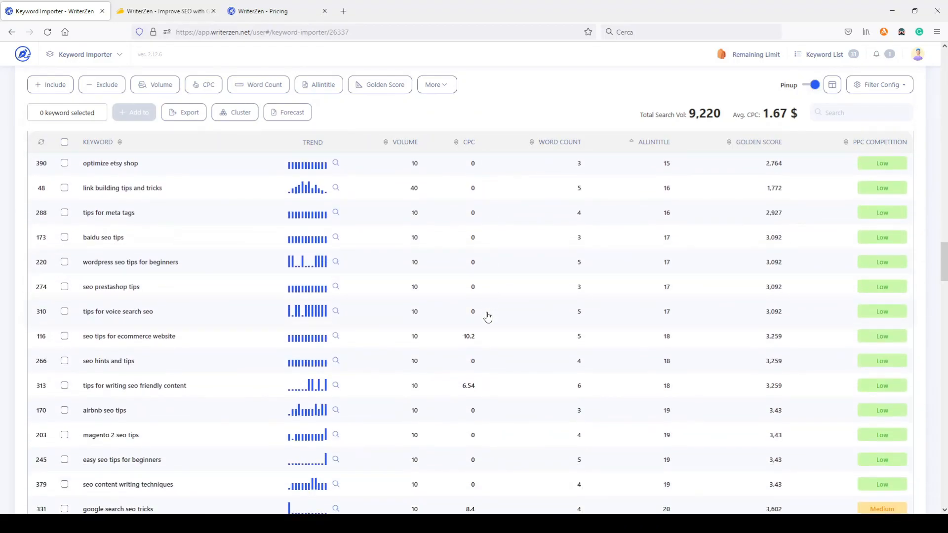
scroll(488, 316, down, 4)
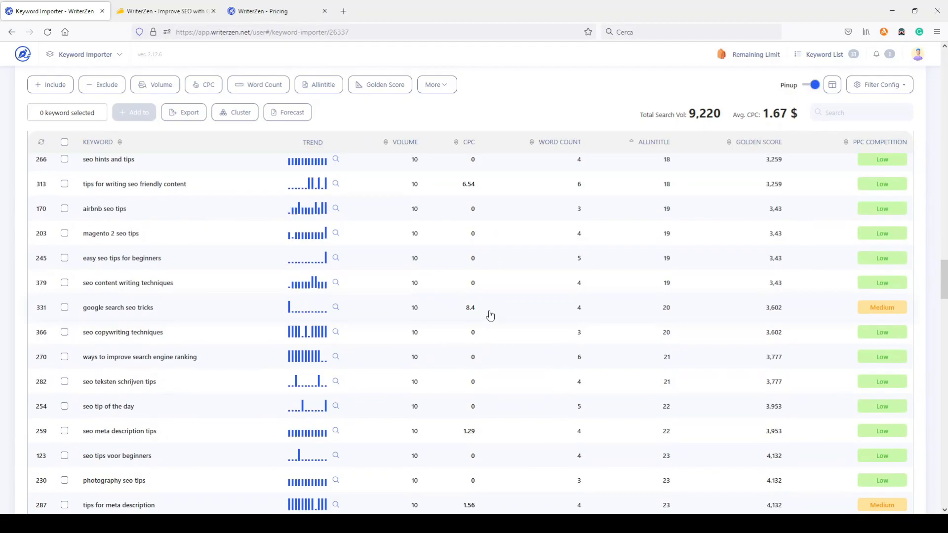
scroll(634, 355, up, 10)
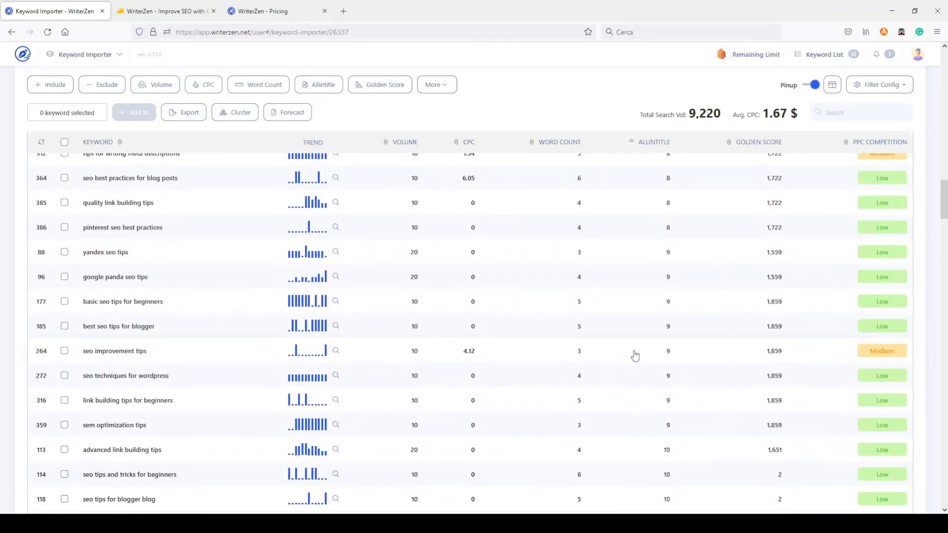
scroll(635, 355, up, 10)
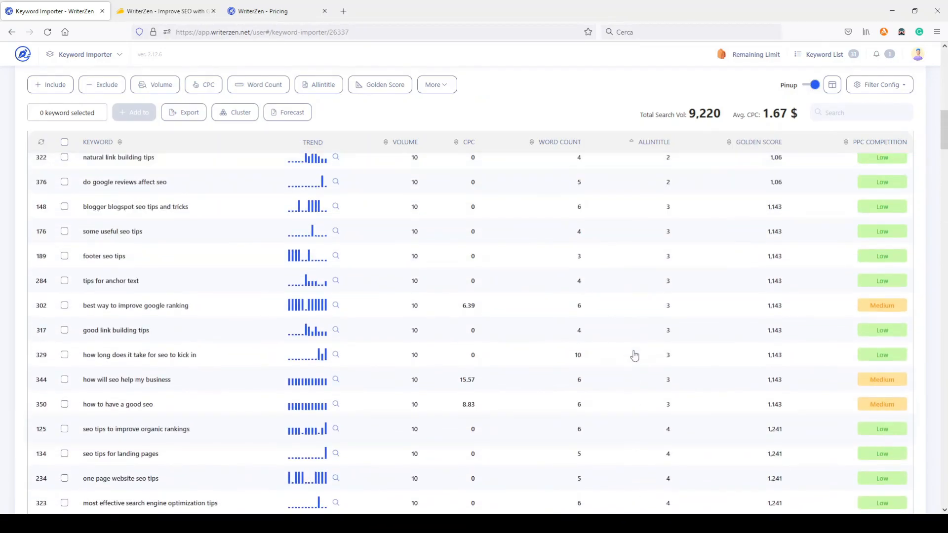
scroll(635, 355, up, 10)
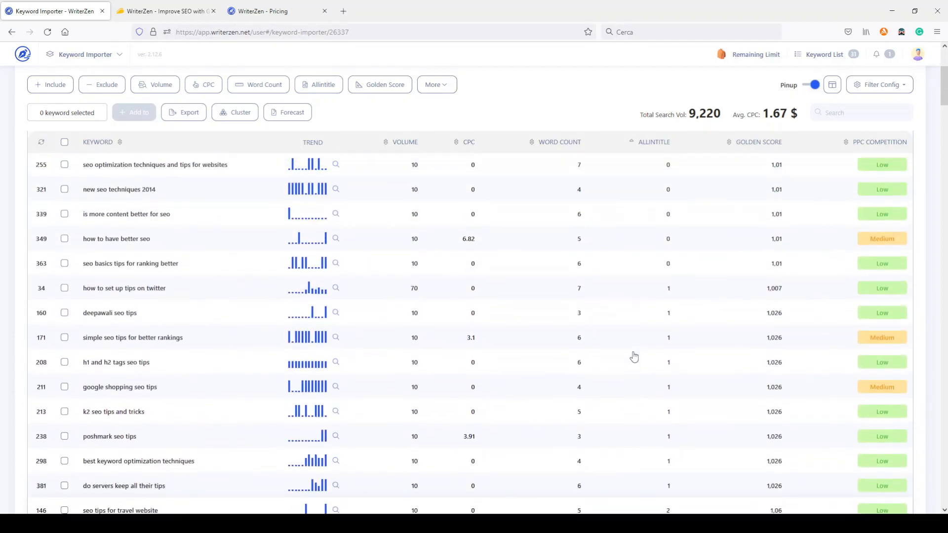
scroll(630, 352, up, 5)
scroll(630, 352, down, 1)
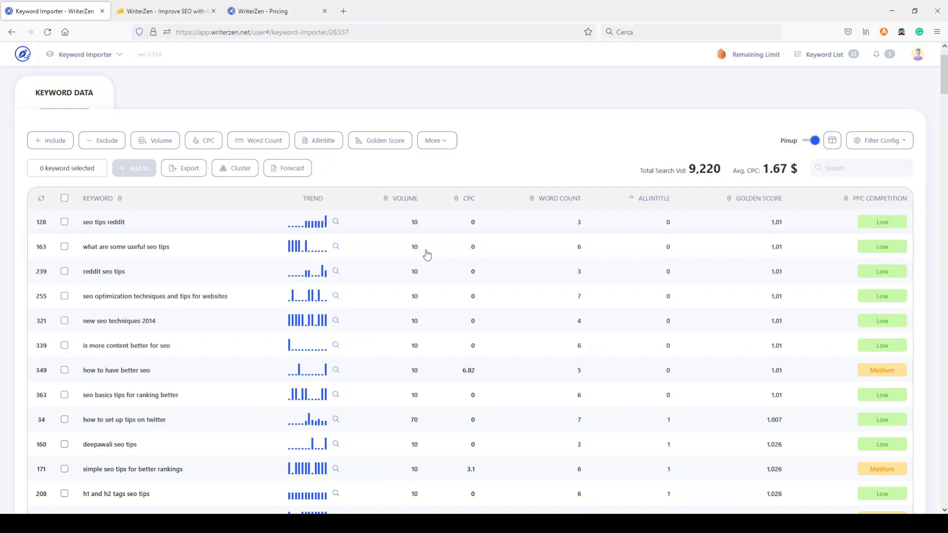
Inspect the difficulty, search volume and SERP overview of "what are some useful seo tips", and collapse its details.
click(187, 251)
scroll(187, 250, down, 1)
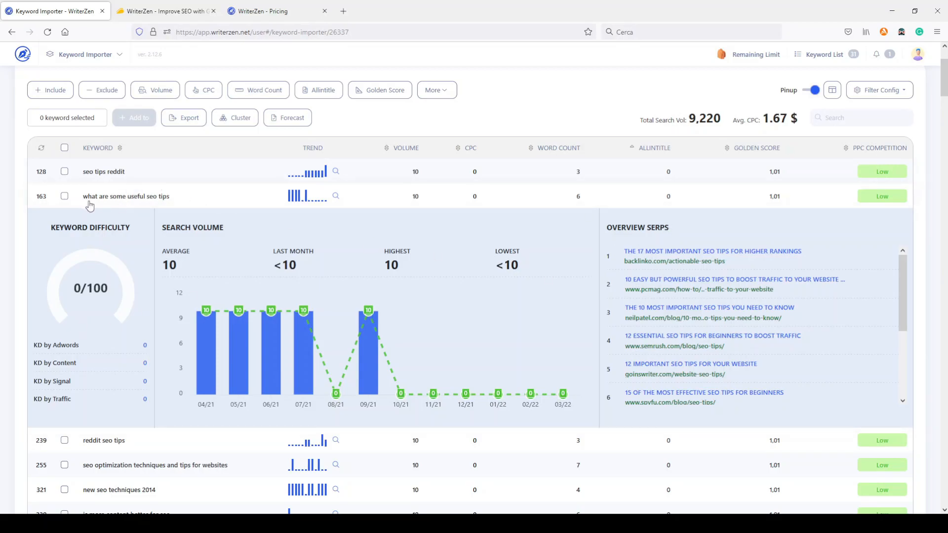
click(213, 200)
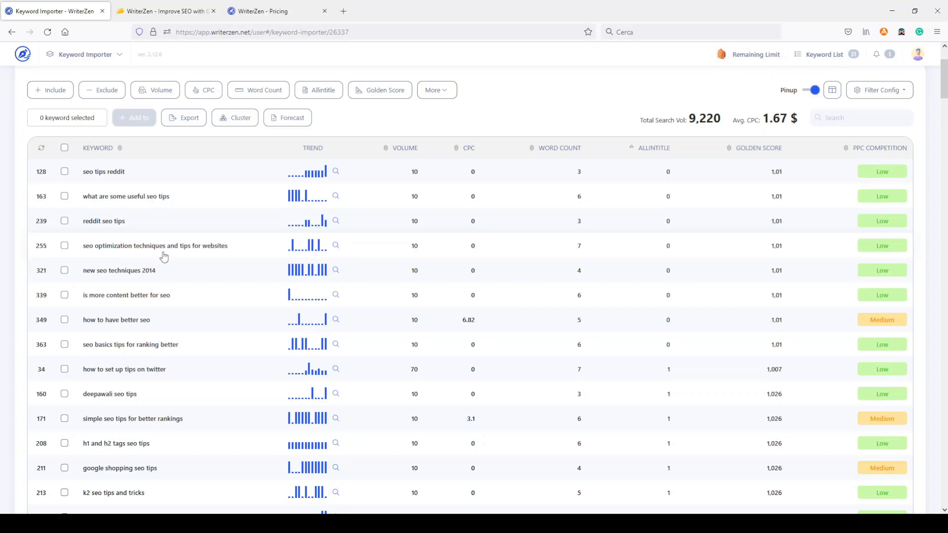
Inspect the details of "seo optimization techniques and tips for websites" and "how to set up tips on twitter", collapsing each again.
click(254, 255)
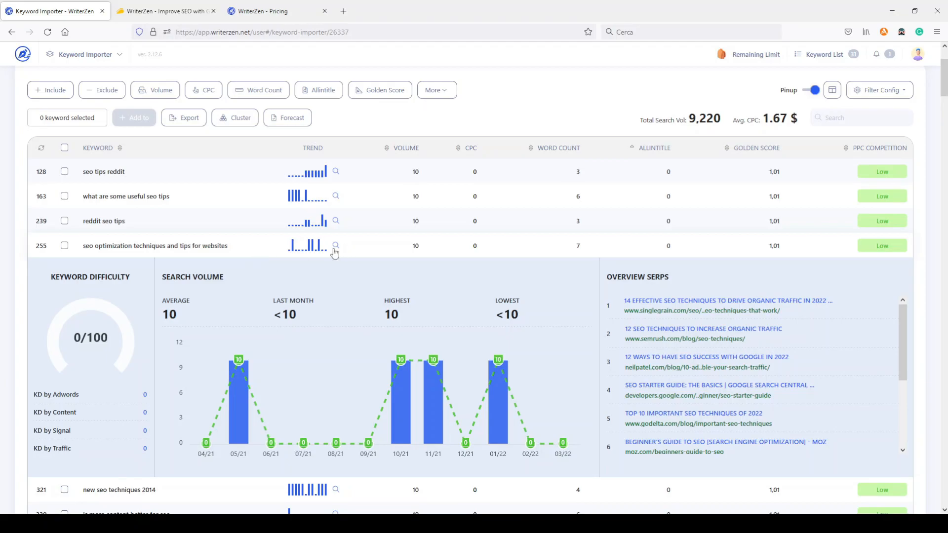
click(240, 250)
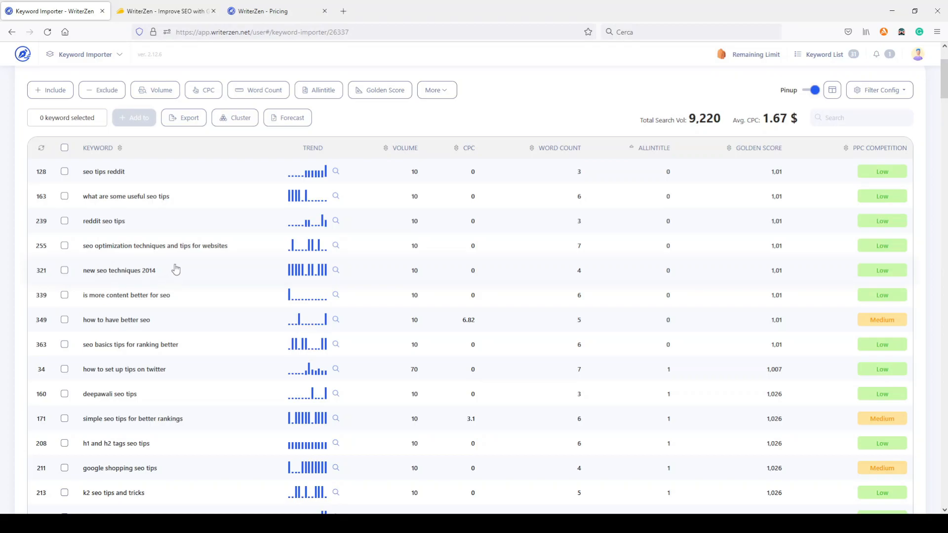
scroll(217, 310, down, 1)
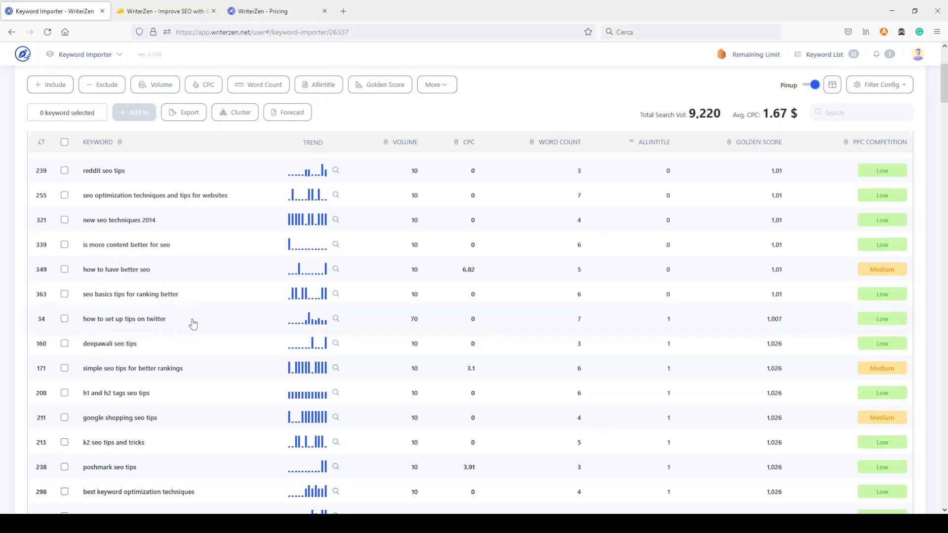
click(177, 321)
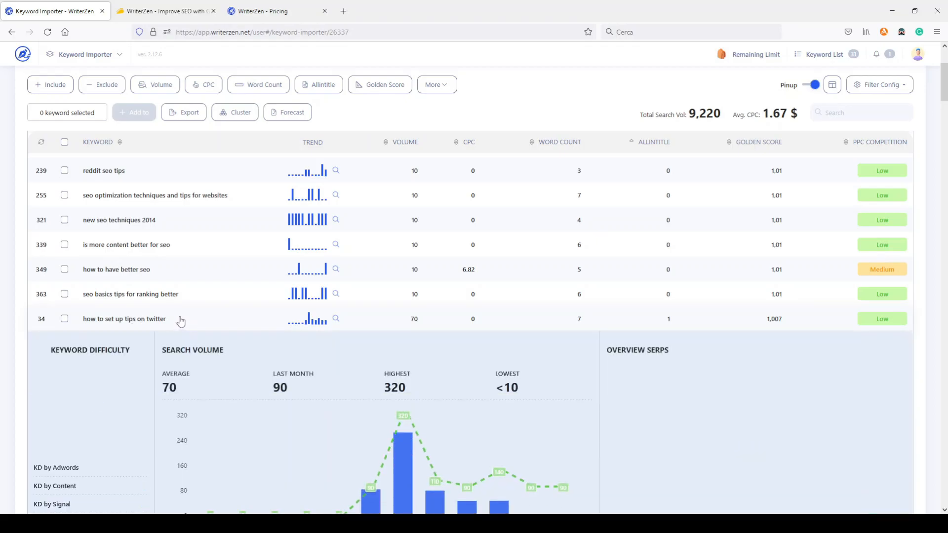
scroll(183, 319, down, 1)
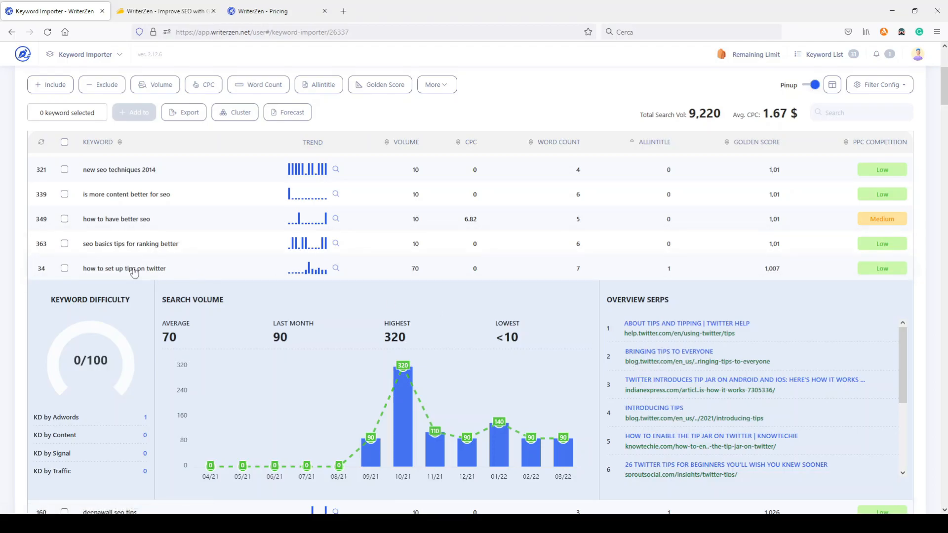
click(200, 276)
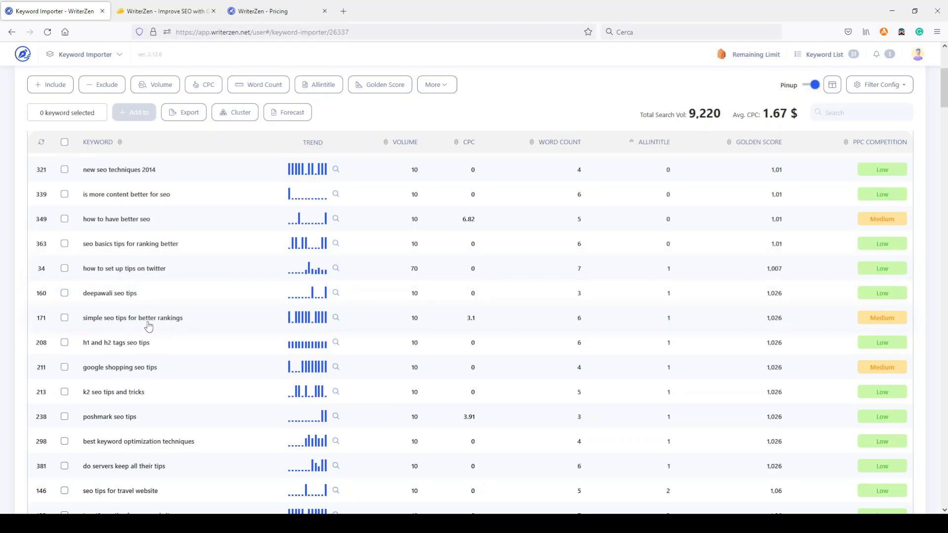
Inspect the difficulty and SERP overview of "simple seo tips for better rankings", highlight its matching title in the third result, and collapse the details.
click(200, 321)
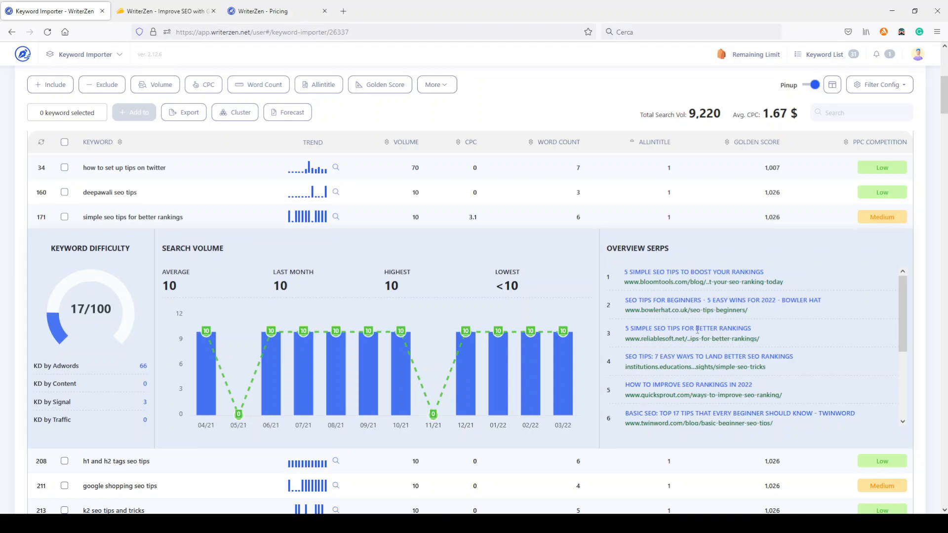
drag(631, 329, 758, 332)
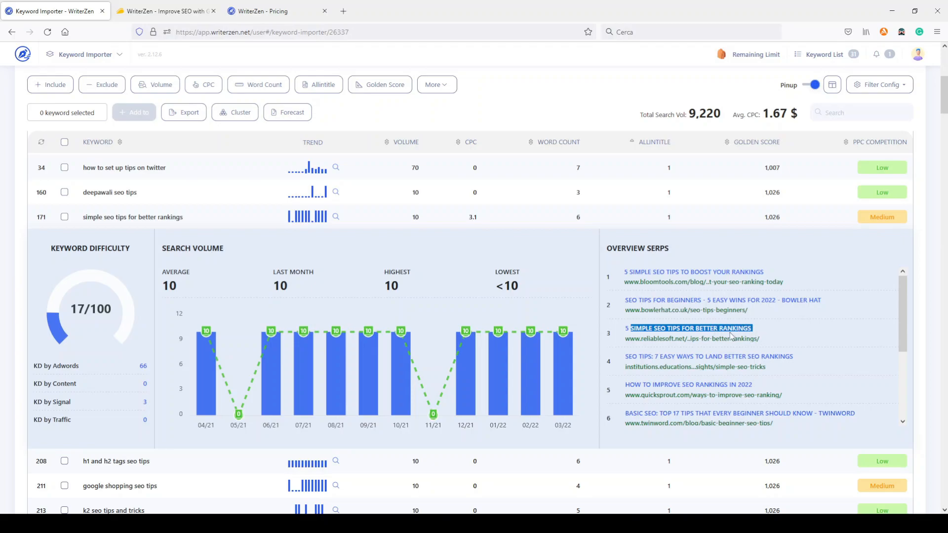
click(206, 219)
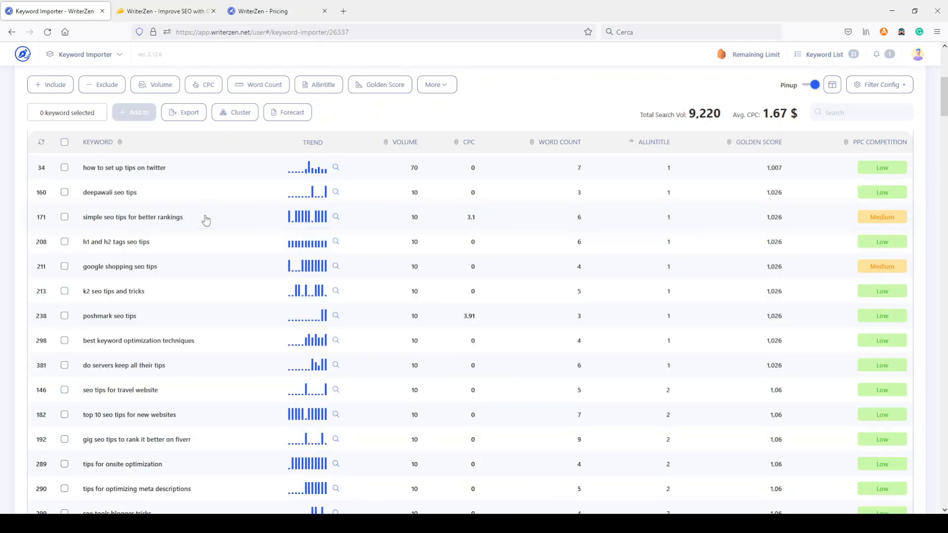
Reset the sorting and order the keywords by search volume from highest to lowest.
scroll(285, 259, up, 5)
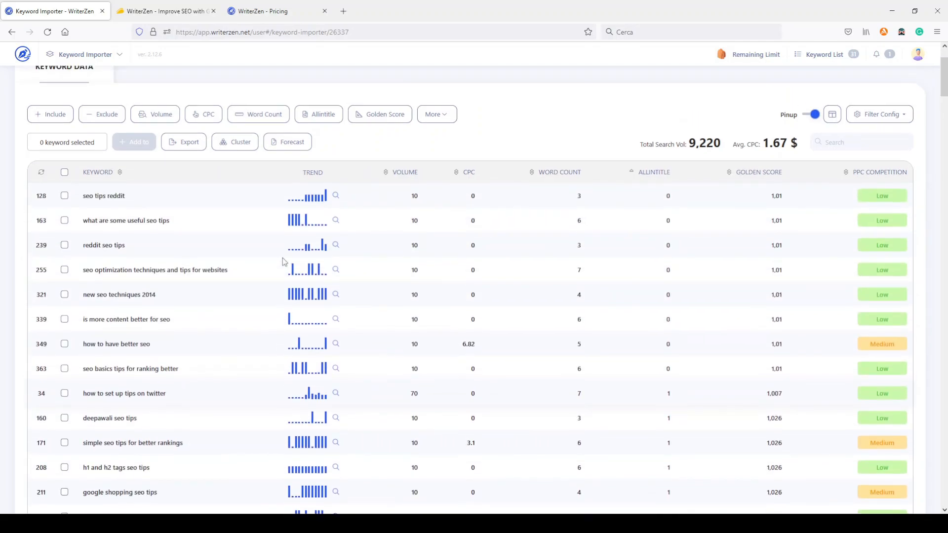
scroll(285, 261, up, 2)
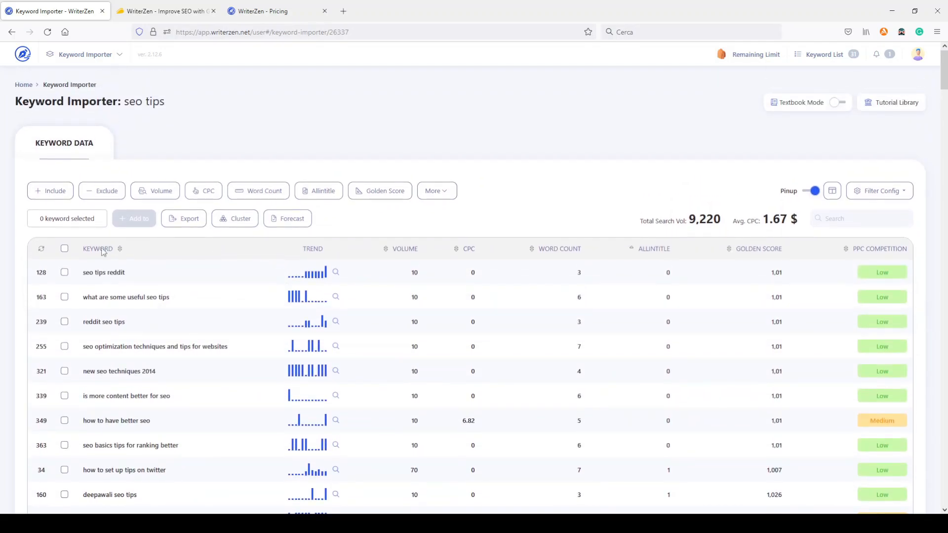
click(41, 249)
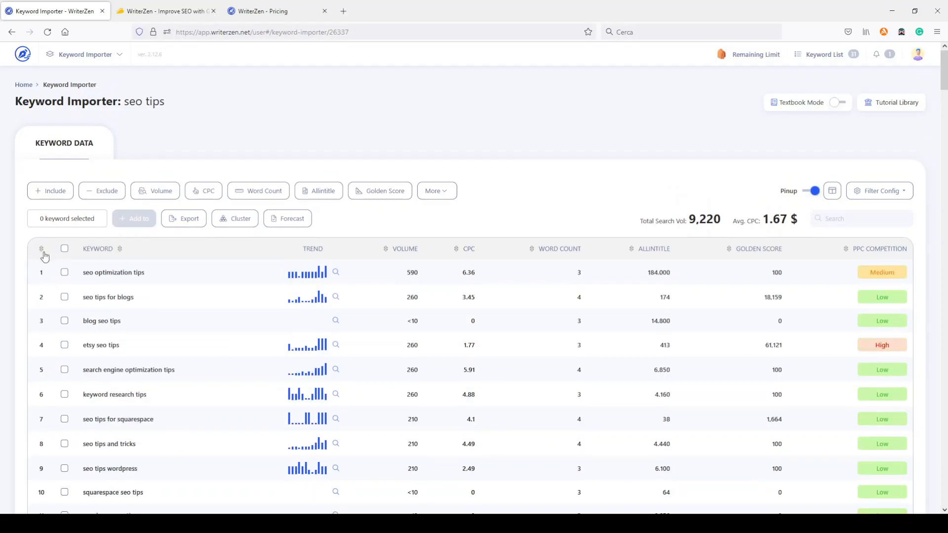
click(386, 252)
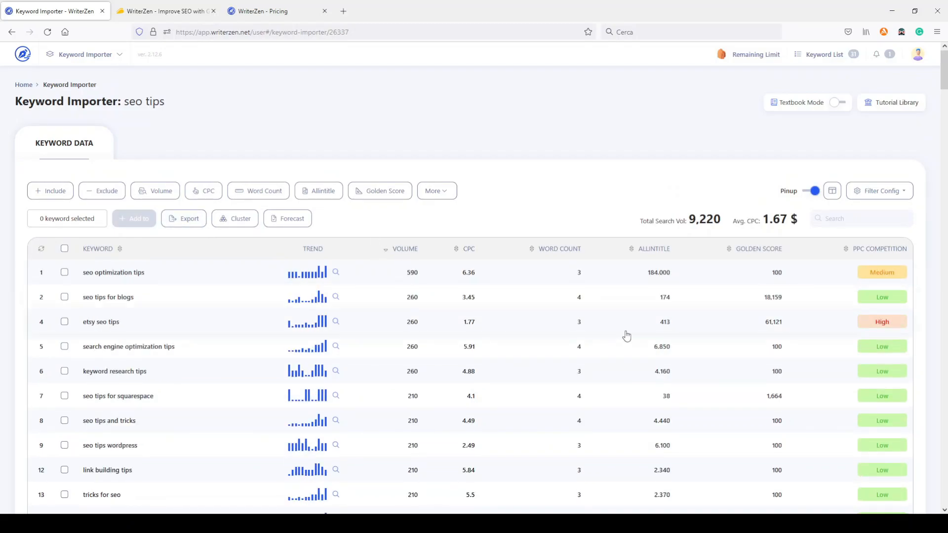
Inspect the difficulty, search volume and SERP overview of "seo tips for squarespace", and collapse its details.
scroll(674, 295, down, 2)
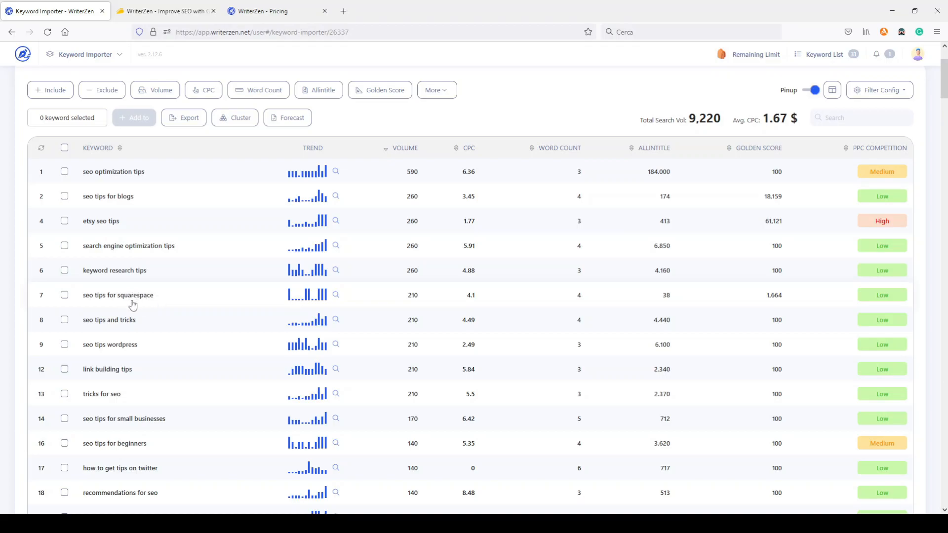
click(184, 299)
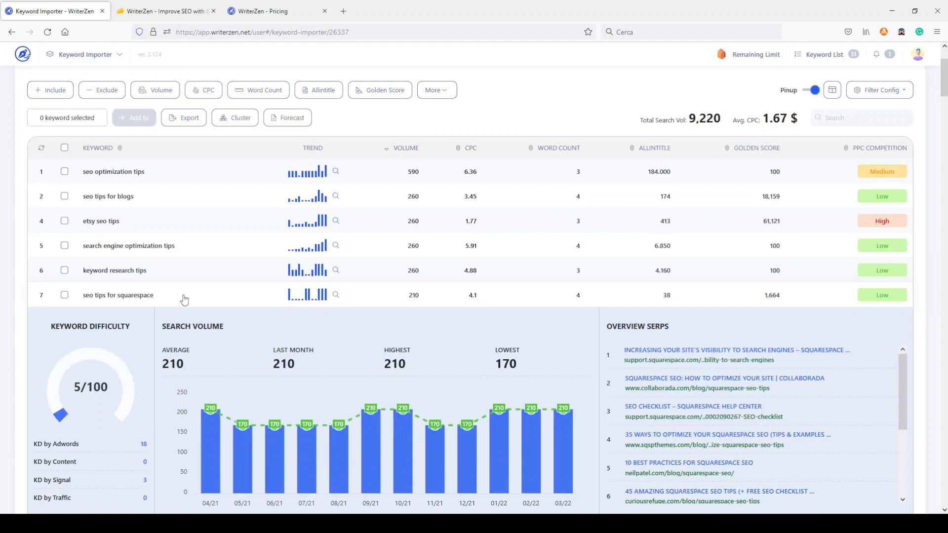
click(184, 299)
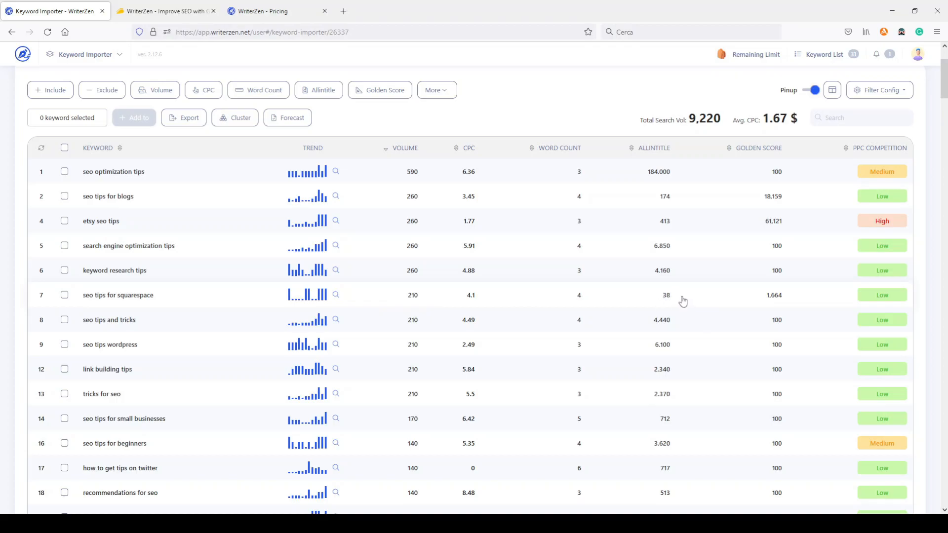
Examine the Allintitle values down the volume-sorted keyword list, looking for low-competition keywords, and return to its beginning.
mouse_move(664, 323)
scroll(555, 291, down, 2)
scroll(545, 290, down, 2)
scroll(521, 277, down, 8)
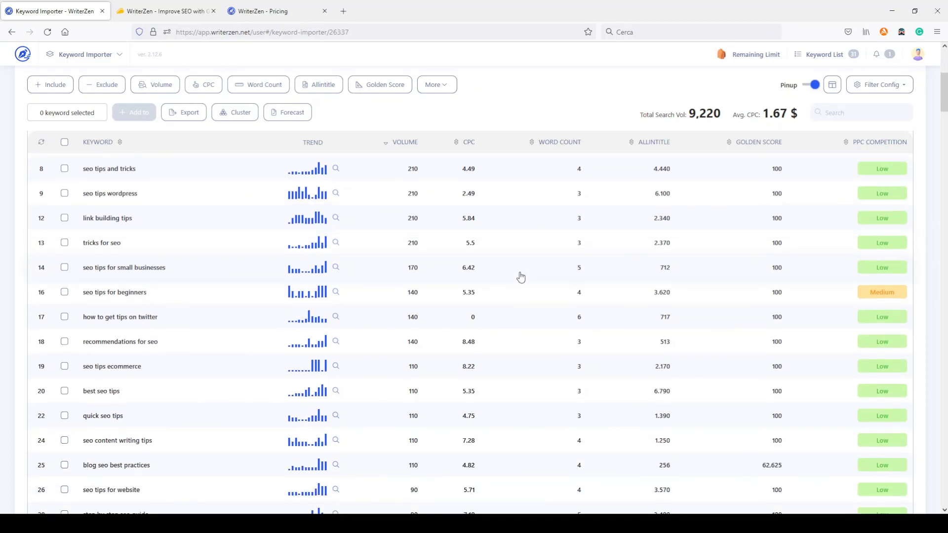
scroll(520, 277, down, 4)
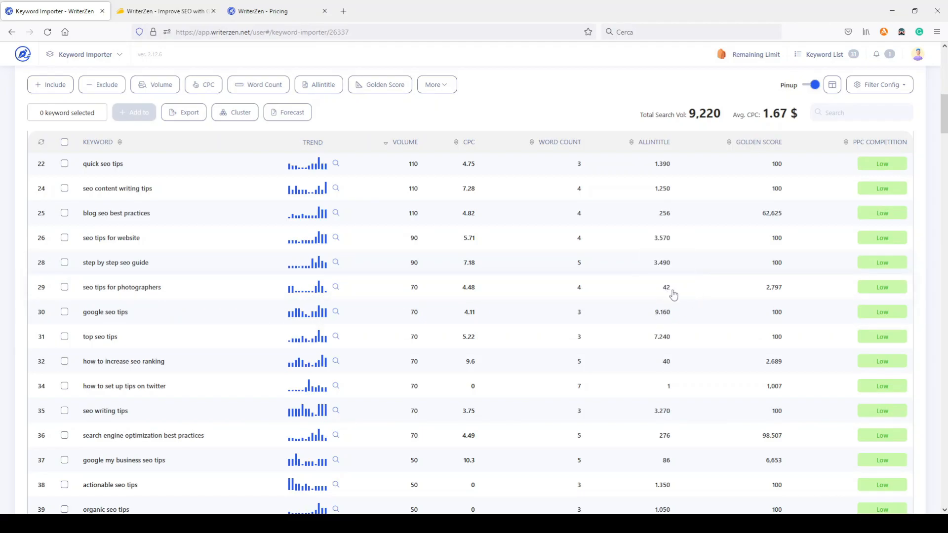
mouse_move(668, 294)
scroll(180, 391, down, 1)
scroll(180, 391, up, 6)
scroll(394, 407, up, 6)
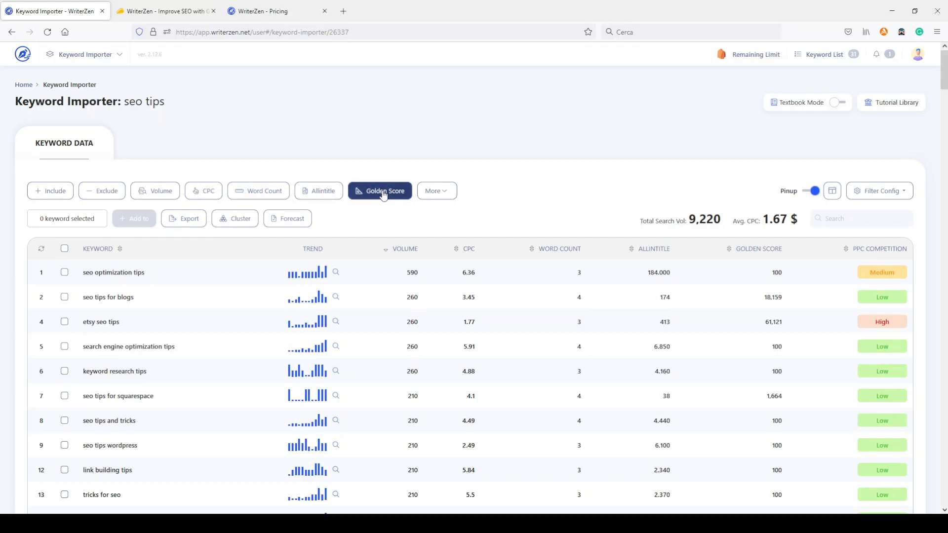
Apply the Golden Filter by ranking probability with the SERPs position set to 10.
click(384, 194)
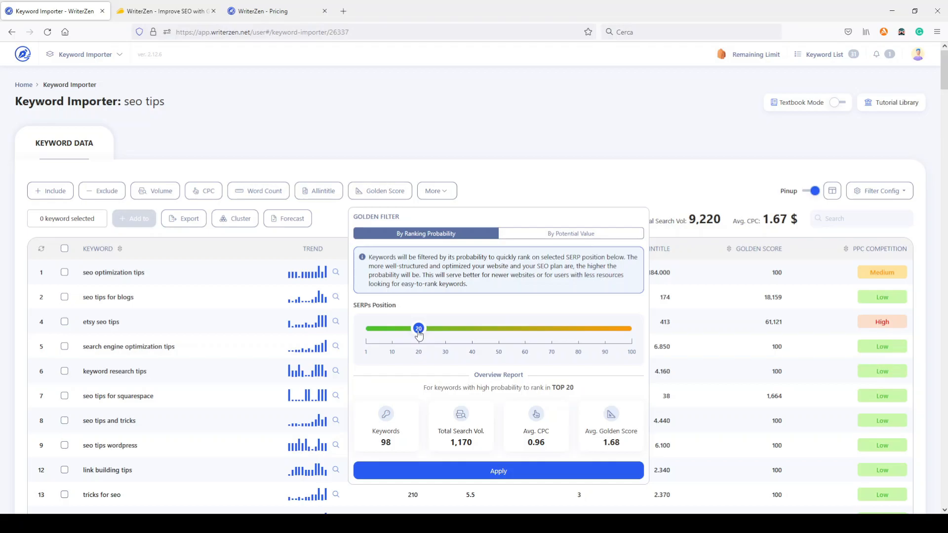
drag(419, 335, 392, 337)
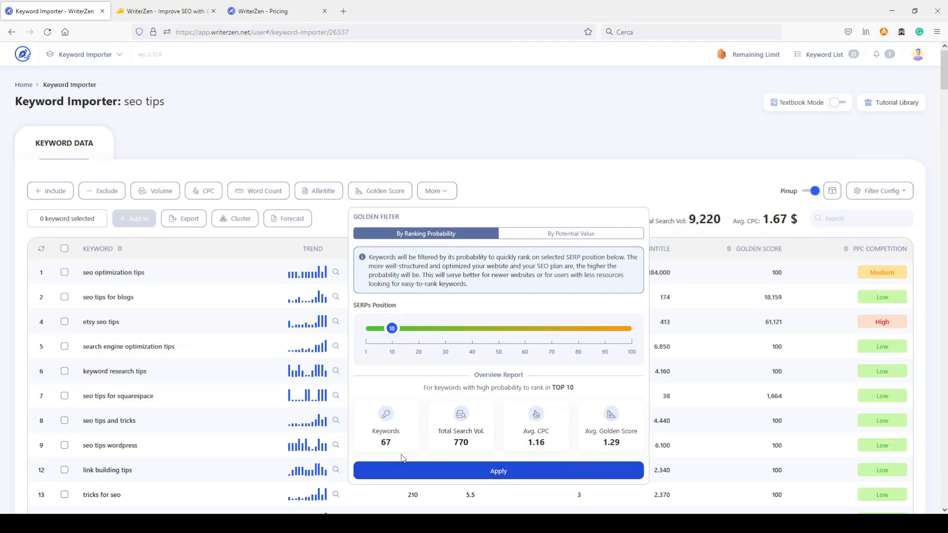
double_click(382, 442)
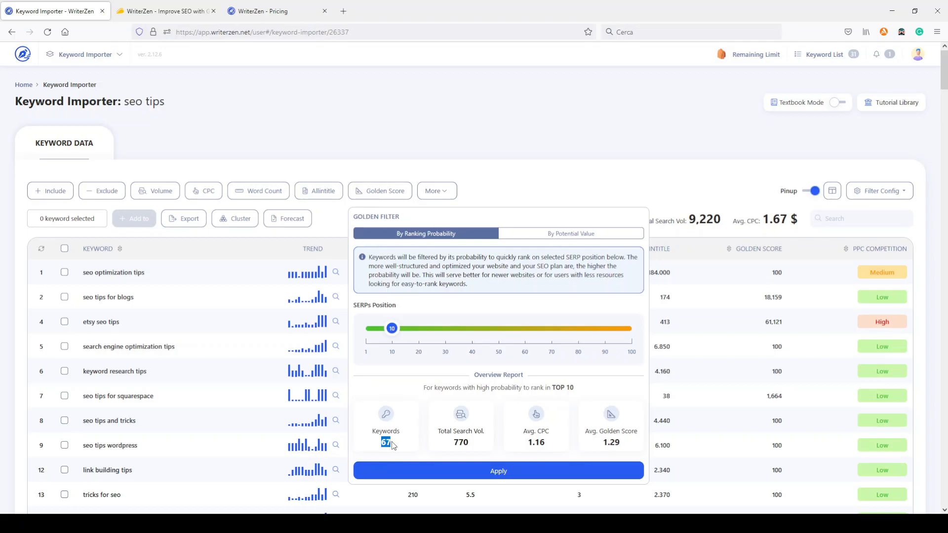
click(499, 471)
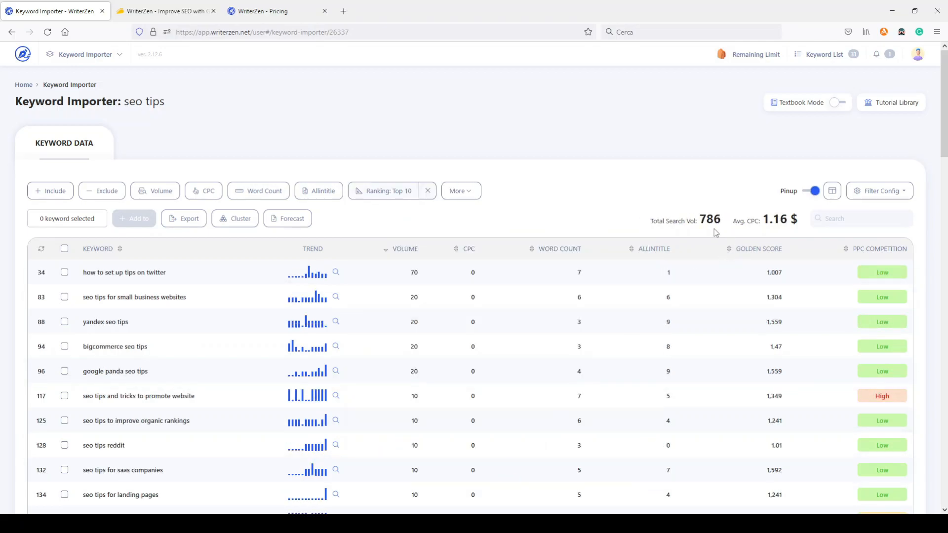
Check the total search volume of the Top 10 keywords, keep them ordered by highest volume, and examine the filtered list.
drag(701, 215, 725, 219)
click(385, 252)
click(387, 253)
click(387, 252)
scroll(610, 365, down, 2)
scroll(610, 359, down, 4)
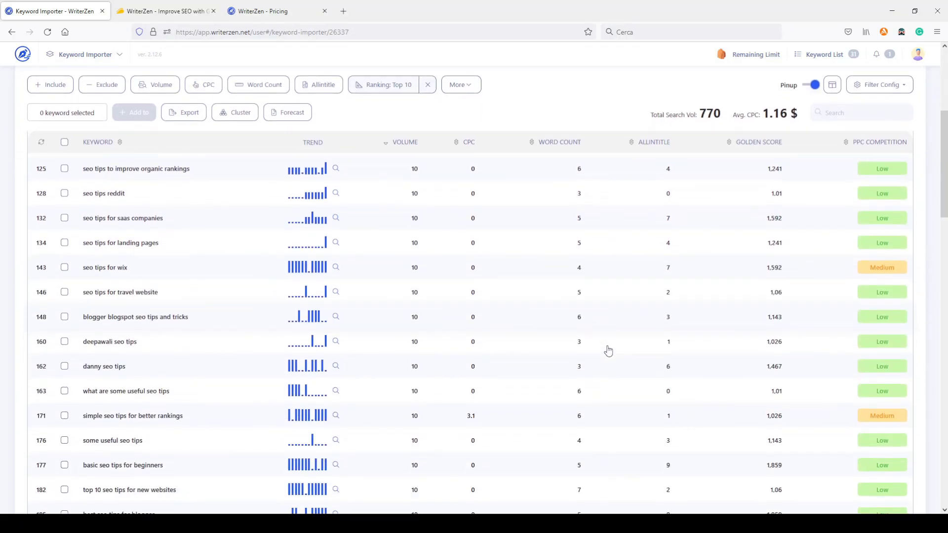
scroll(608, 352, up, 6)
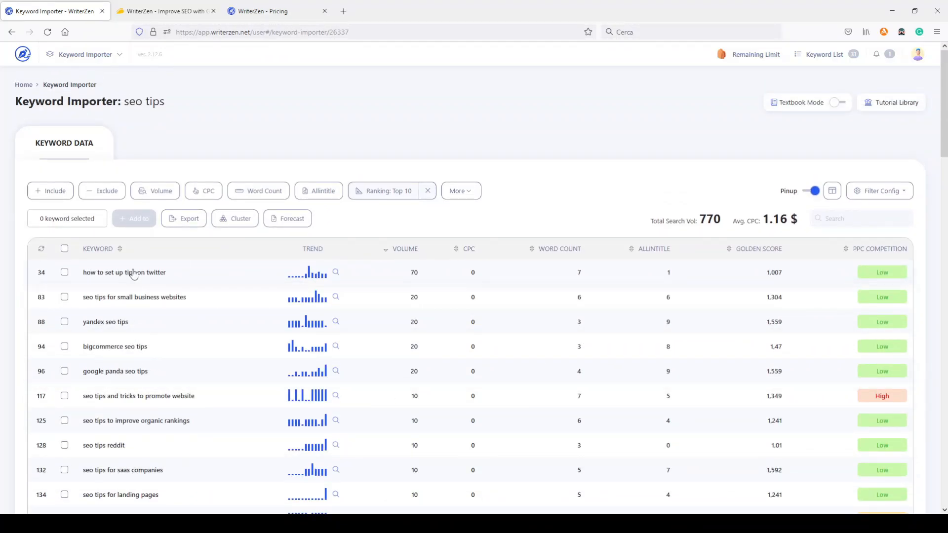
scroll(269, 410, down, 1)
scroll(269, 409, up, 1)
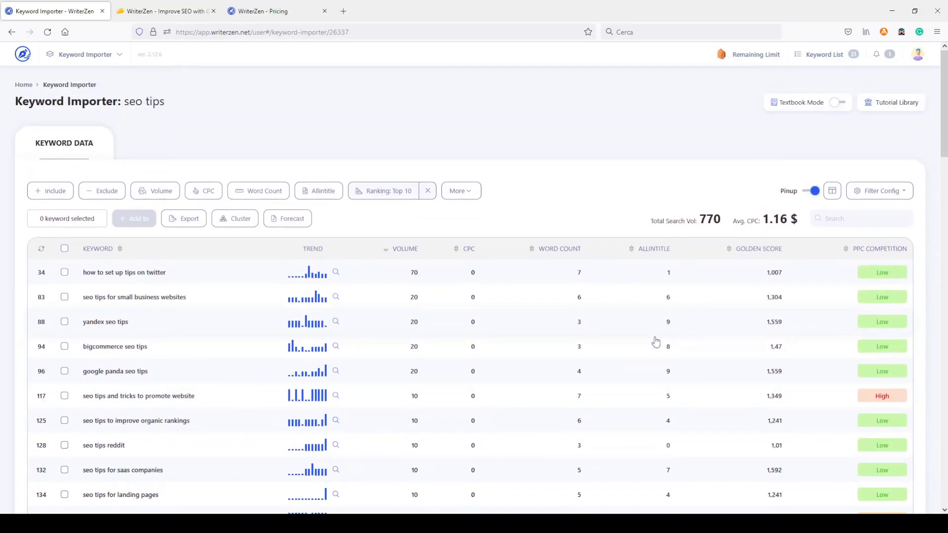
Narrow the Golden Filter by ranking probability to SERPs position 1 and apply it.
click(390, 191)
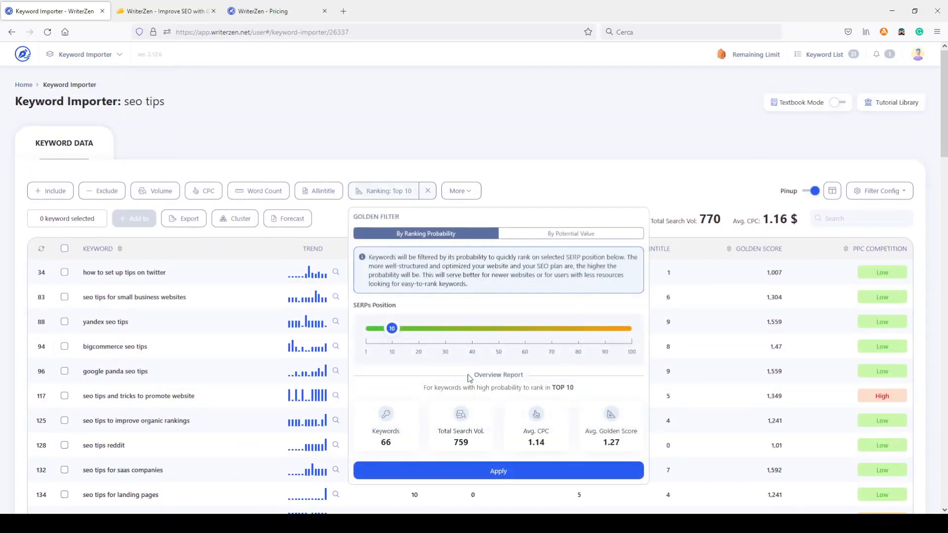
drag(392, 334, 365, 346)
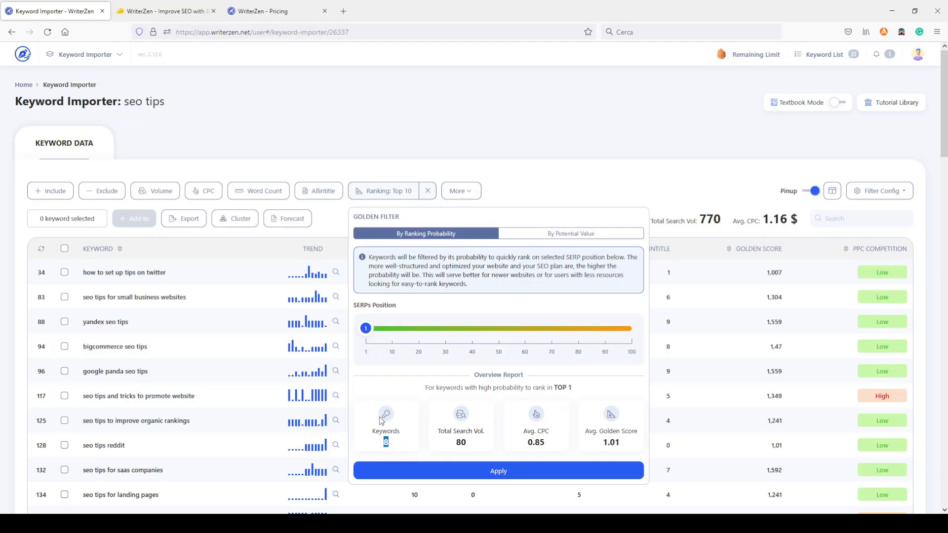
click(513, 476)
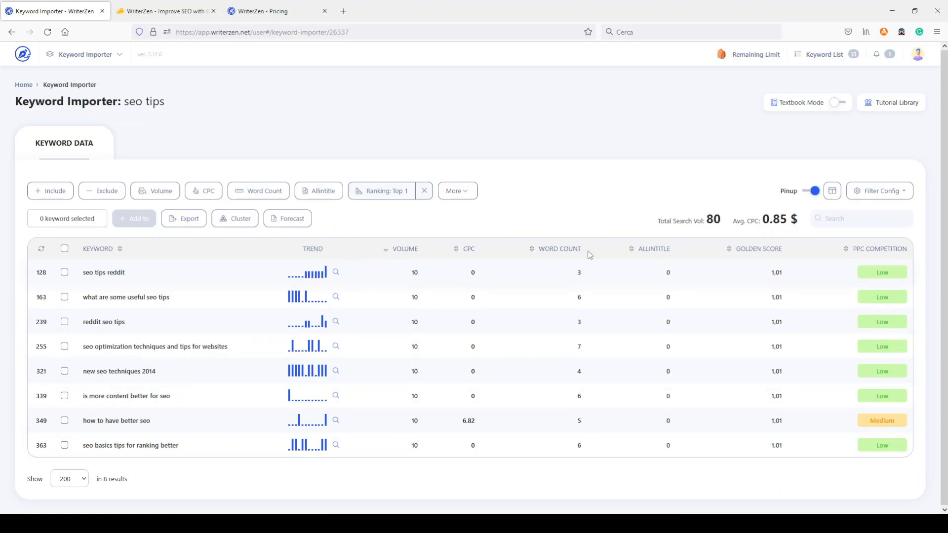
Try SERPs position 20 in the Golden Filter, switch to filtering by potential value, and apply the Golden Score range 1 to 1.618.
mouse_move(670, 299)
click(381, 187)
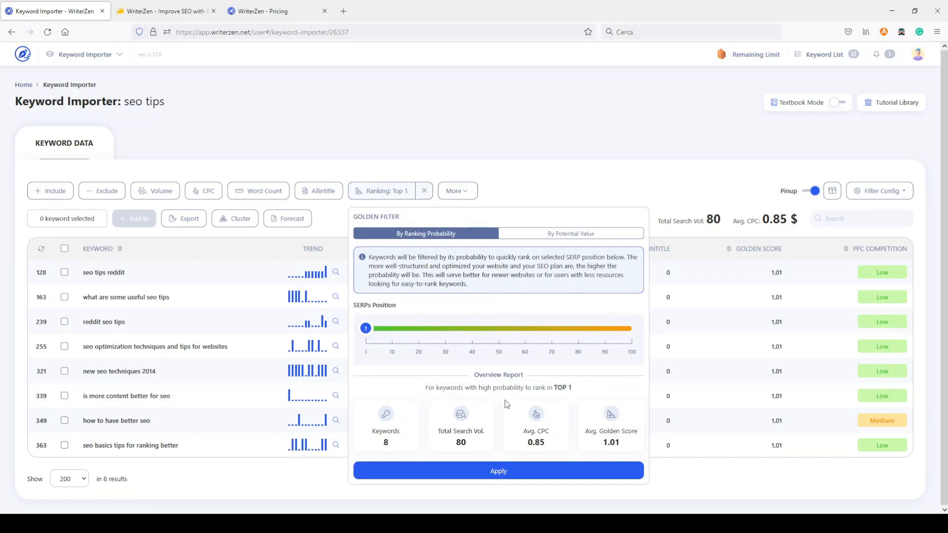
drag(365, 328, 419, 331)
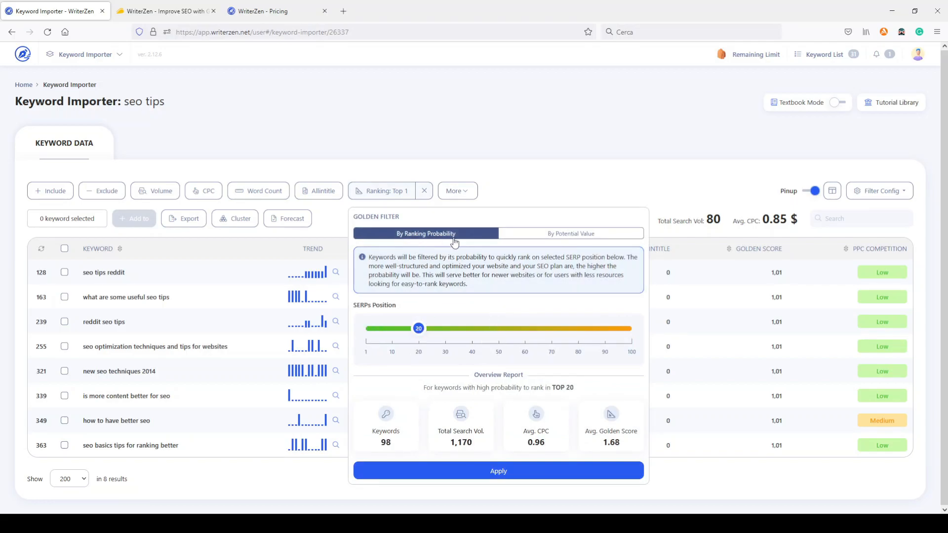
click(572, 234)
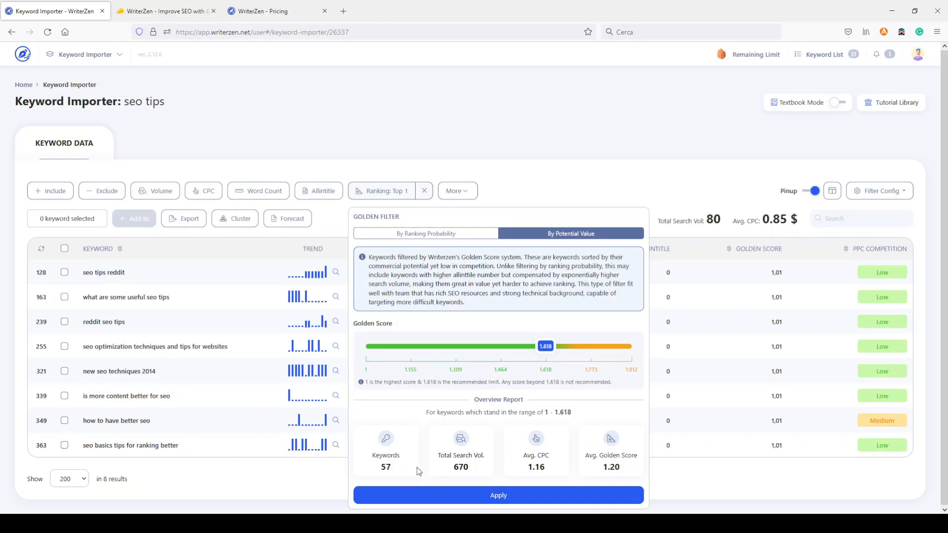
click(503, 495)
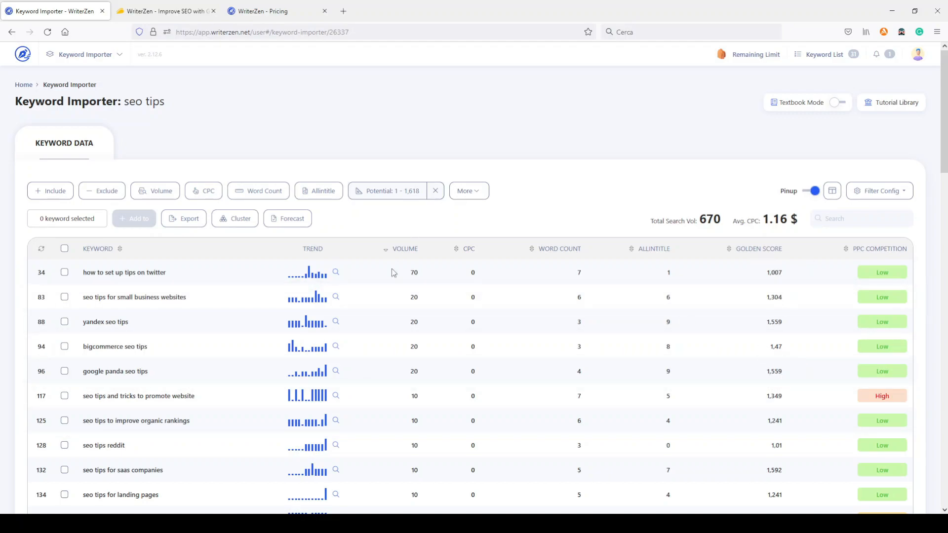
Look through the keywords filtered by potential value and return to the beginning of the list.
click(42, 249)
scroll(481, 395, down, 5)
scroll(484, 393, up, 4)
scroll(484, 393, up, 1)
Narrow the potential value filter to the Golden Score range 1 to 1.309 and apply it.
click(395, 198)
drag(545, 350, 455, 360)
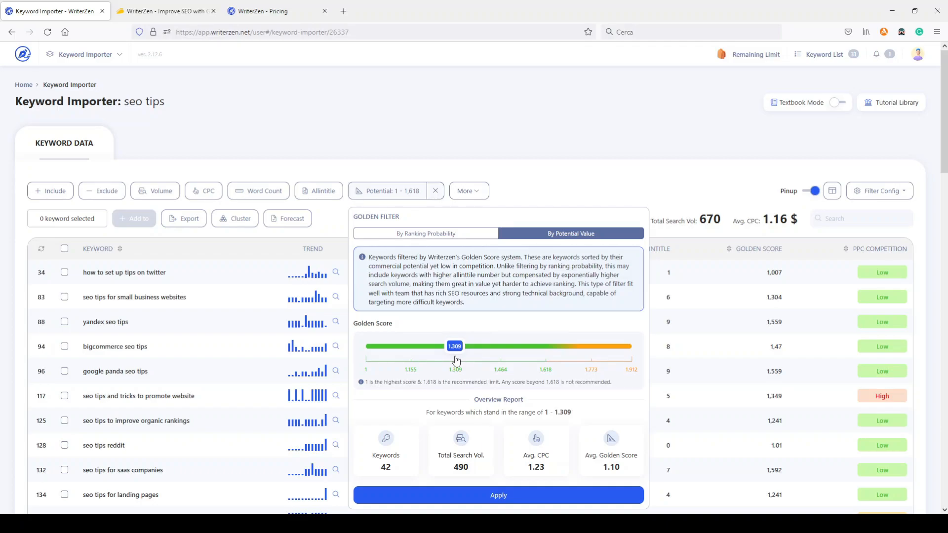
click(498, 496)
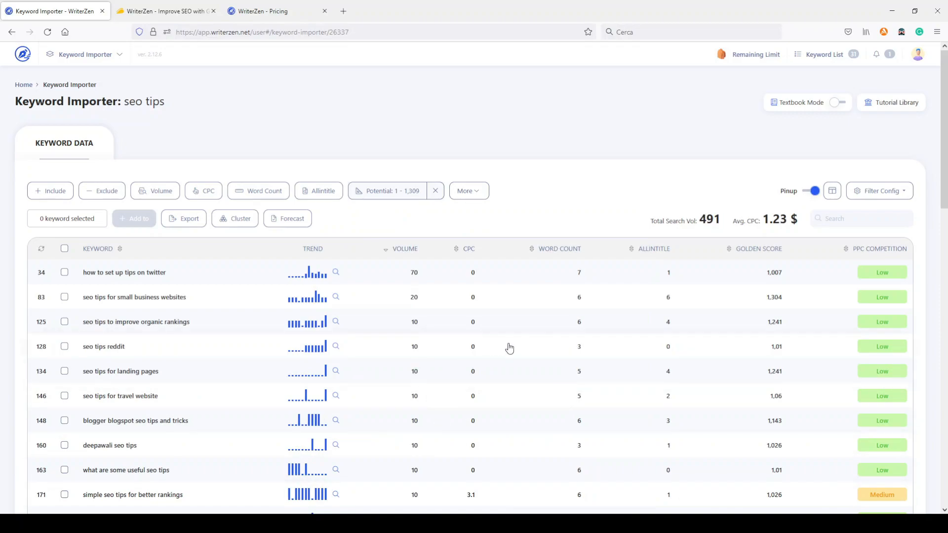
Clear the current potential value filter and reapply the Golden Filter by potential value with the Golden Score range 1 to 1.618.
scroll(509, 346, down, 2)
scroll(508, 347, down, 4)
scroll(508, 346, up, 6)
click(434, 191)
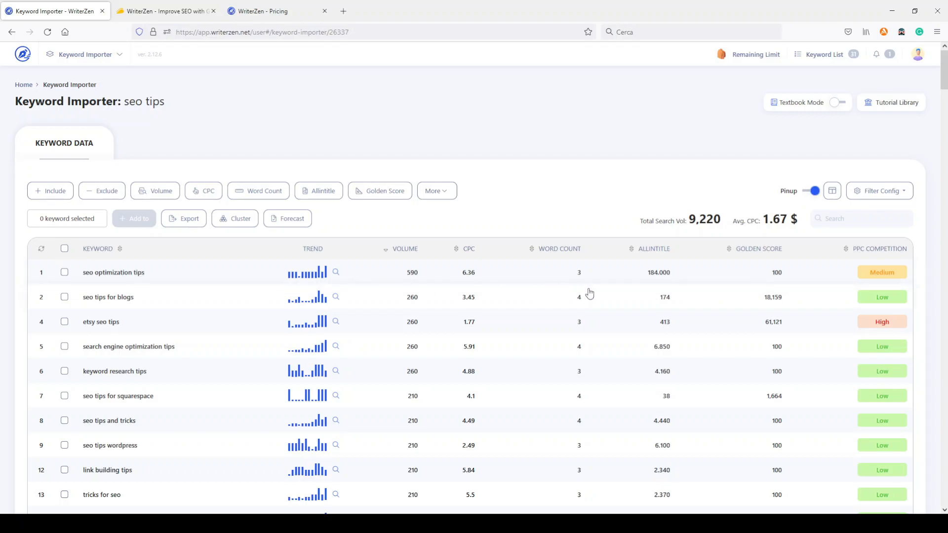
mouse_move(669, 304)
click(374, 195)
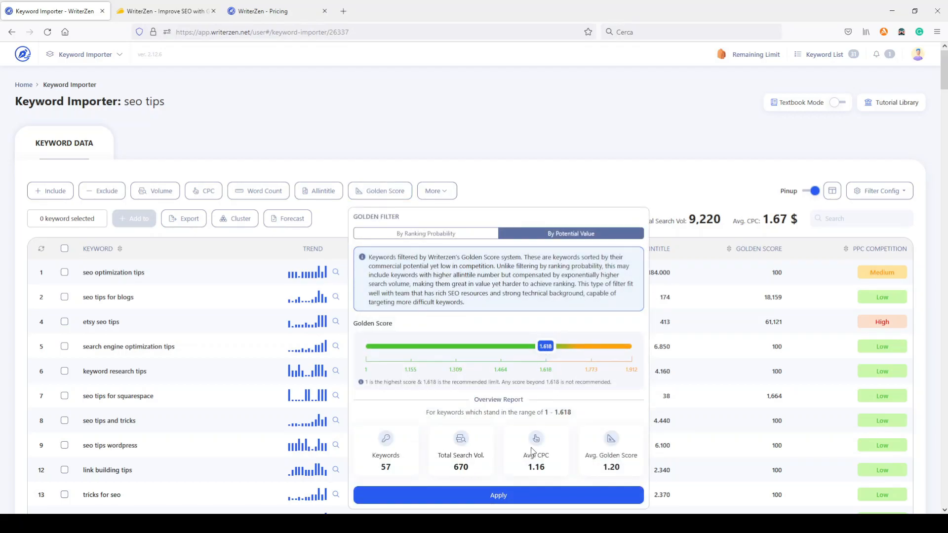
click(521, 495)
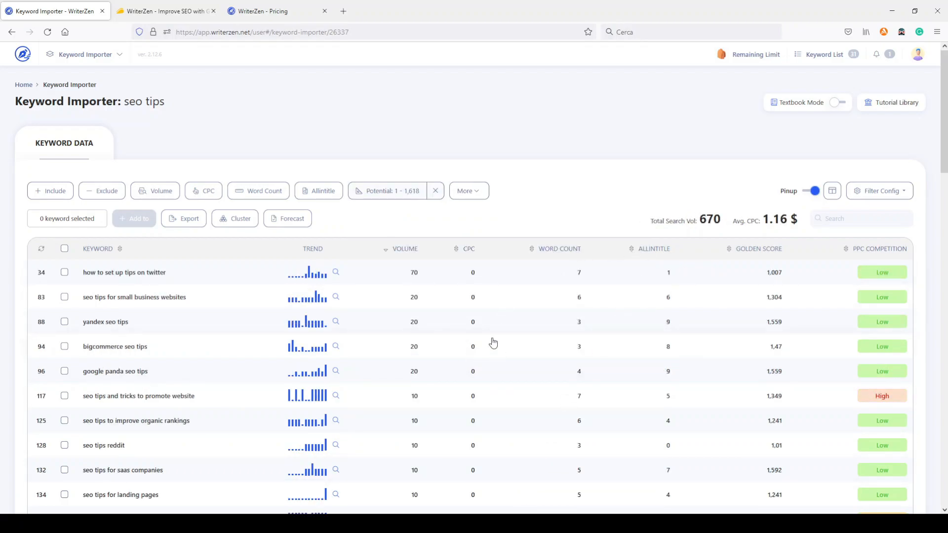
click(41, 248)
click(387, 255)
click(387, 256)
click(82, 62)
Switch to the AppSumo deal page and examine the one-time prices and keyword credits of the Single, Double and Multiple plans.
click(170, 13)
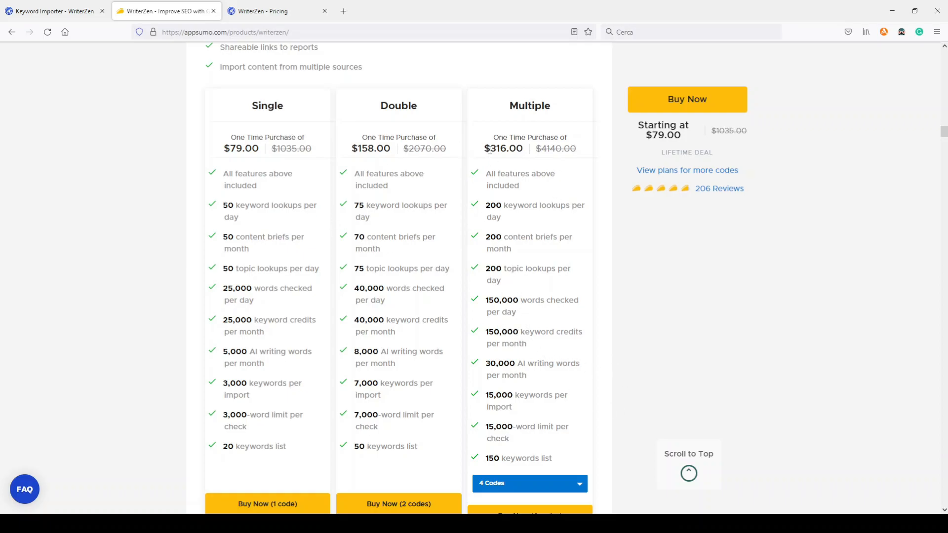
drag(487, 147, 516, 148)
click(520, 149)
drag(493, 147, 526, 149)
click(526, 149)
drag(262, 148, 225, 149)
drag(224, 319, 261, 319)
click(474, 321)
Switch to the WriterZen pricing page and review the monthly prices and Keyword Explorer limits of its plans.
click(272, 10)
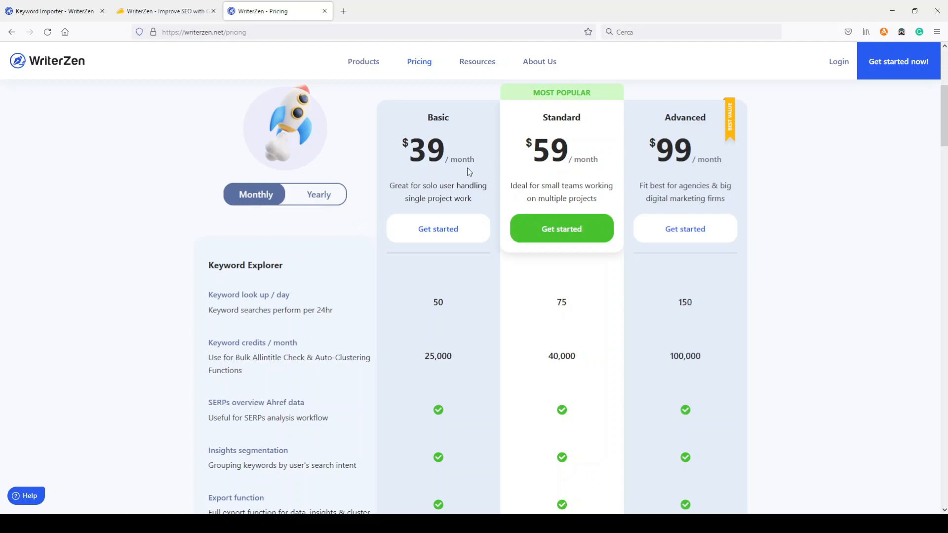
scroll(786, 210, down, 2)
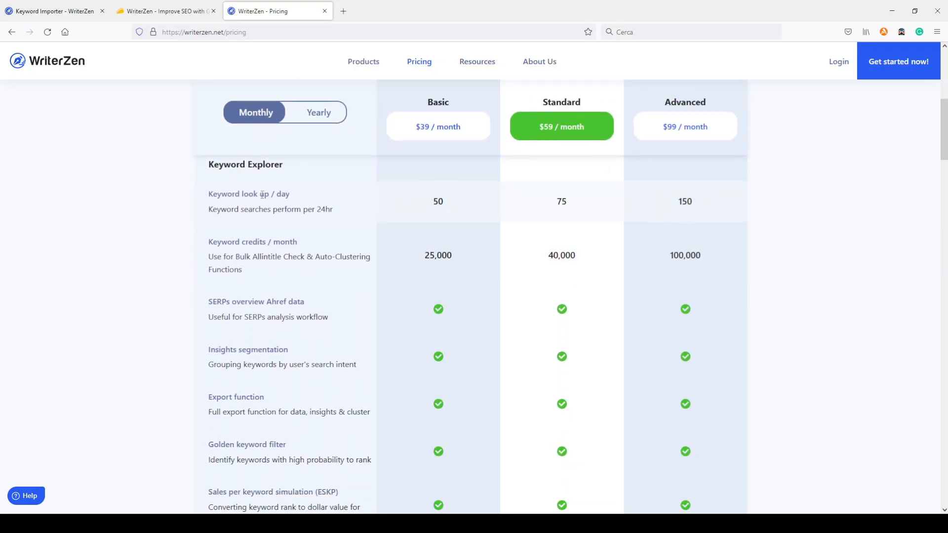
scroll(499, 319, down, 4)
scroll(499, 319, up, 5)
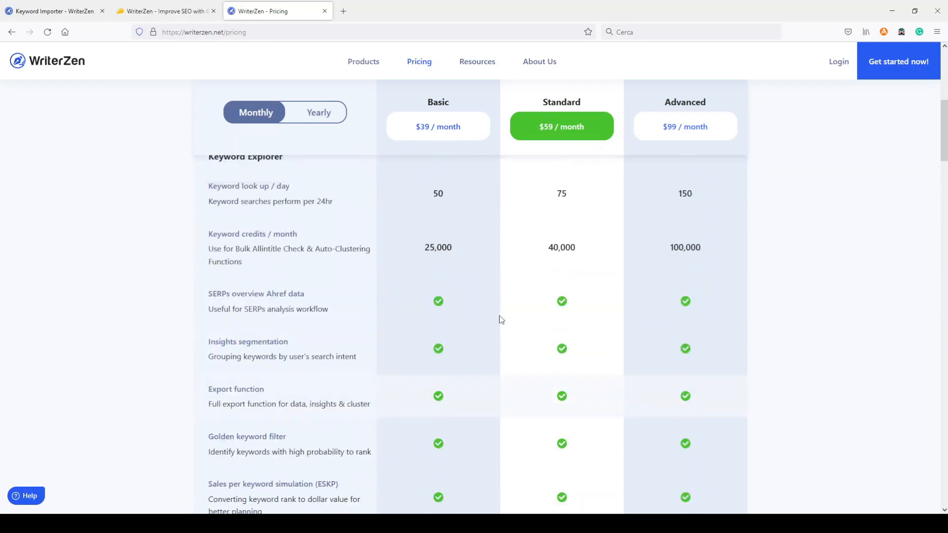
scroll(318, 150, up, 1)
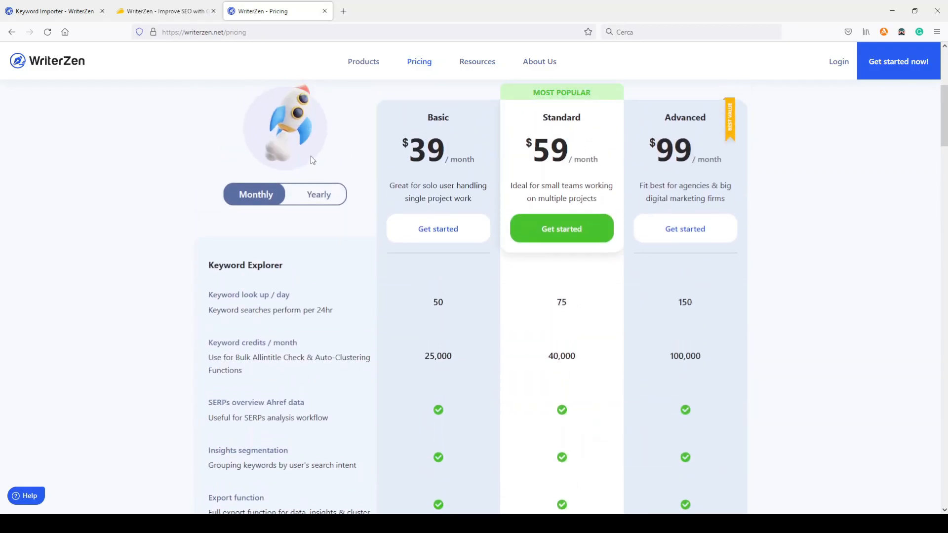
Show the WriterZen plan prices for yearly billing and look over the included features.
click(319, 197)
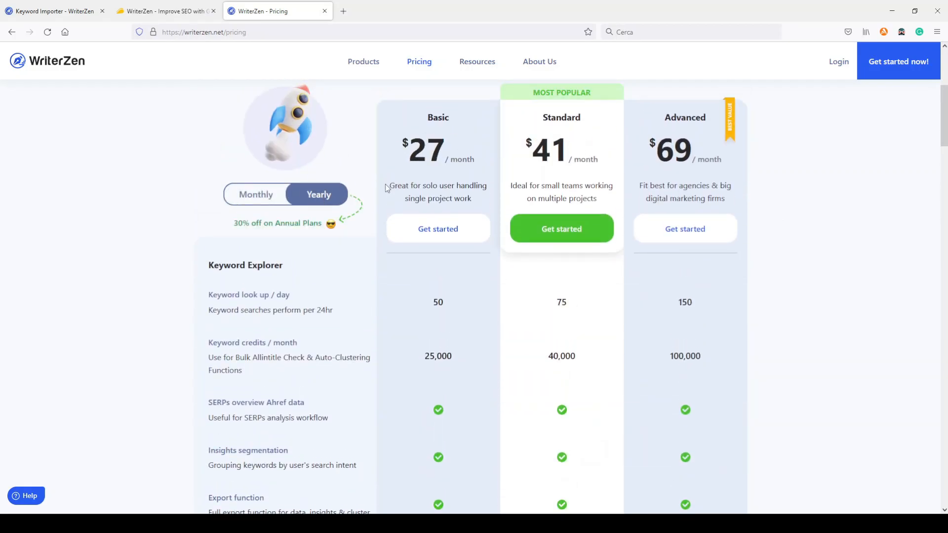
scroll(387, 188, up, 1)
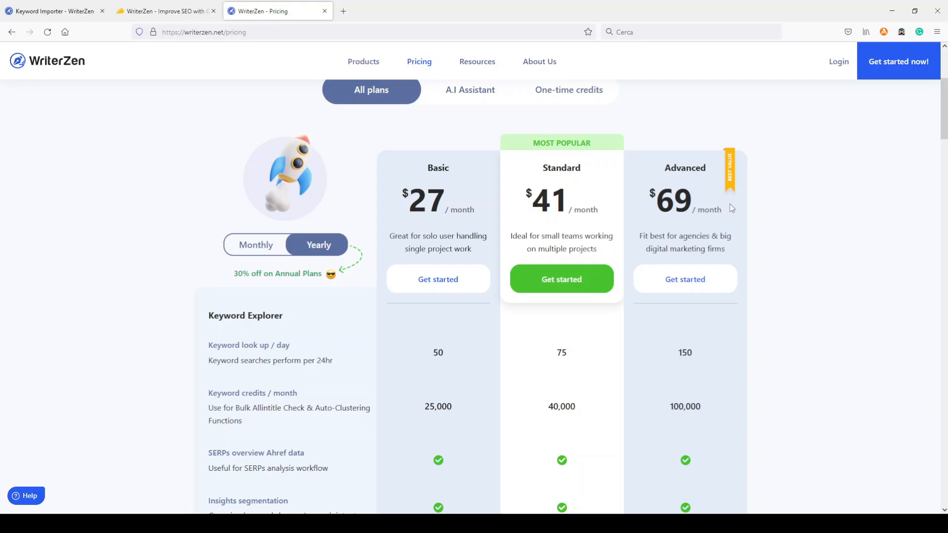
scroll(729, 204, down, 9)
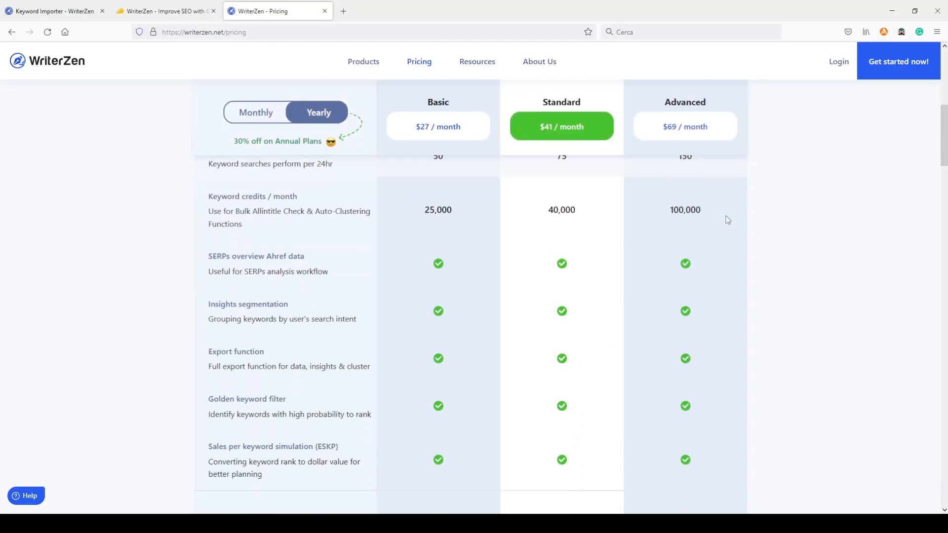
scroll(725, 218, up, 10)
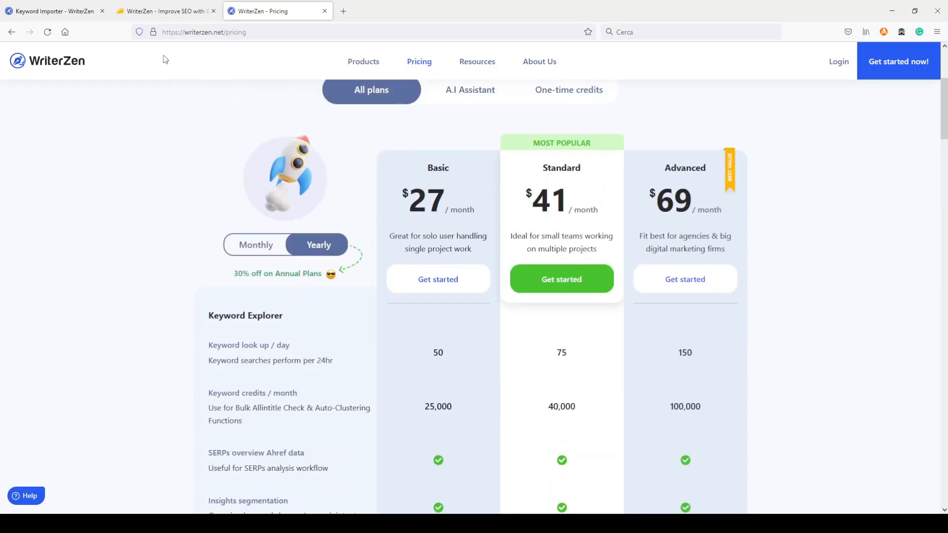
Compare the AppSumo one-time purchase plans with the yearly WriterZen subscription plans, ending on the WriterZen pricing page.
click(166, 5)
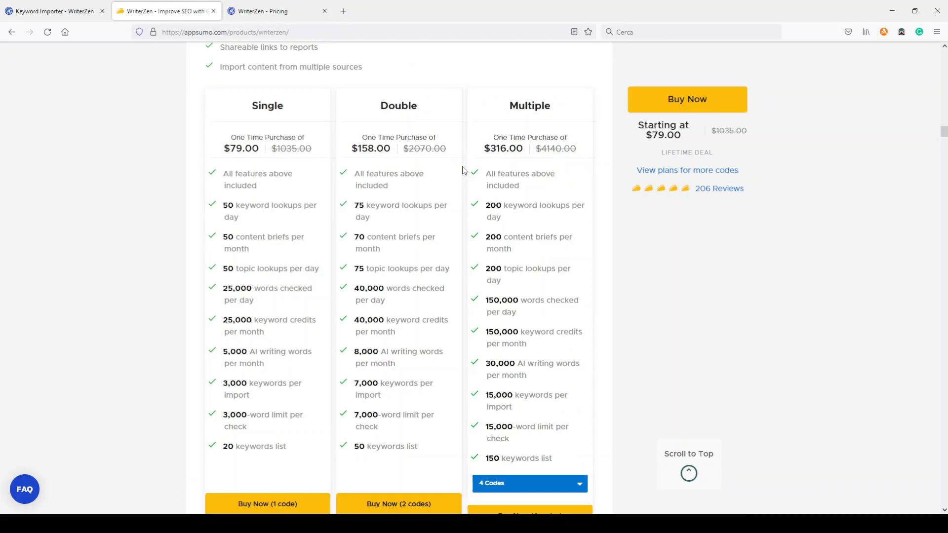
click(276, 11)
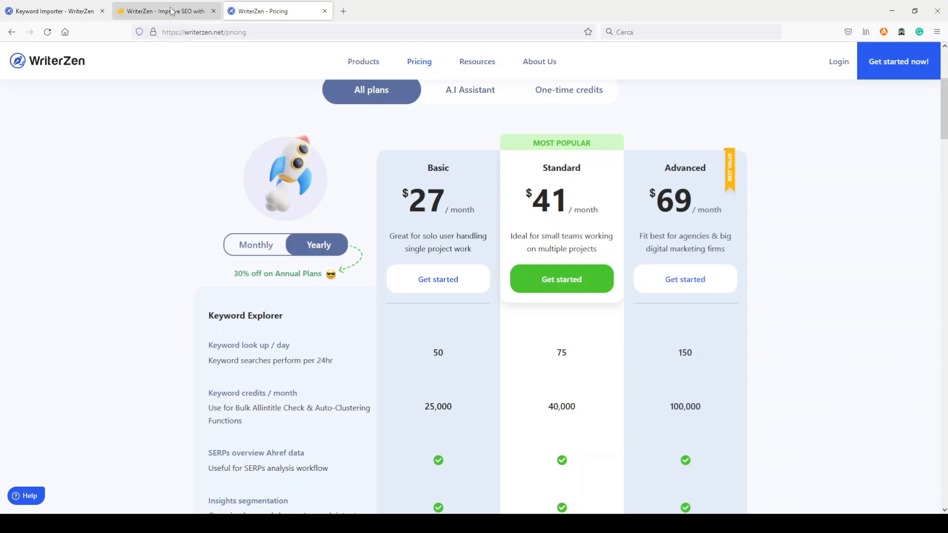
click(171, 11)
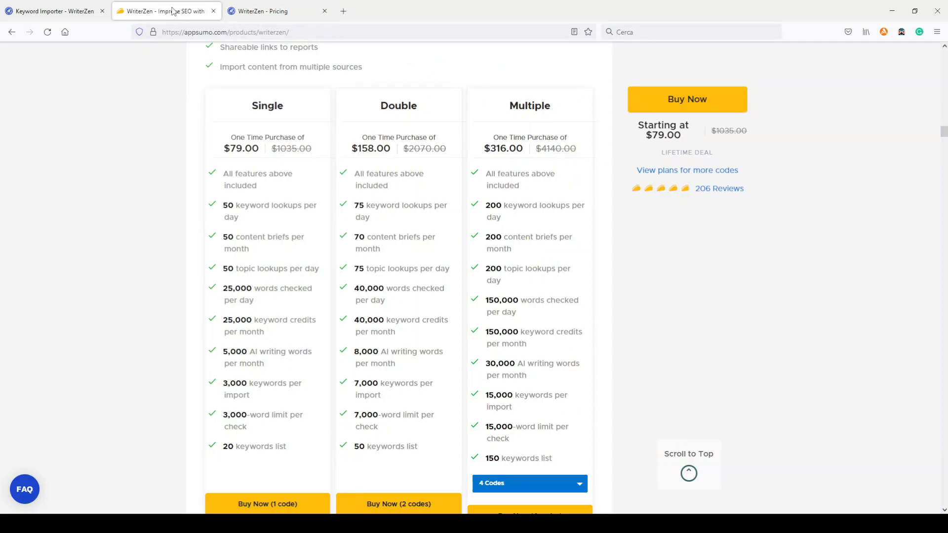
click(290, 11)
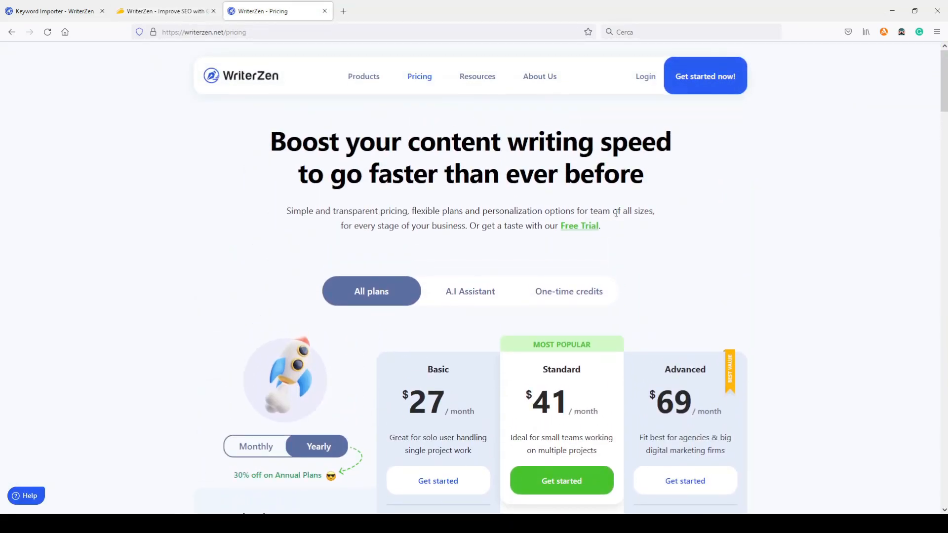
click(151, 11)
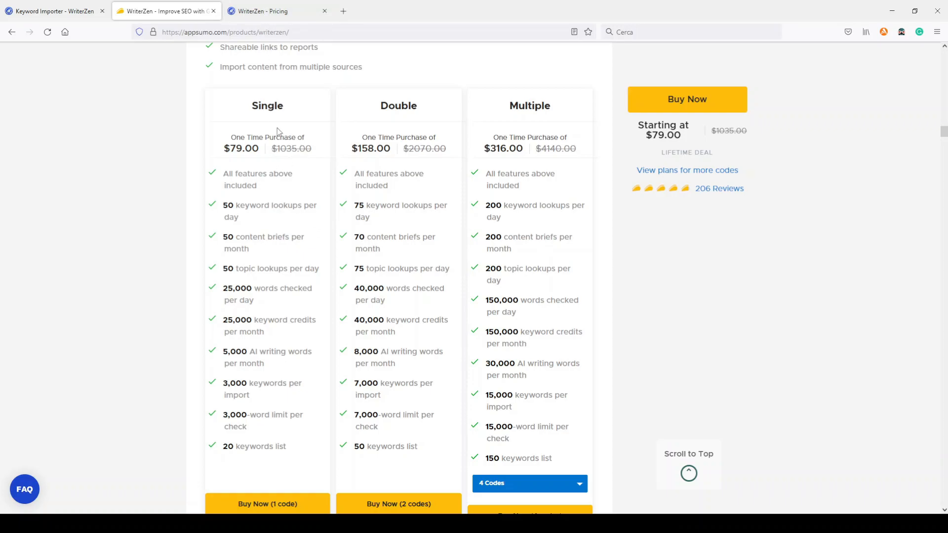
click(265, 10)
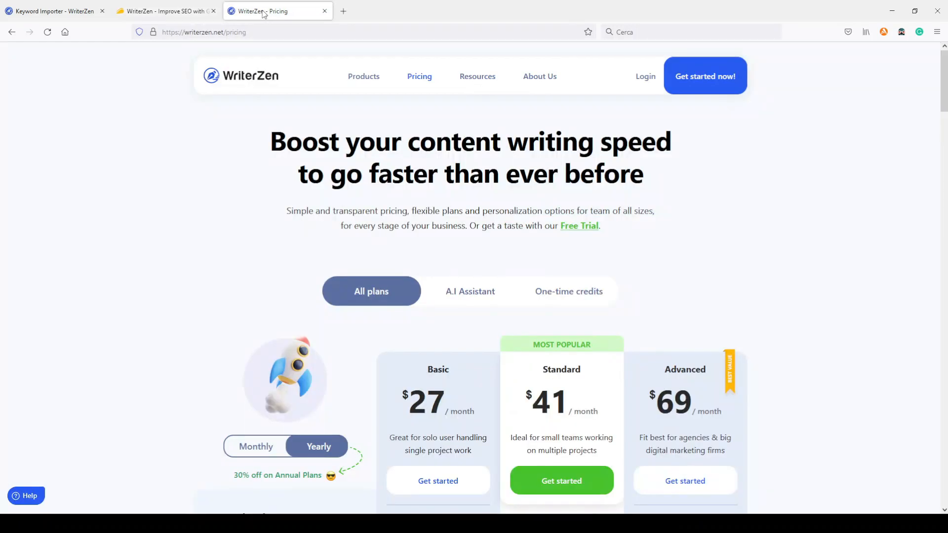